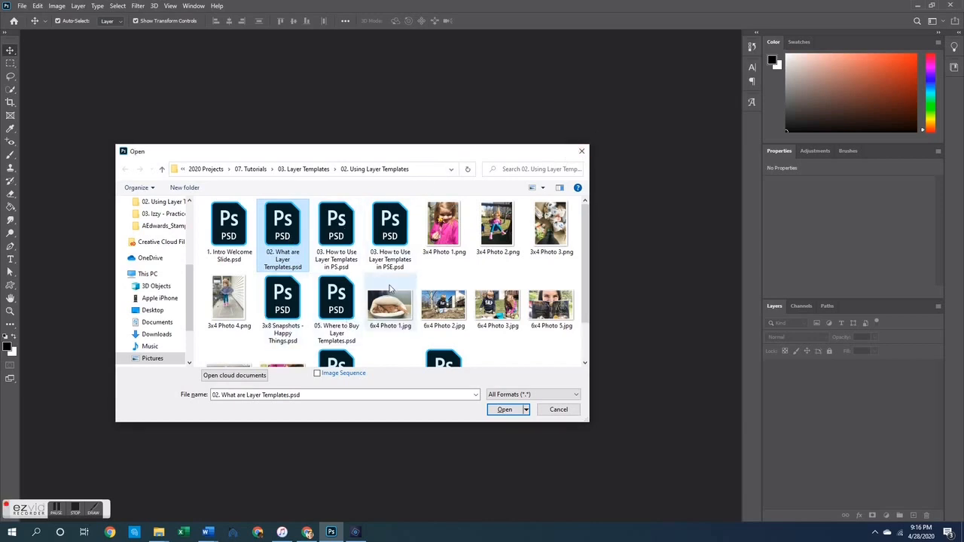
Open the templates AEdwards_HolidayHome6x8LayeredTemplate.psd and 3x8 Snapshots - Happy Things.psd from the 02. Using Layer Templates folder
scroll(376, 331, down, 1)
scroll(414, 338, up, 1)
scroll(413, 338, down, 1)
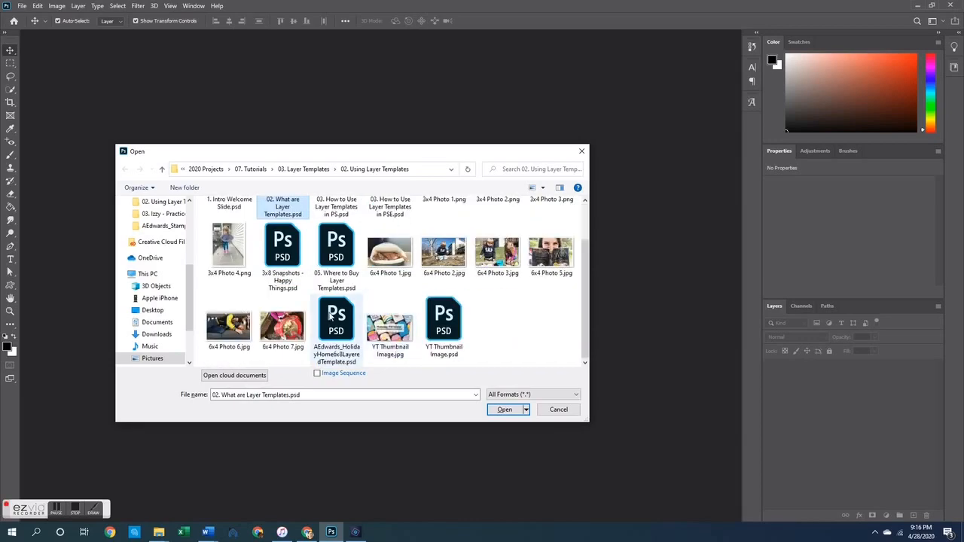
double_click(339, 330)
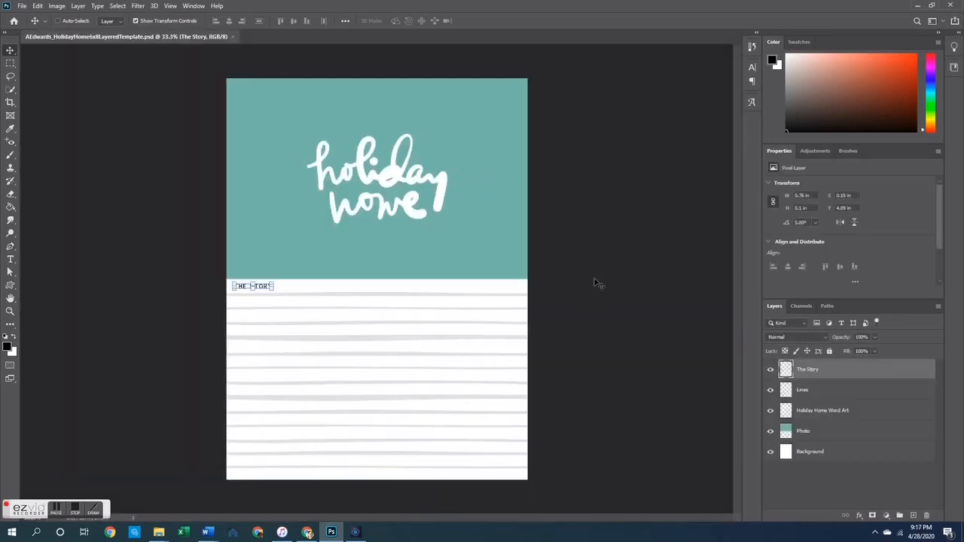
key(ctrl+o)
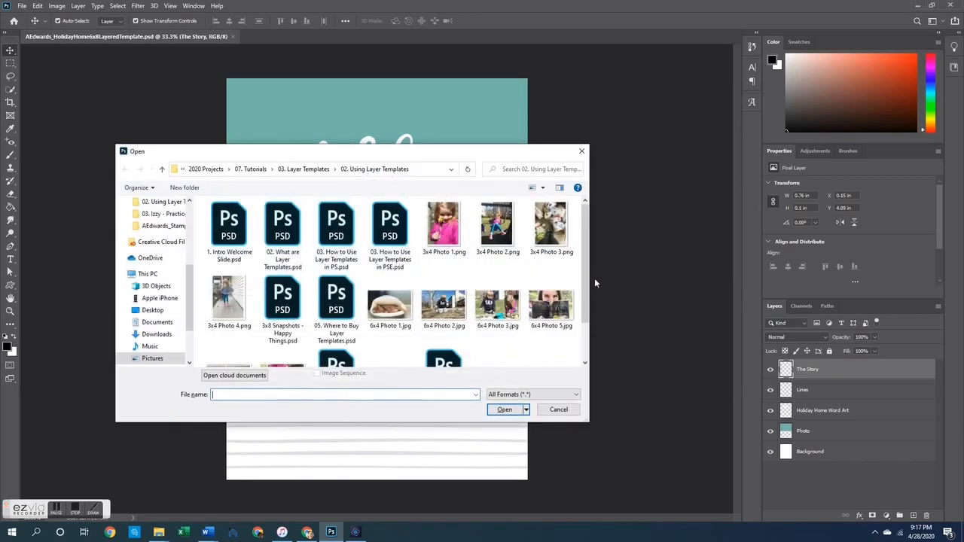
double_click(283, 300)
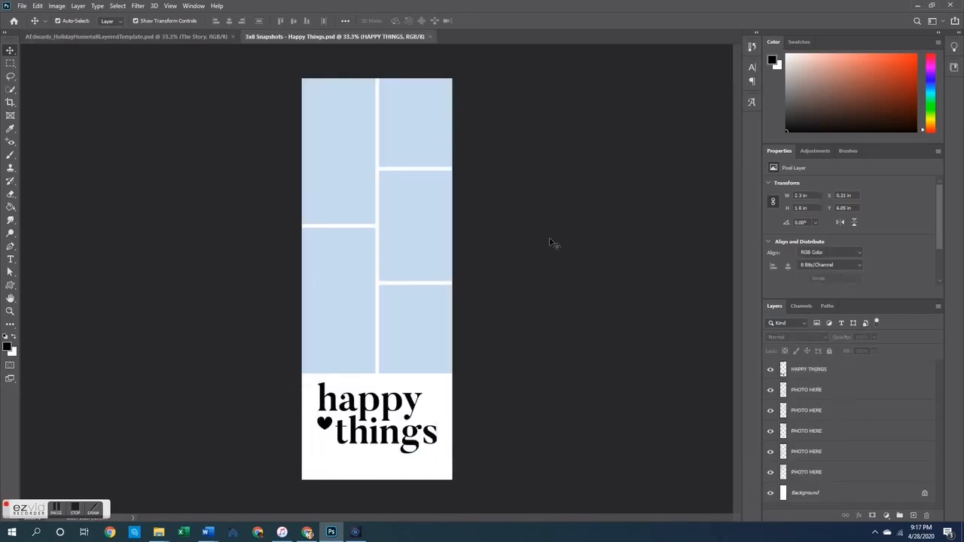
Examine the Holiday Home template's layers one by one, from Background up to The Story, and clear the layer selection
click(182, 37)
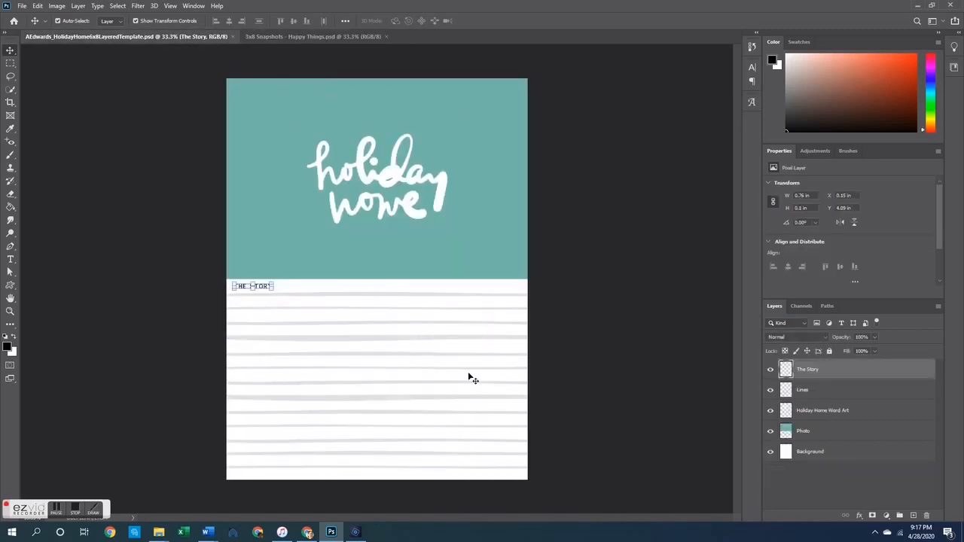
click(598, 303)
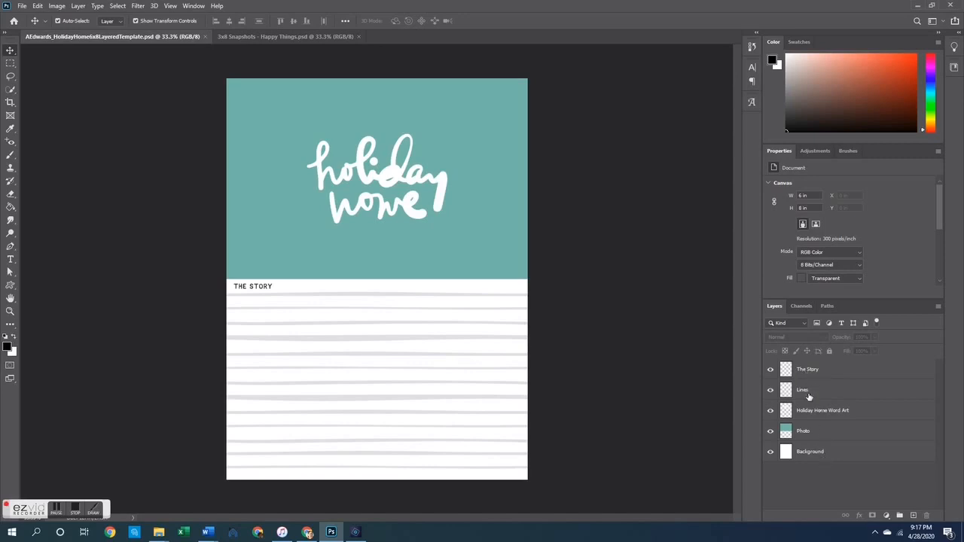
click(818, 456)
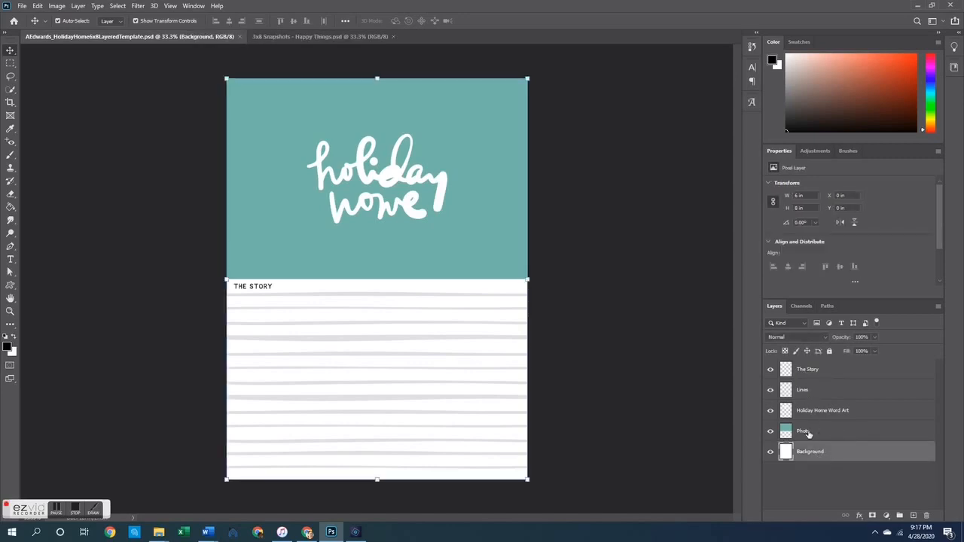
click(822, 434)
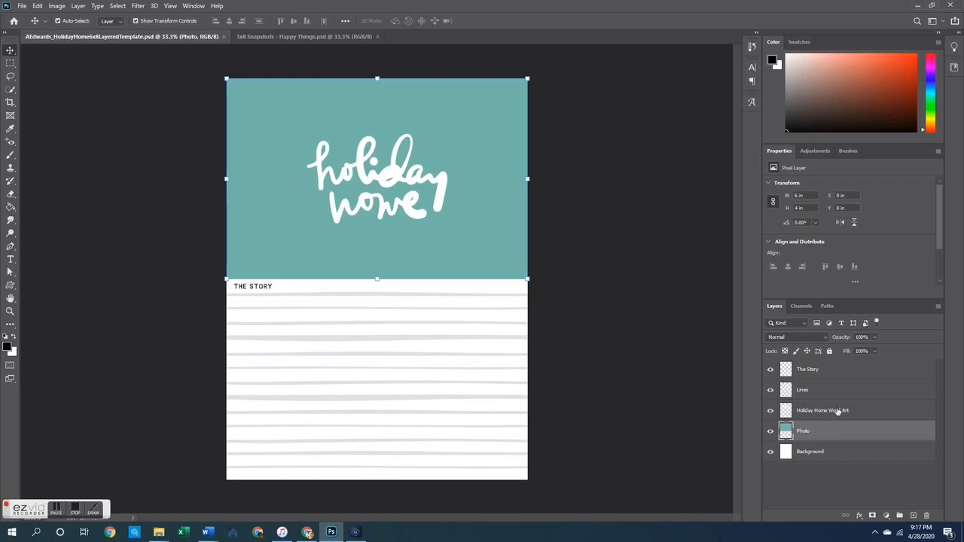
click(812, 414)
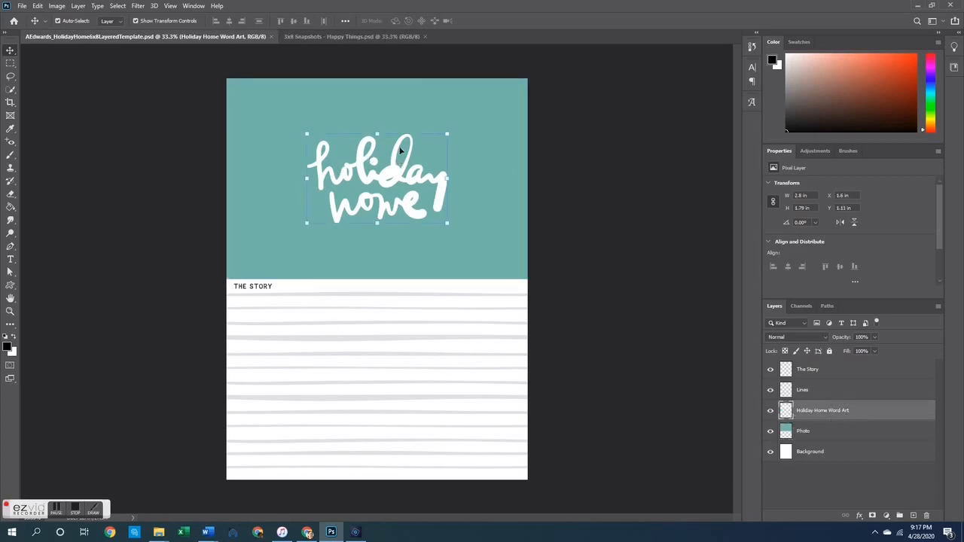
click(807, 386)
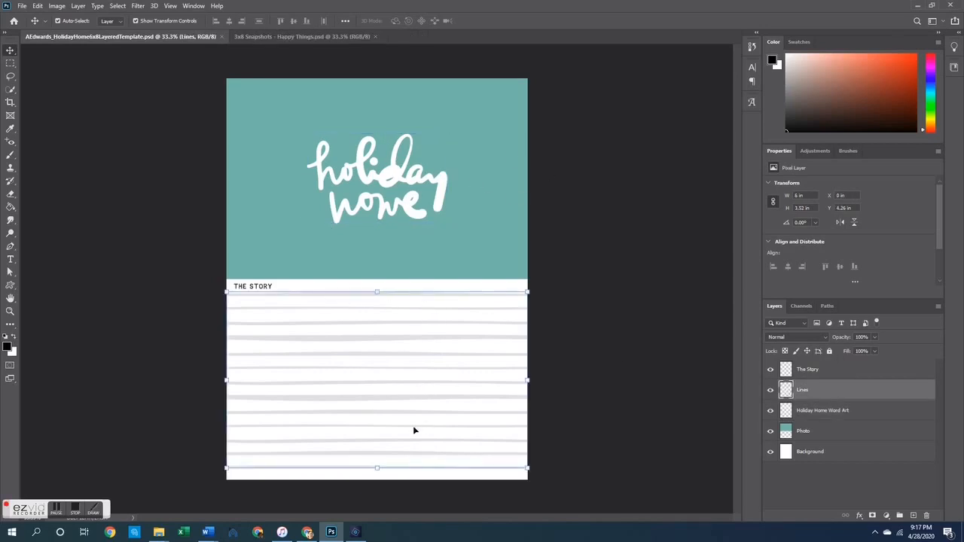
click(800, 369)
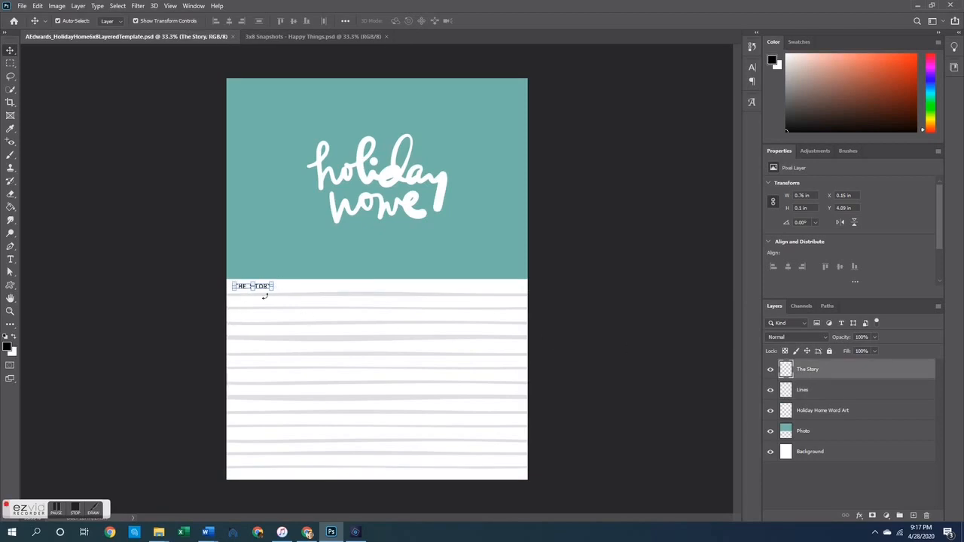
click(620, 362)
Hide and reshow the The Story, Lines and Holiday Home Word Art layers in turn to see what each contains
click(770, 371)
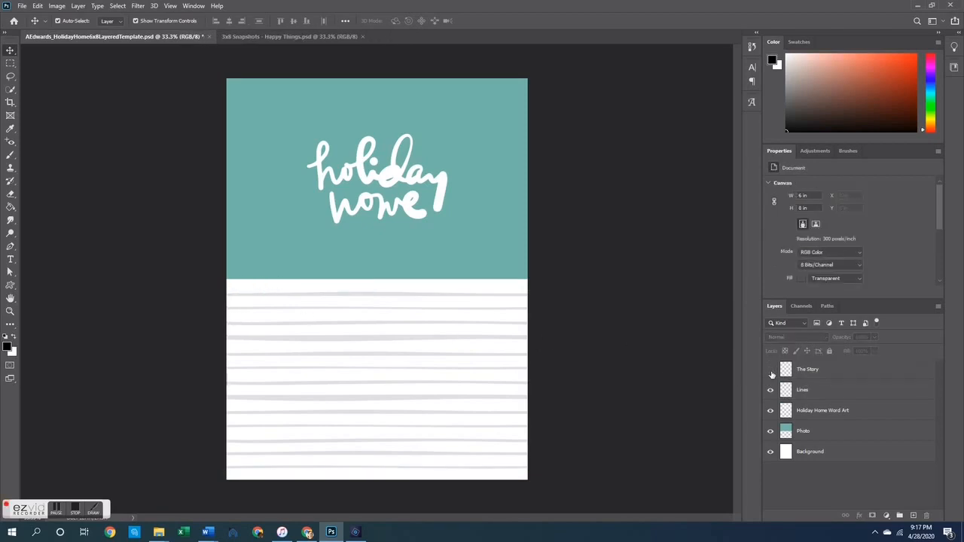
click(770, 370)
click(771, 390)
click(770, 390)
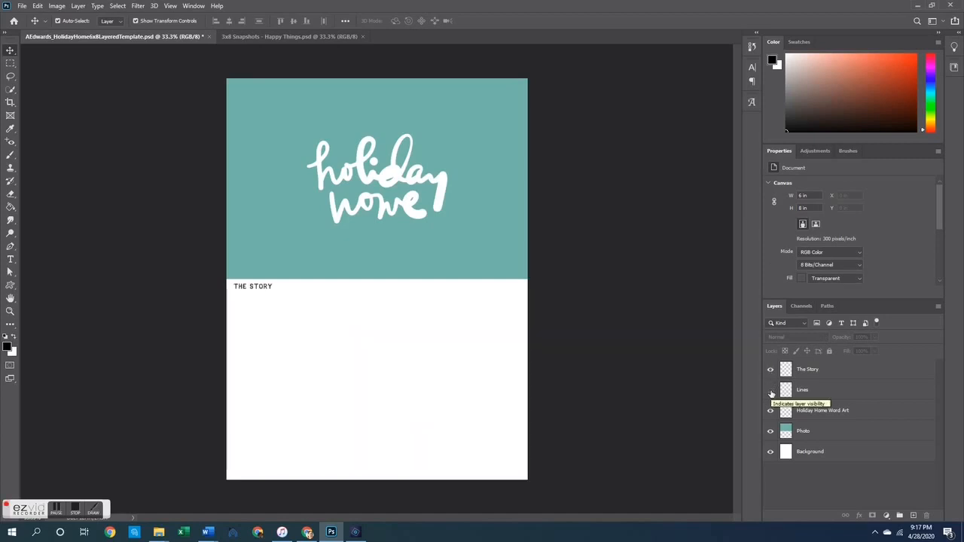
click(771, 390)
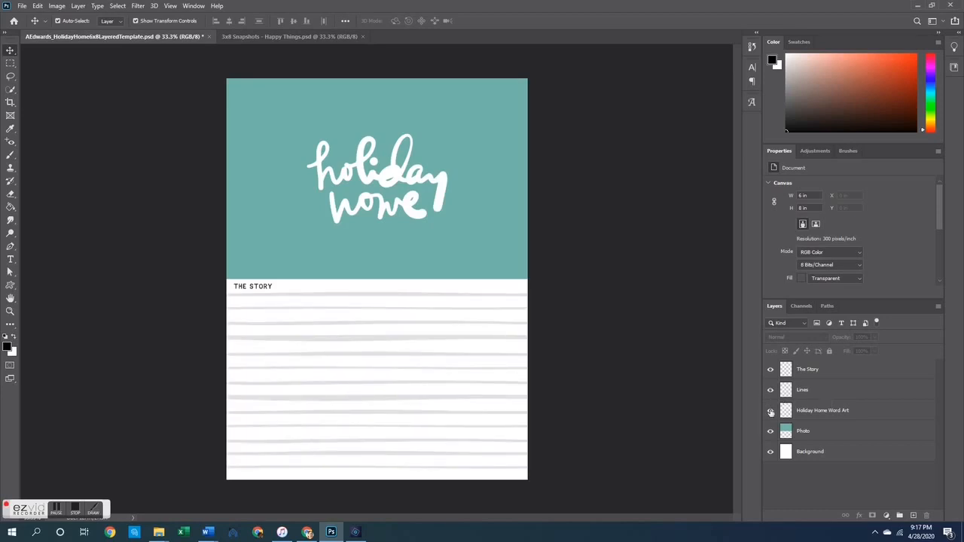
click(771, 411)
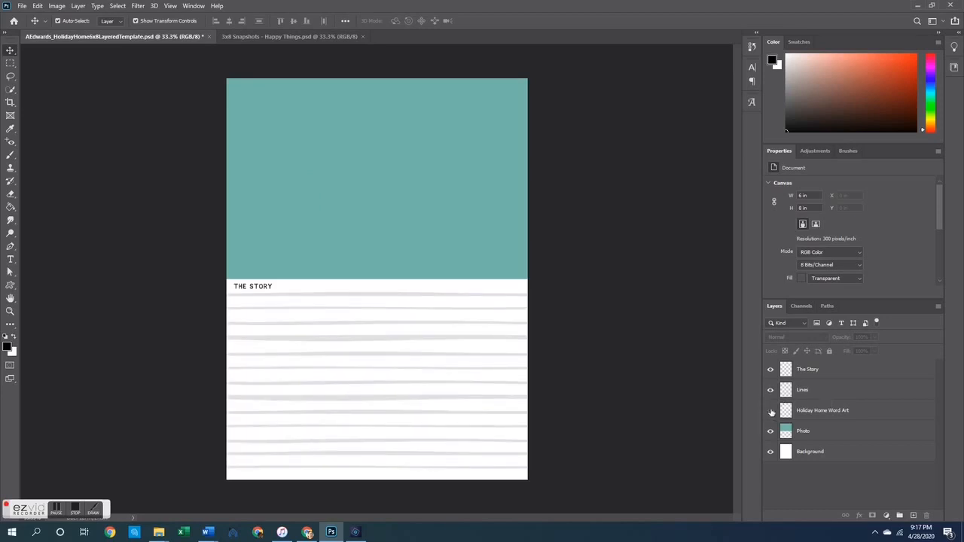
click(770, 411)
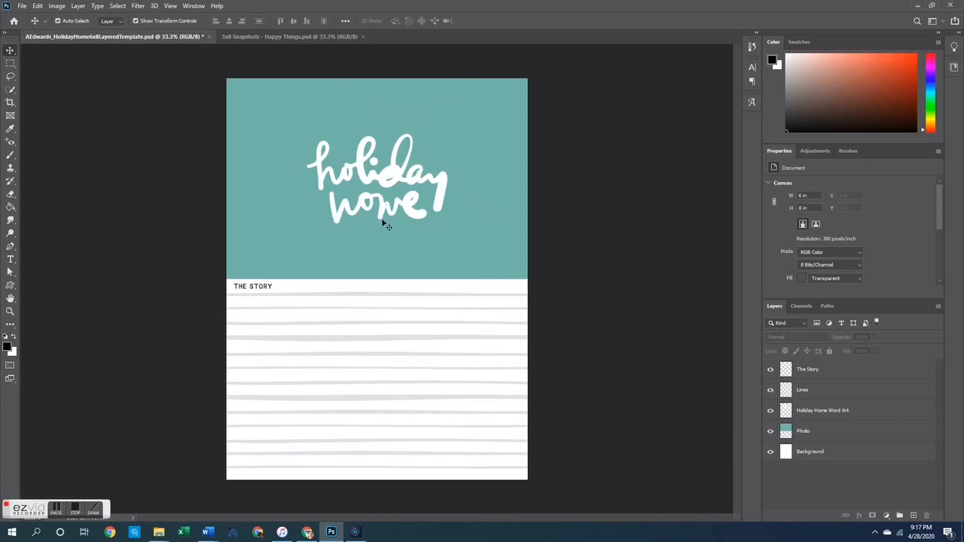
Examine each layer of the 3x8 Snapshots template, from Background through the PHOTO HERE layers to HAPPY THINGS
click(290, 36)
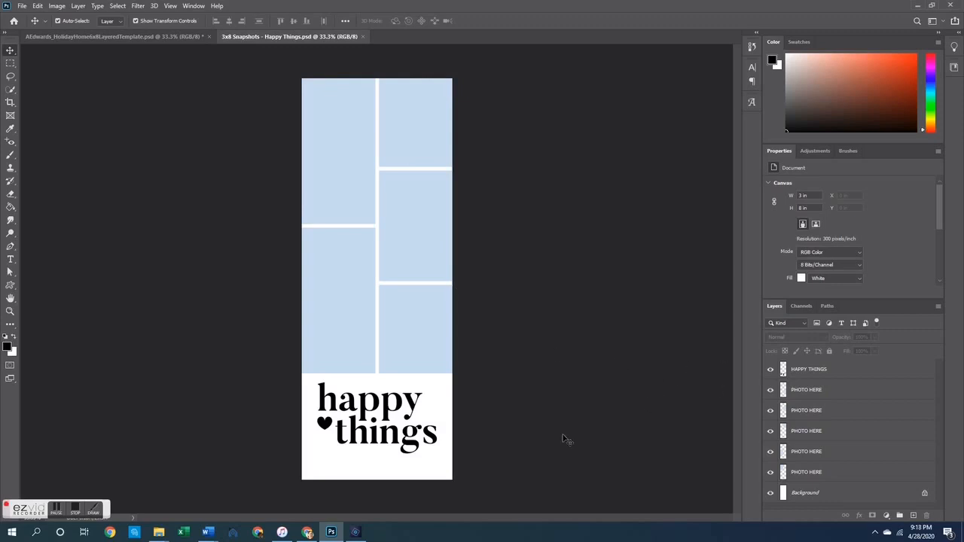
click(819, 369)
click(842, 491)
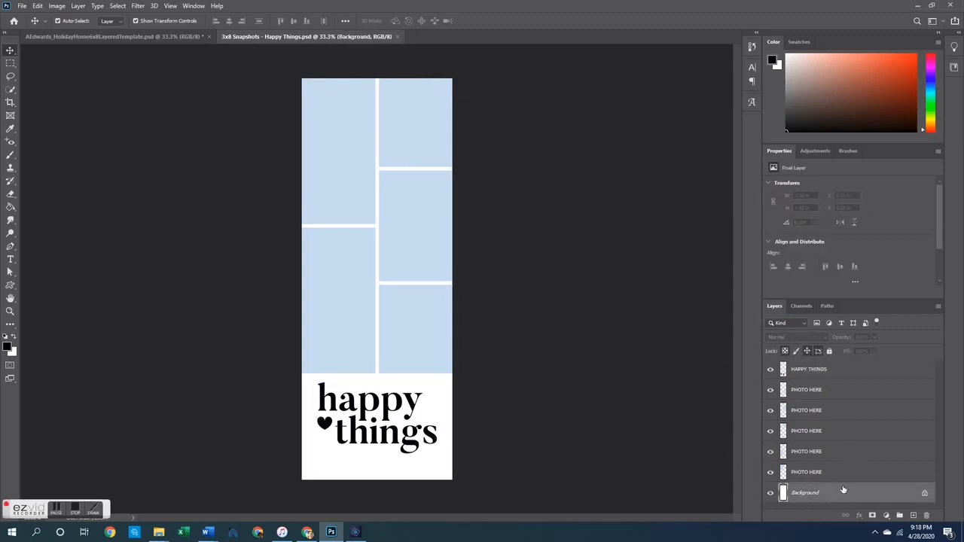
click(802, 474)
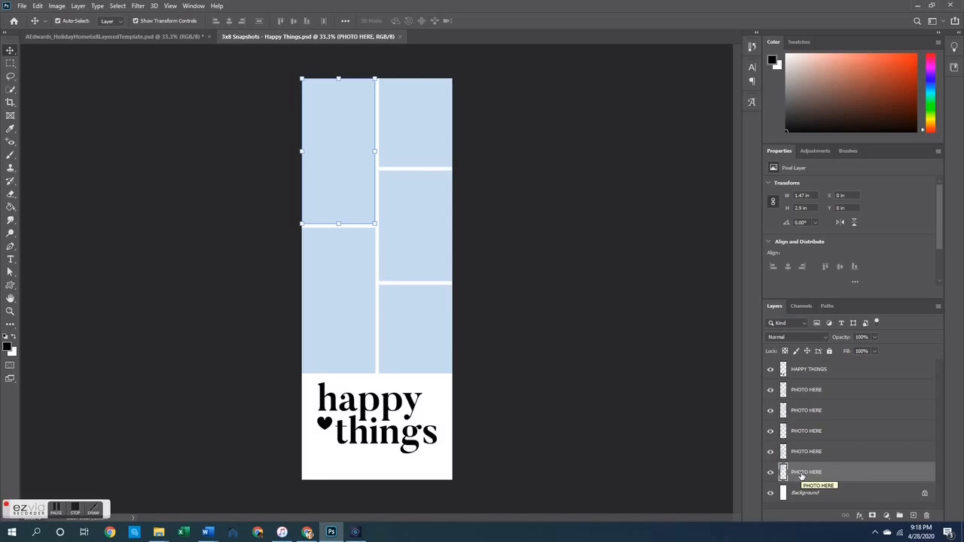
click(819, 454)
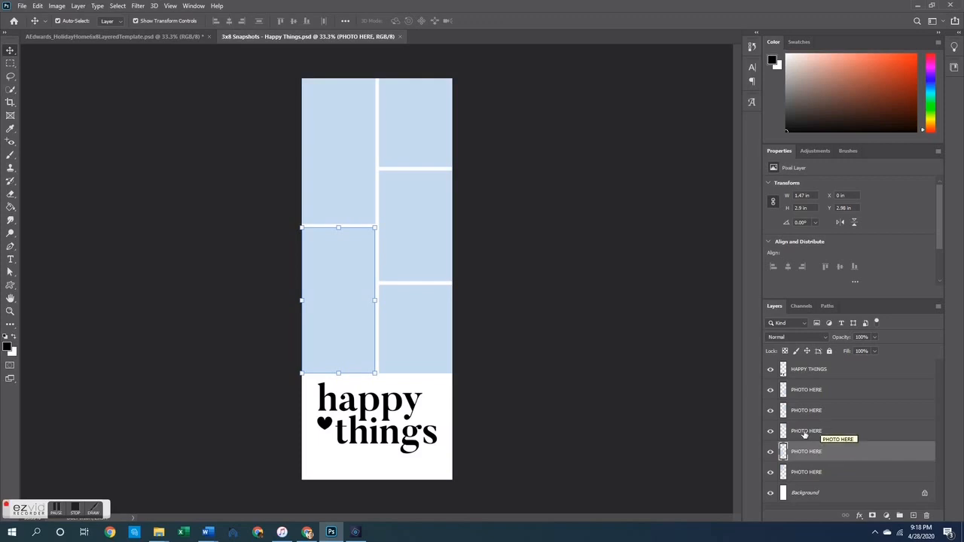
click(804, 433)
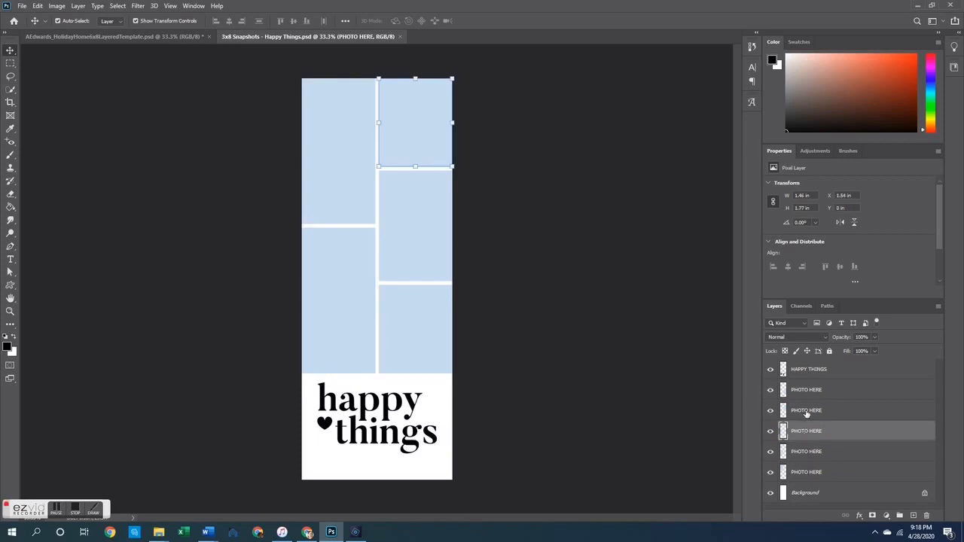
click(806, 412)
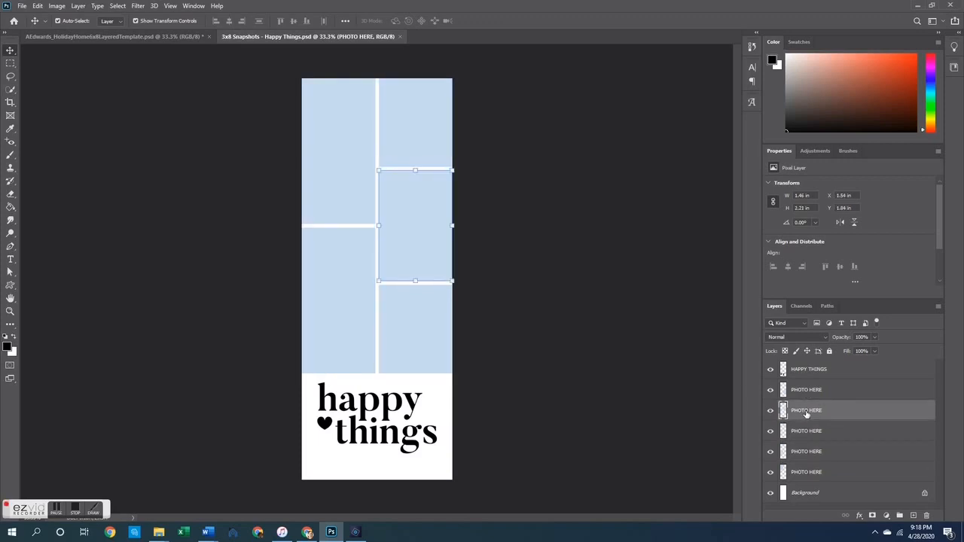
click(806, 390)
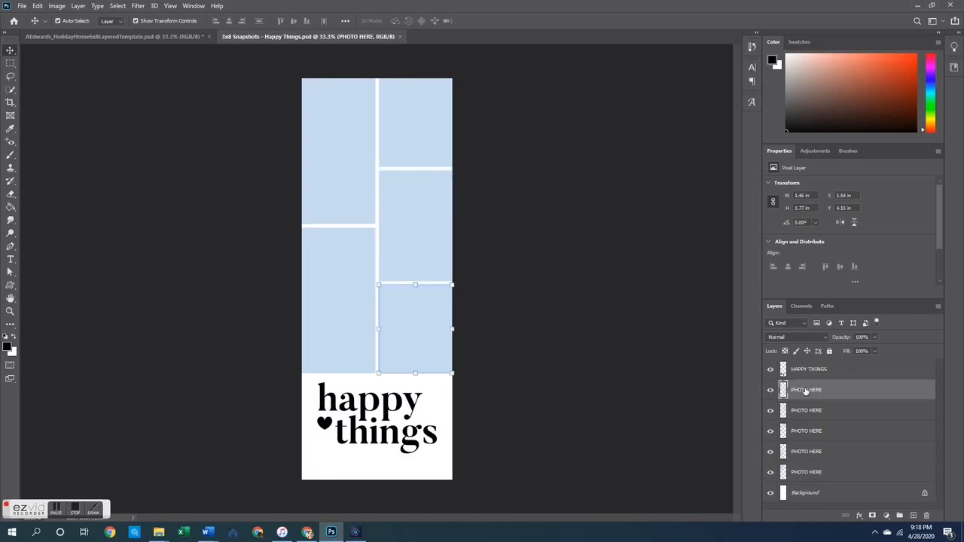
click(810, 372)
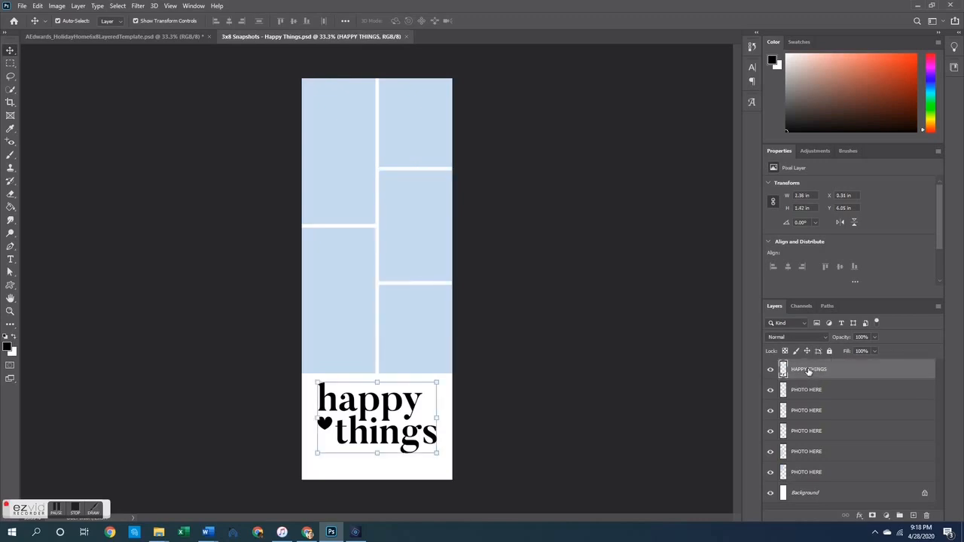
Hide and reshow the HAPPY THINGS layer and the two uppermost PHOTO HERE layers in turn, leaving no layer selected
click(771, 370)
click(771, 370)
click(770, 390)
click(770, 390)
click(771, 410)
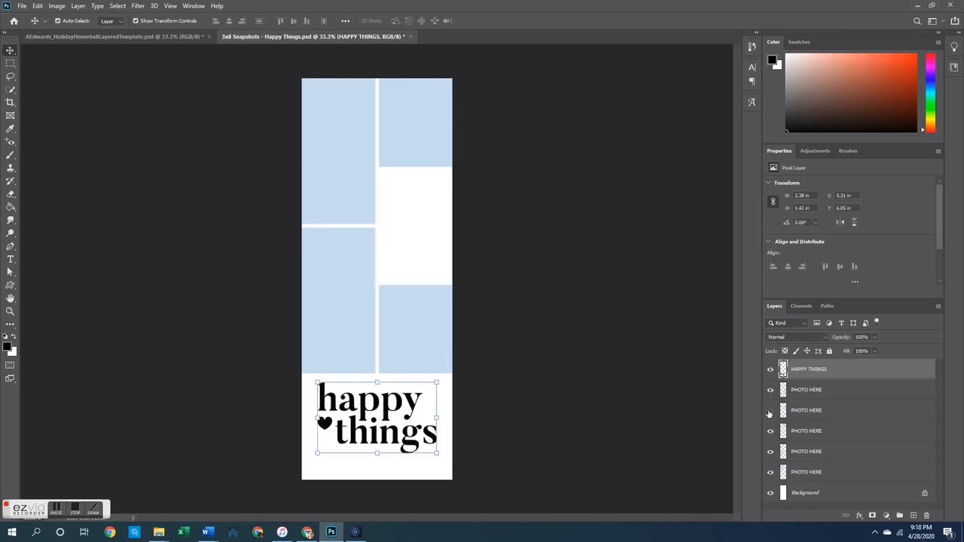
click(770, 411)
click(630, 319)
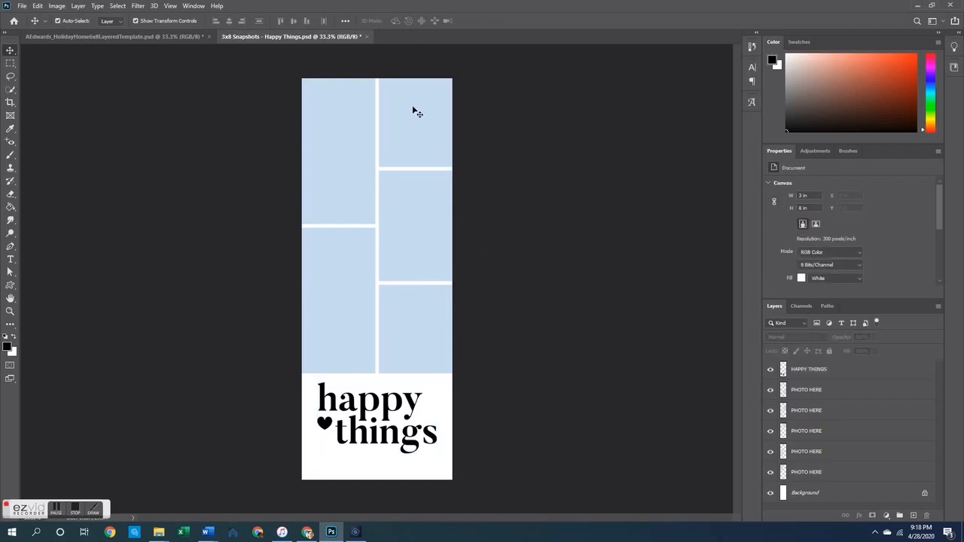
Open the photos 3x4 Photo 1.png to 3x4 Photo 4.png together with 6x4 Photo 5.jpg
click(141, 35)
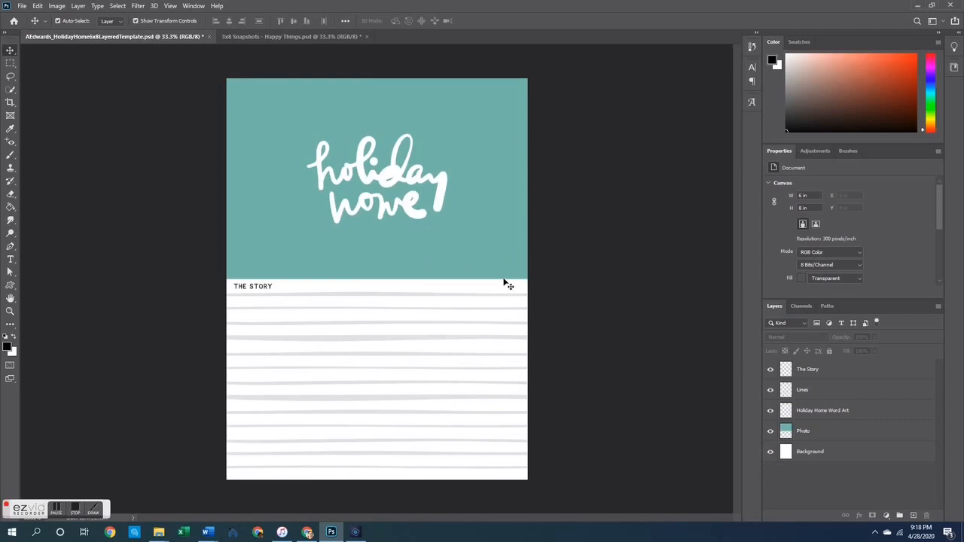
key(ctrl+o)
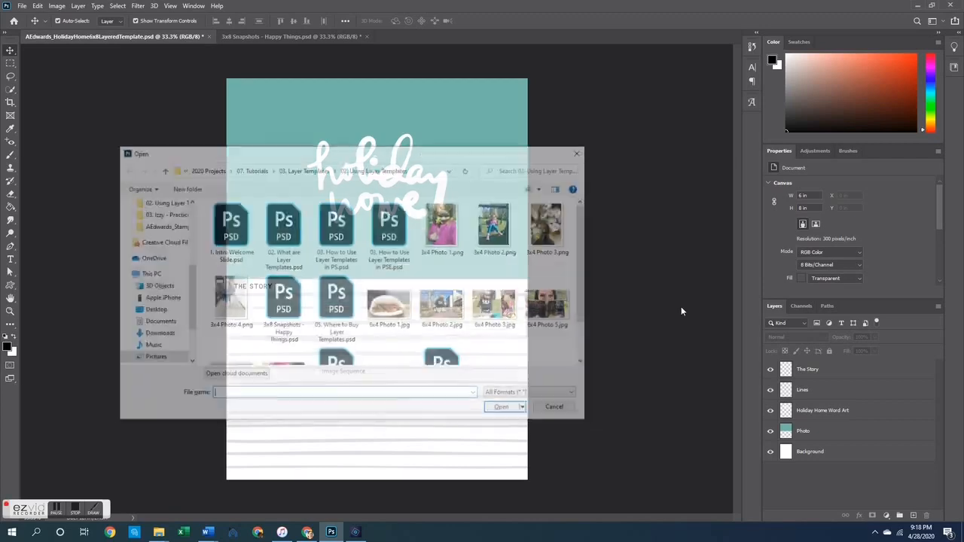
click(444, 226)
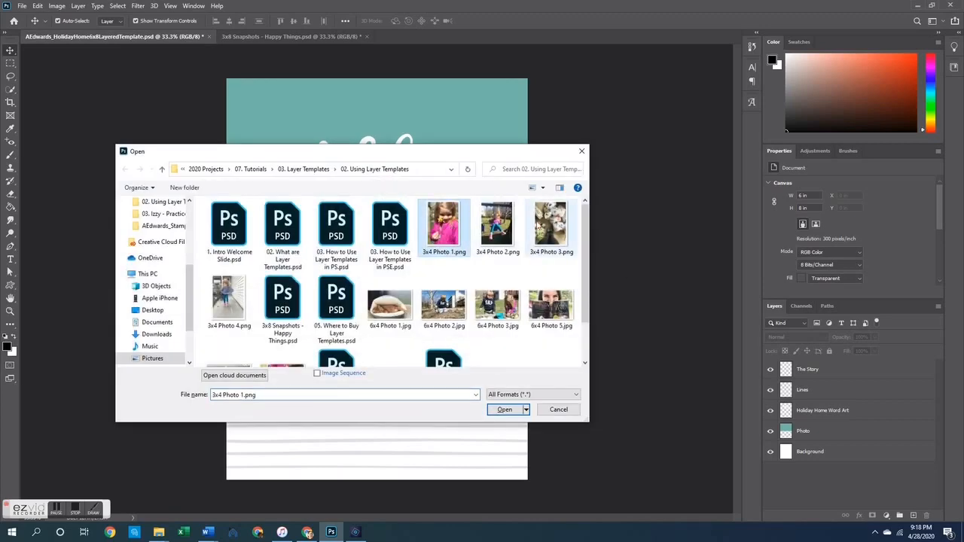
shift+click(230, 302)
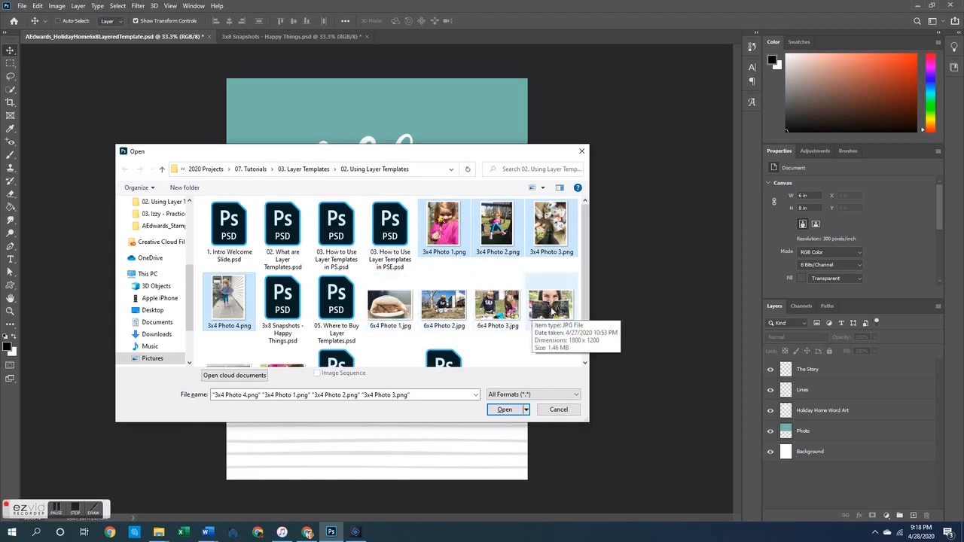
ctrl+click(558, 308)
key(Return)
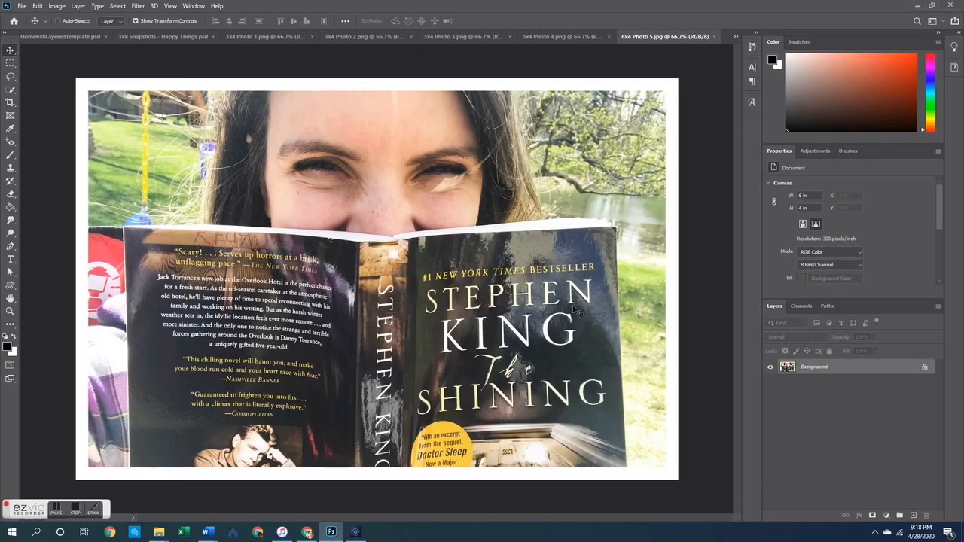
Copy the whole 6x4 Photo 5.jpg image and paste it directly above the Photo layer of the Holiday Home template
key(ctrl+a)
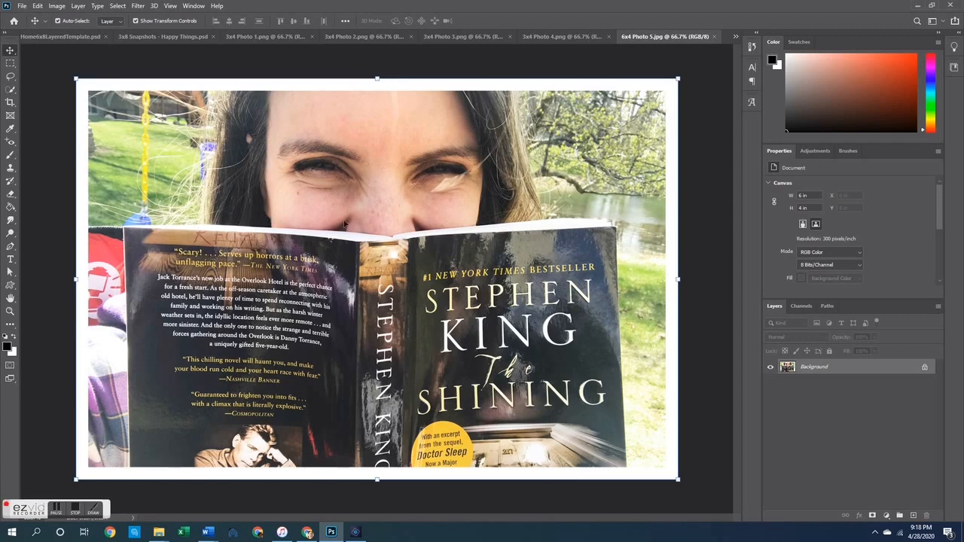
click(137, 6)
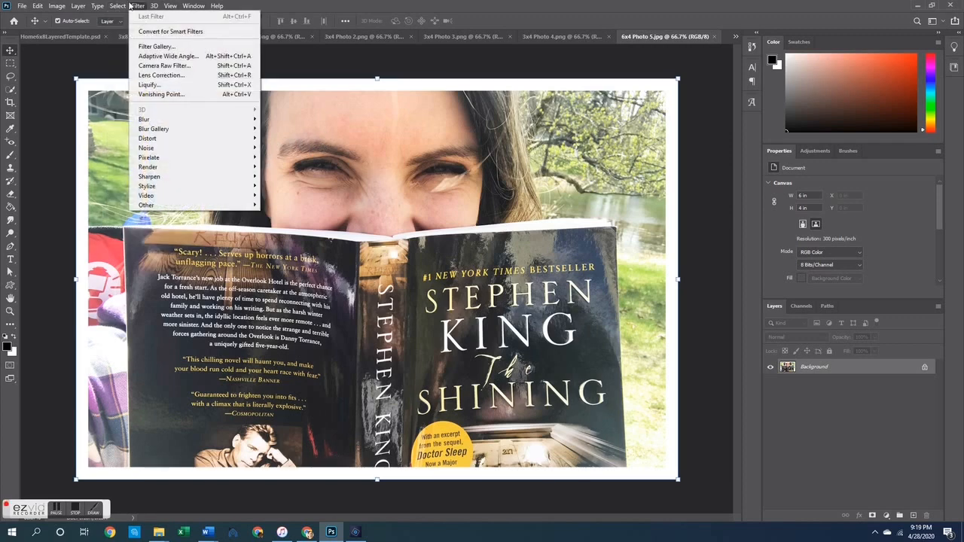
click(128, 16)
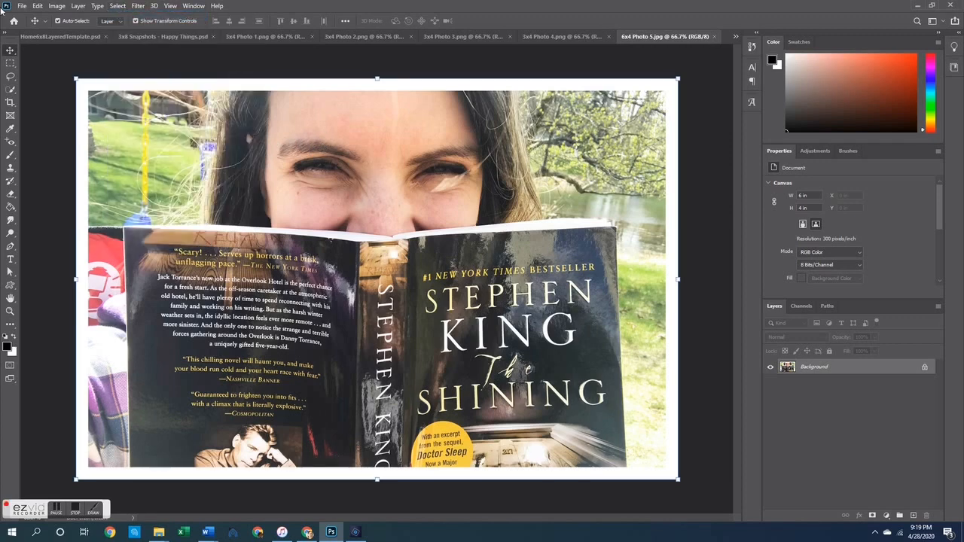
click(37, 6)
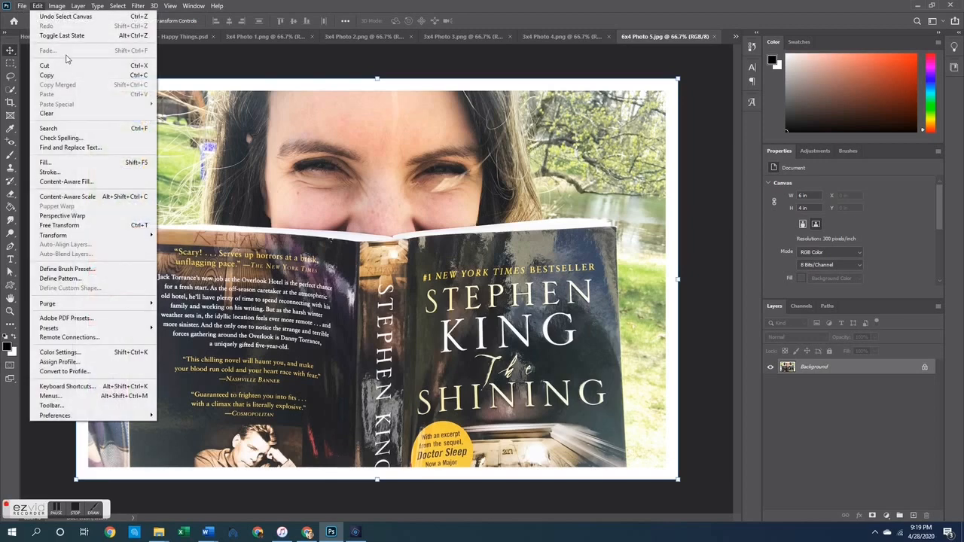
click(61, 77)
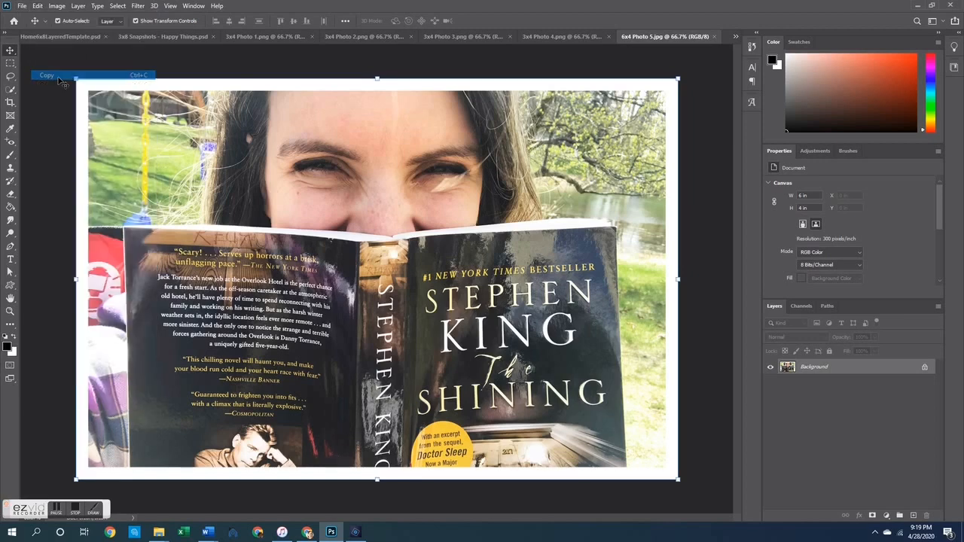
click(59, 37)
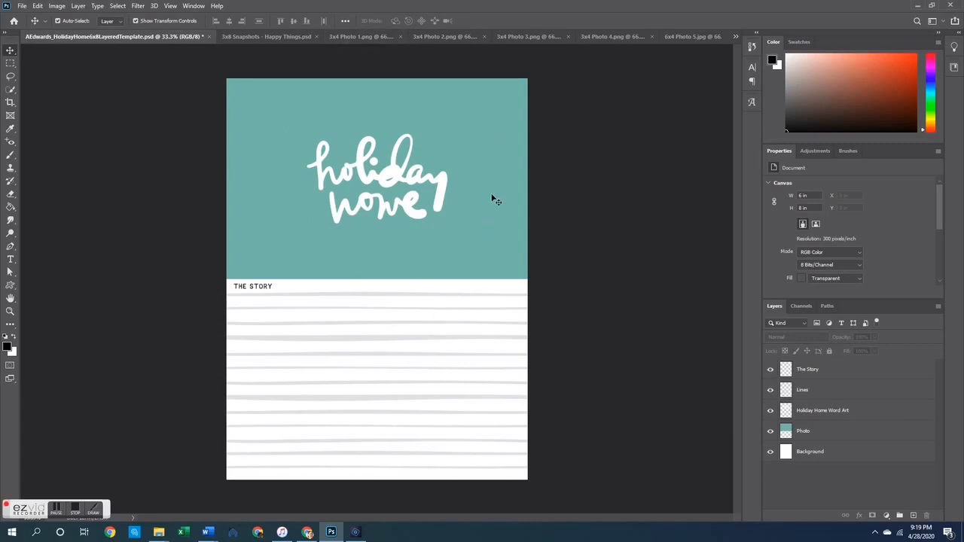
click(812, 433)
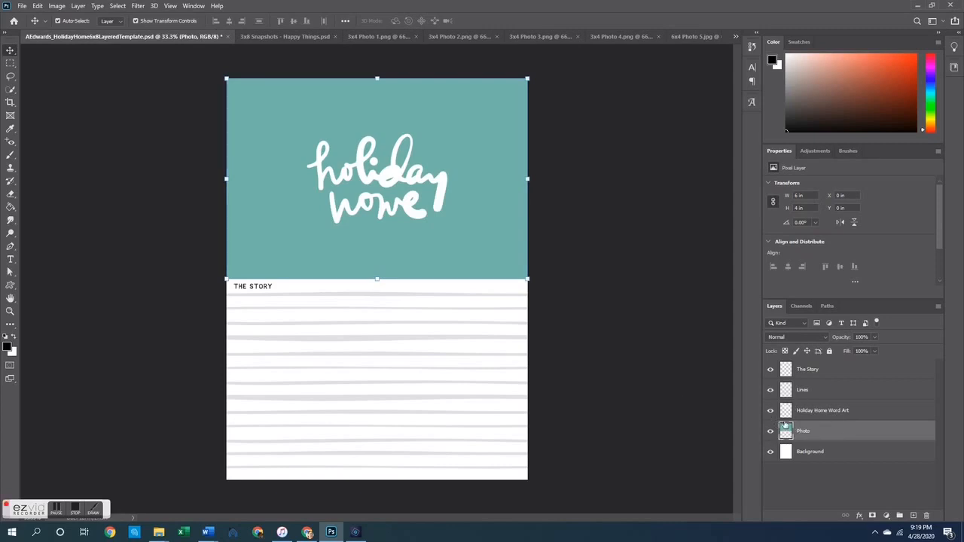
click(37, 5)
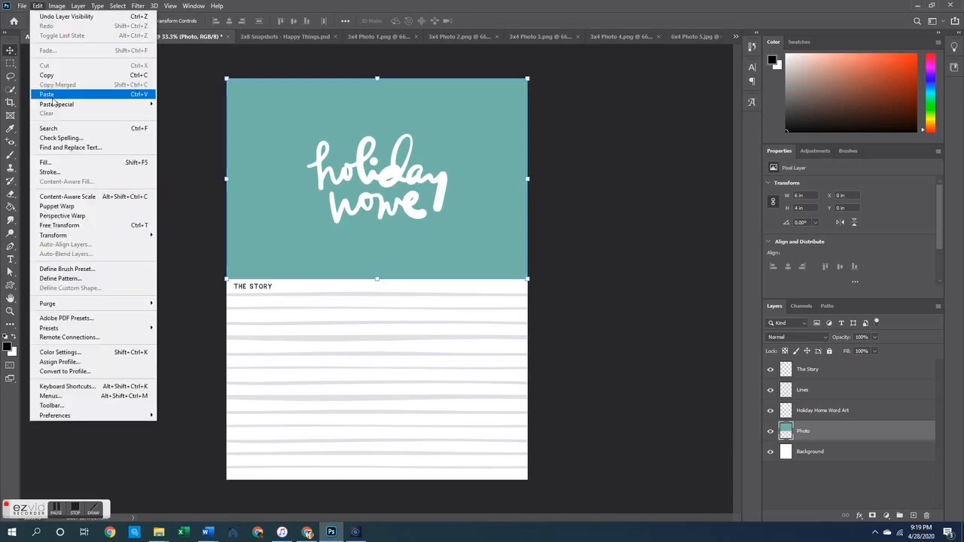
click(46, 94)
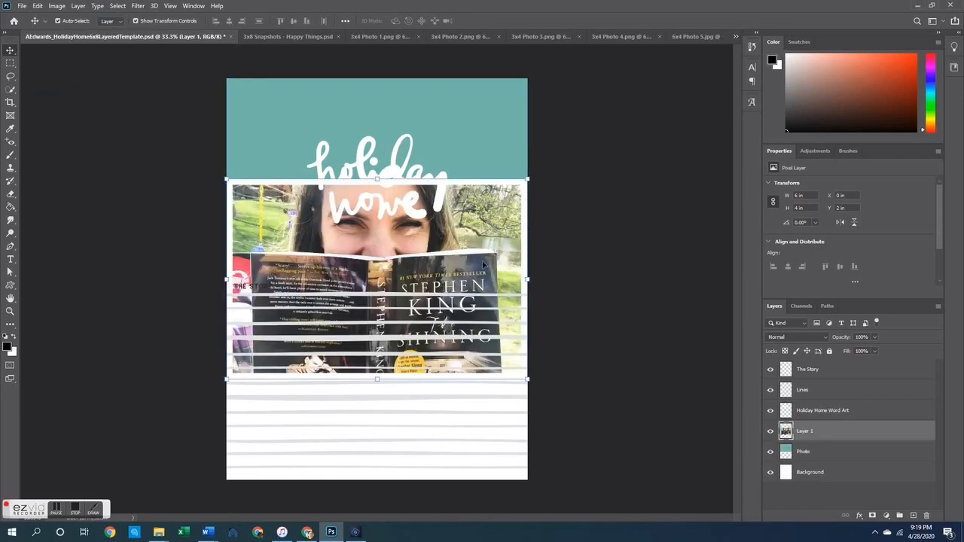
Move the pasted photo up so it partly covers the teal photo spot, and clip it to the Photo layer
drag(461, 275, 464, 195)
click(576, 164)
click(569, 226)
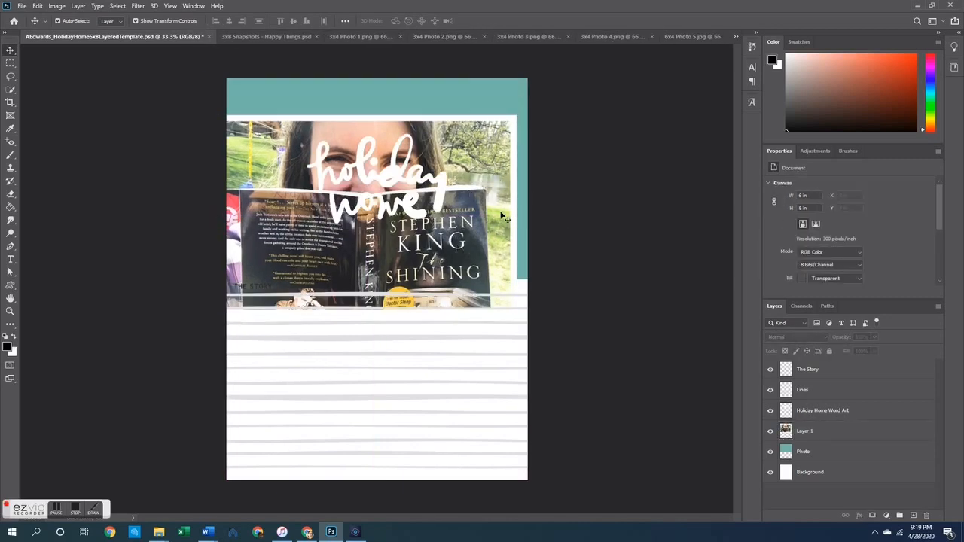
click(817, 435)
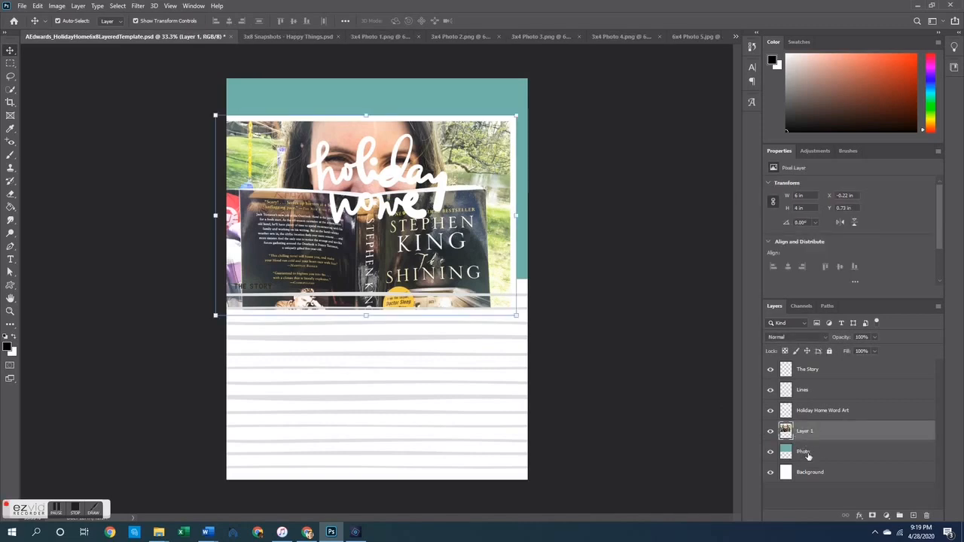
click(806, 452)
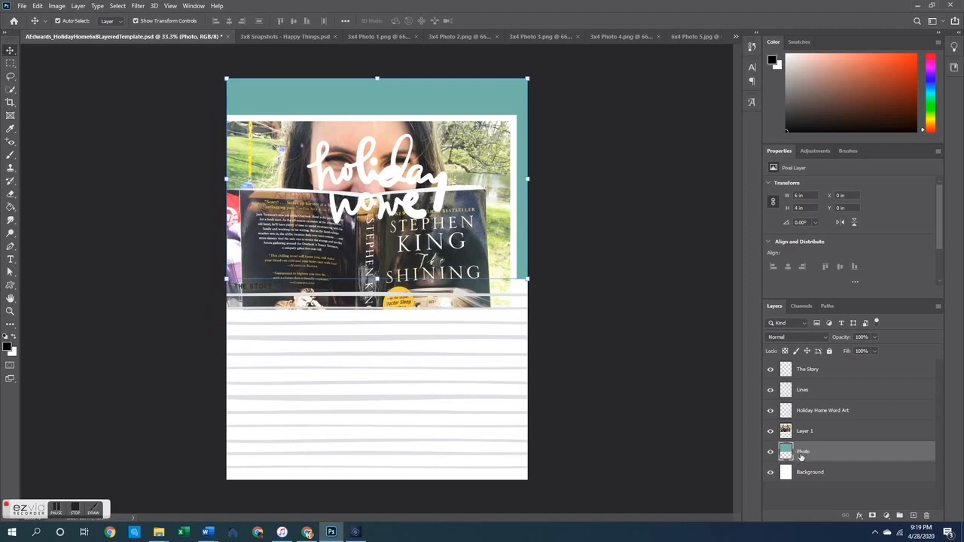
click(809, 432)
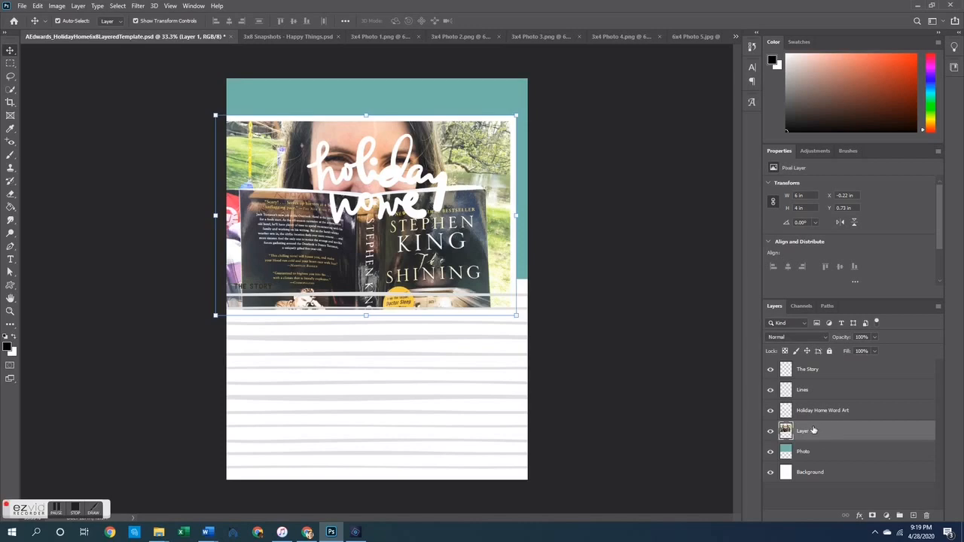
right_click(809, 434)
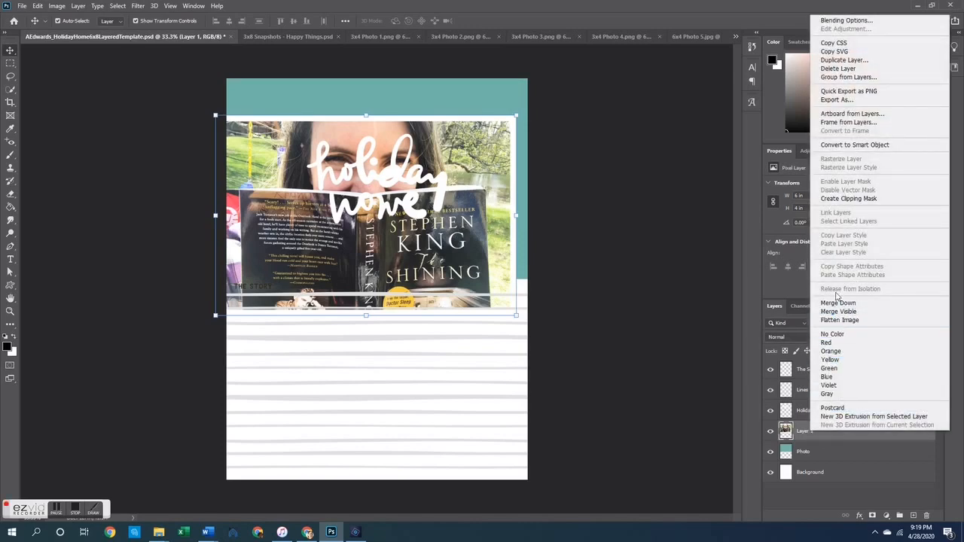
click(840, 199)
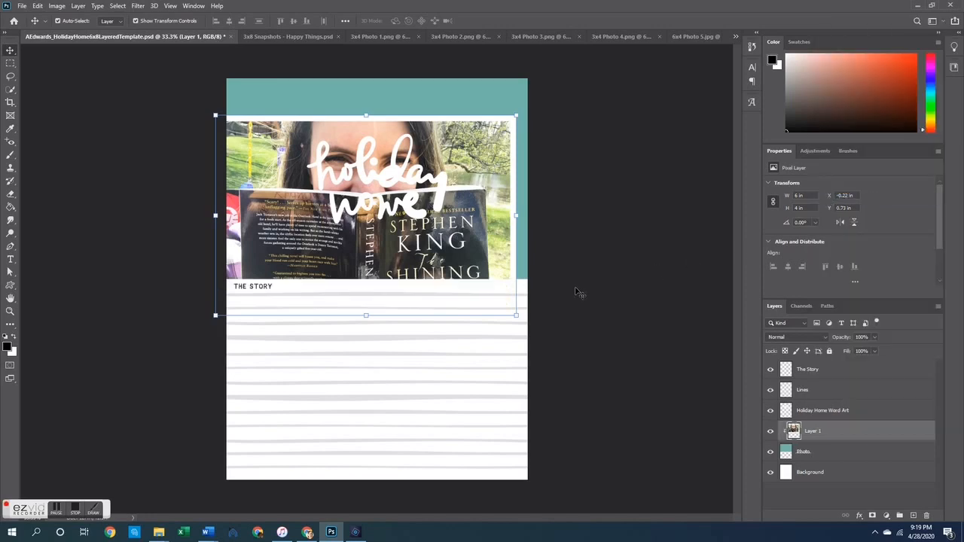
Align the clipped photo with the template's photo spot at X 0 in, Y 0 in, and deselect it
click(805, 449)
drag(493, 162, 483, 97)
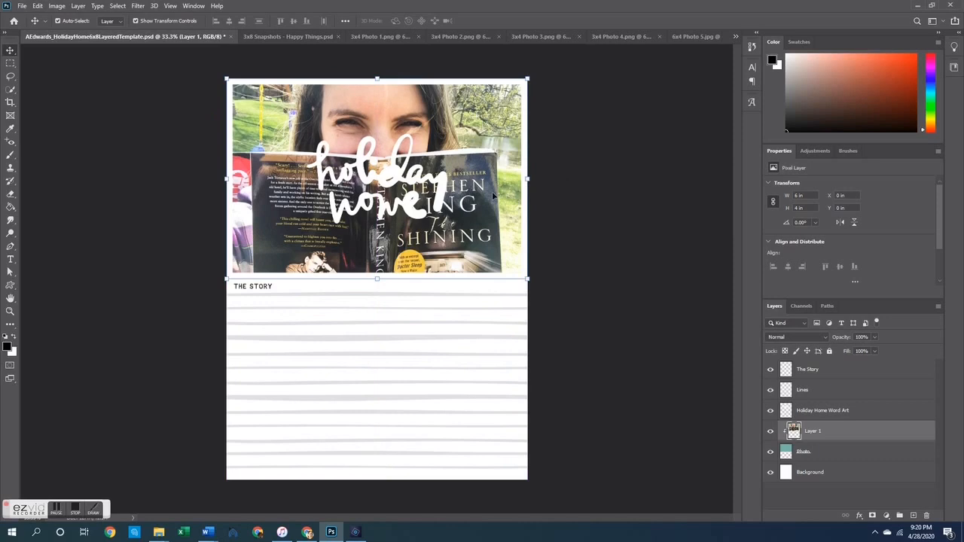
click(625, 211)
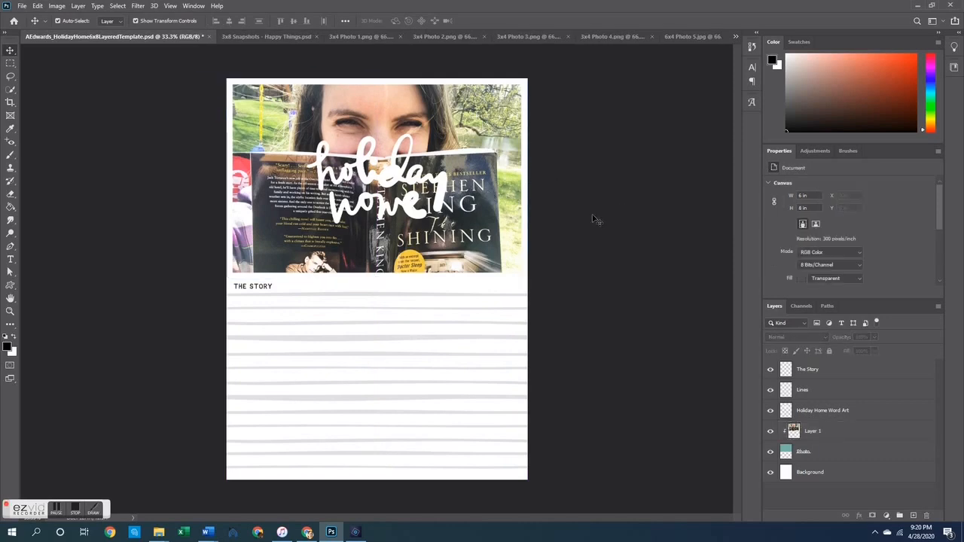
Enlarge the clipped photo to about 129% so its white border falls outside the photo spot
click(499, 218)
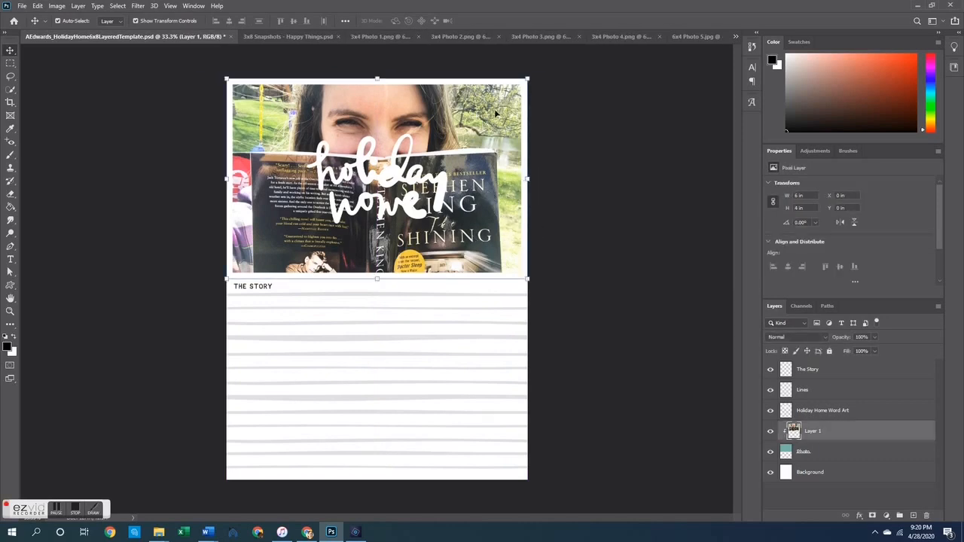
drag(529, 178, 614, 178)
mouse_move(464, 204)
mouse_down()
mouse_move(441, 204)
mouse_move(448, 206)
mouse_up()
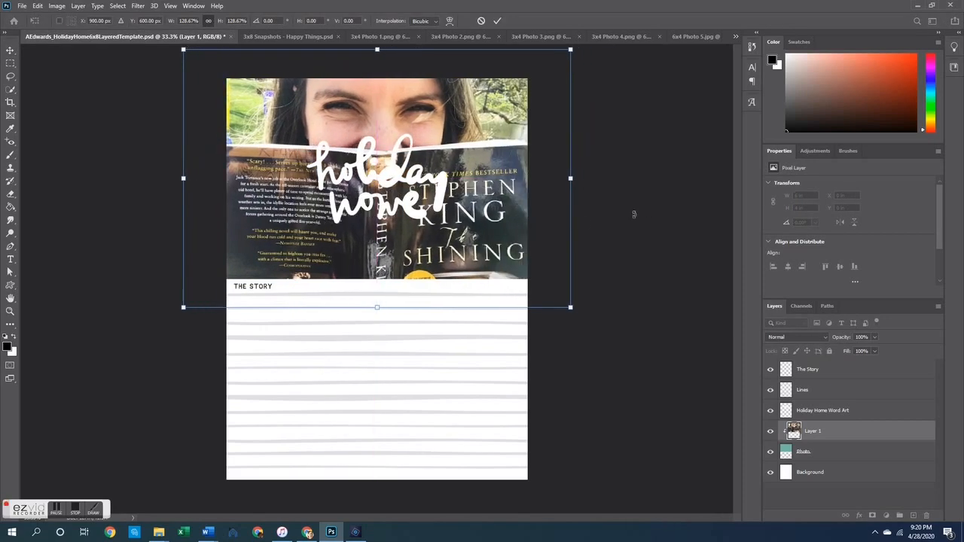
click(634, 215)
click(635, 216)
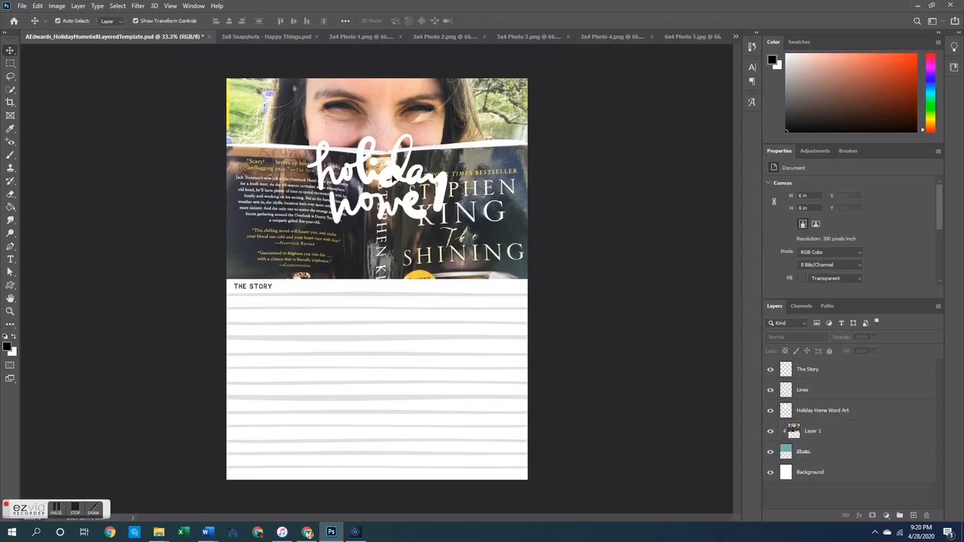
Hide and reshow the Holiday Home Word Art layer to compare the photo with and without the lettering
click(397, 181)
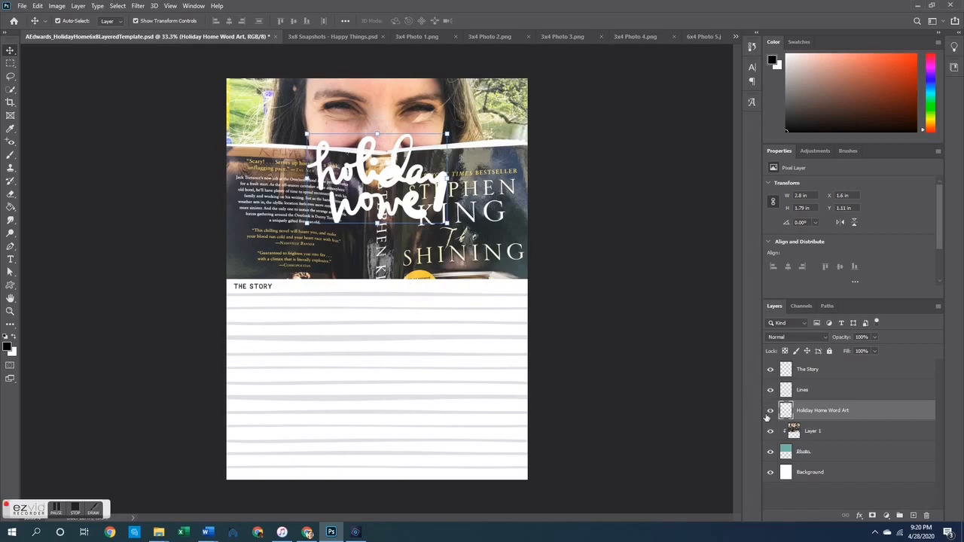
click(771, 410)
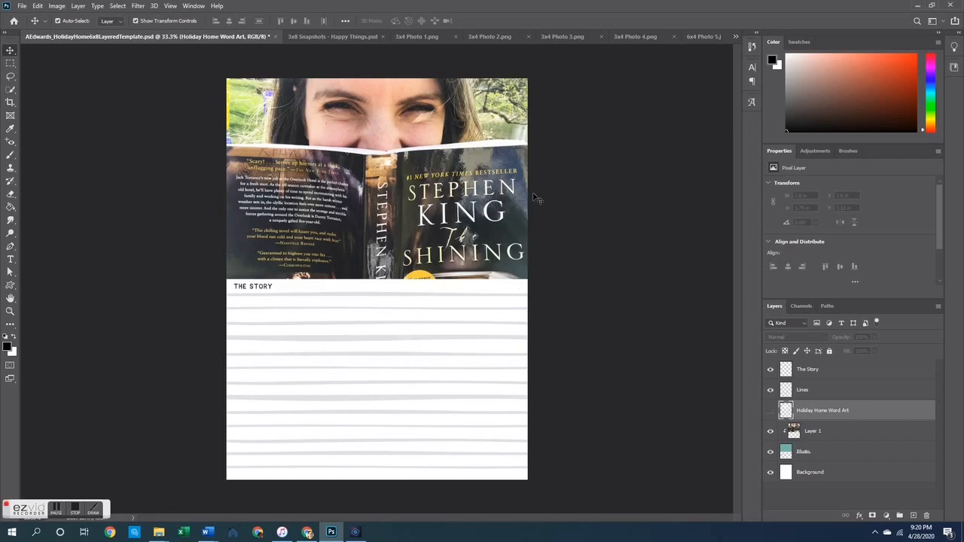
click(770, 411)
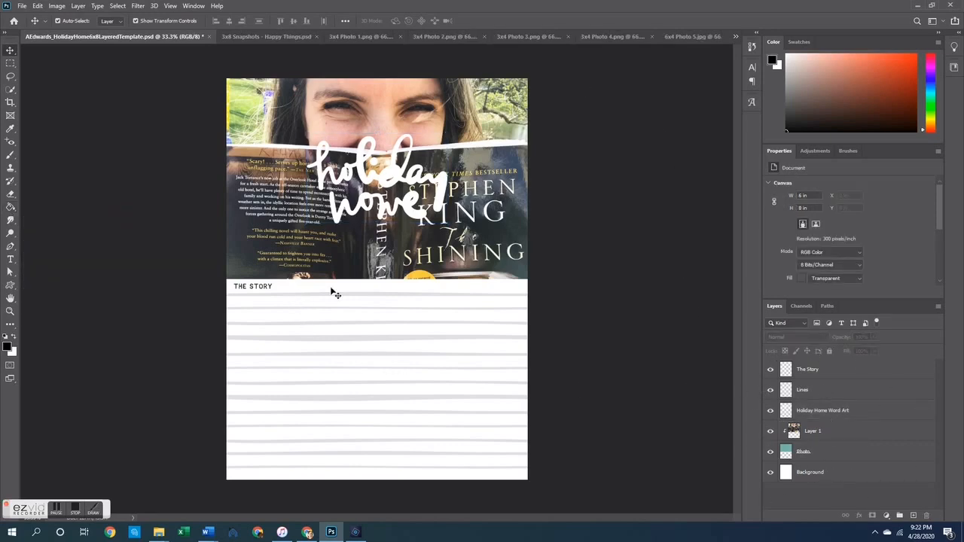
Add two one-line text boxes about 5.4 in wide under THE STORY heading, keeping the Lorem ipsum placeholder text
click(9, 260)
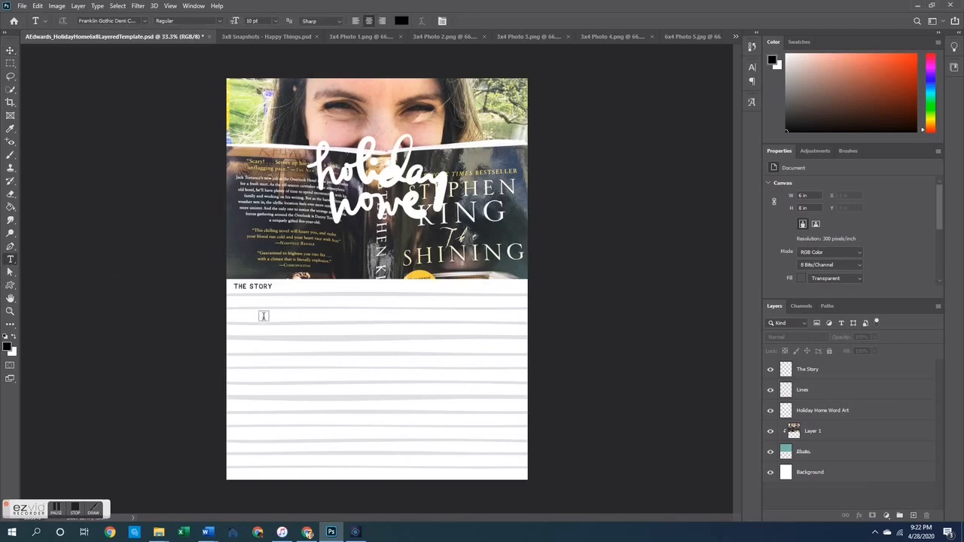
drag(243, 300, 519, 308)
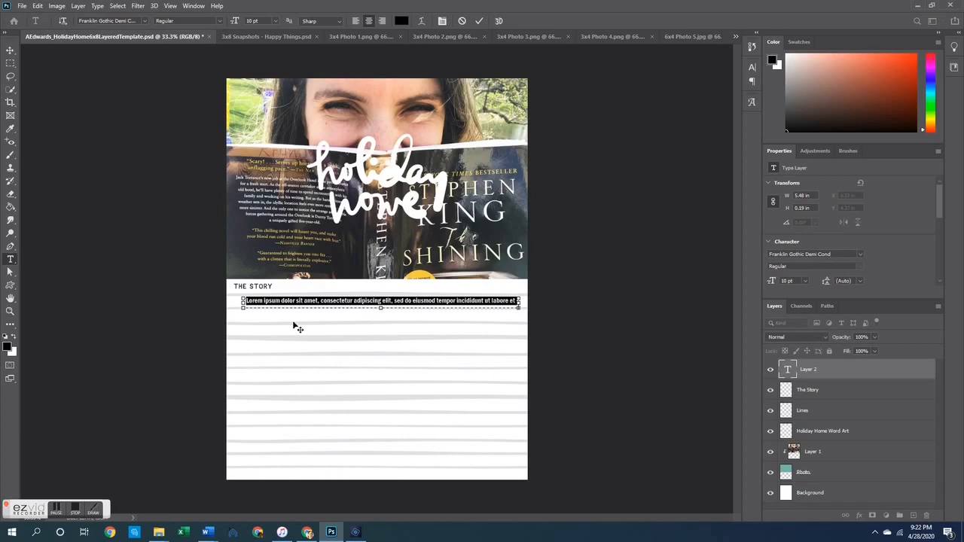
click(634, 326)
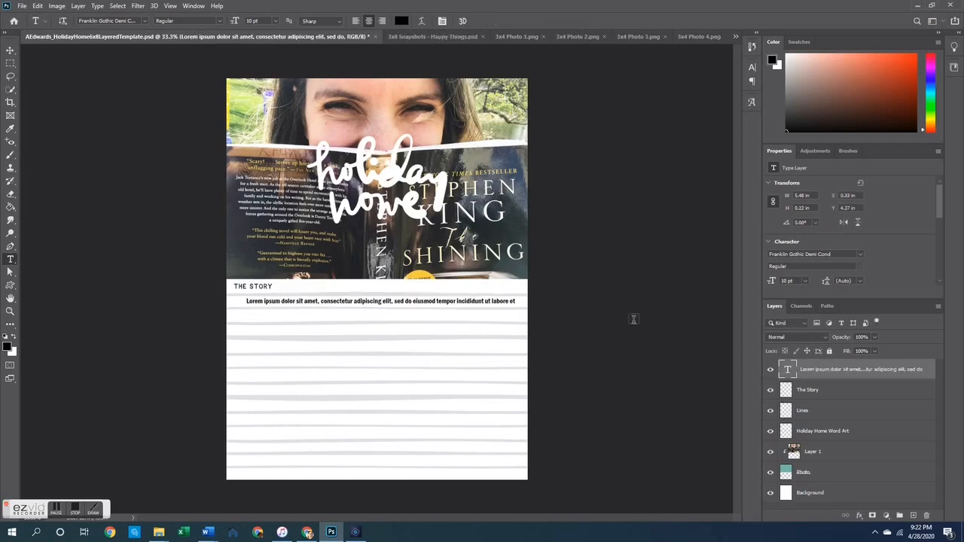
drag(245, 308, 518, 319)
click(516, 373)
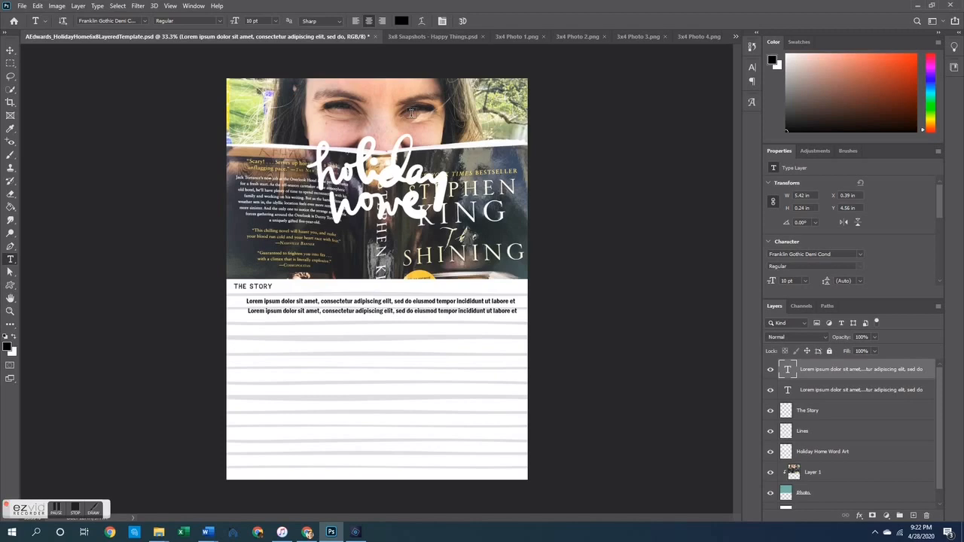
Copy the whole 3x4 Photo 1.png image and paste it above the lowest PHOTO HERE layer of the 3x8 Snapshots template
click(413, 33)
click(10, 50)
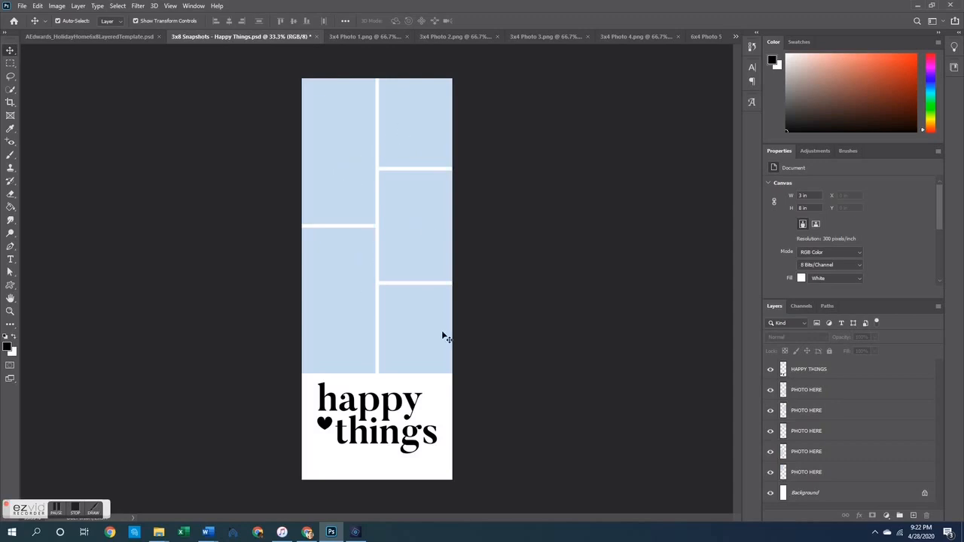
click(359, 35)
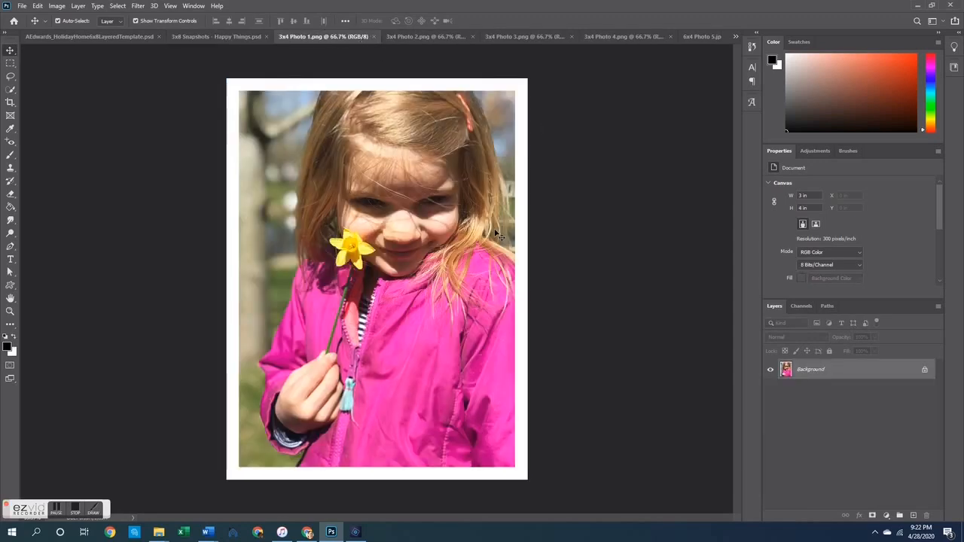
key(ctrl+a)
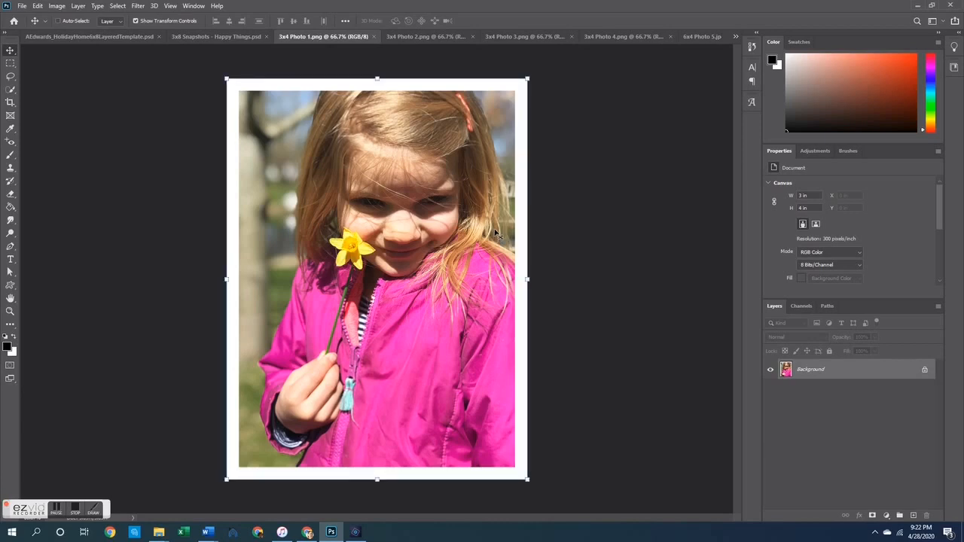
click(209, 34)
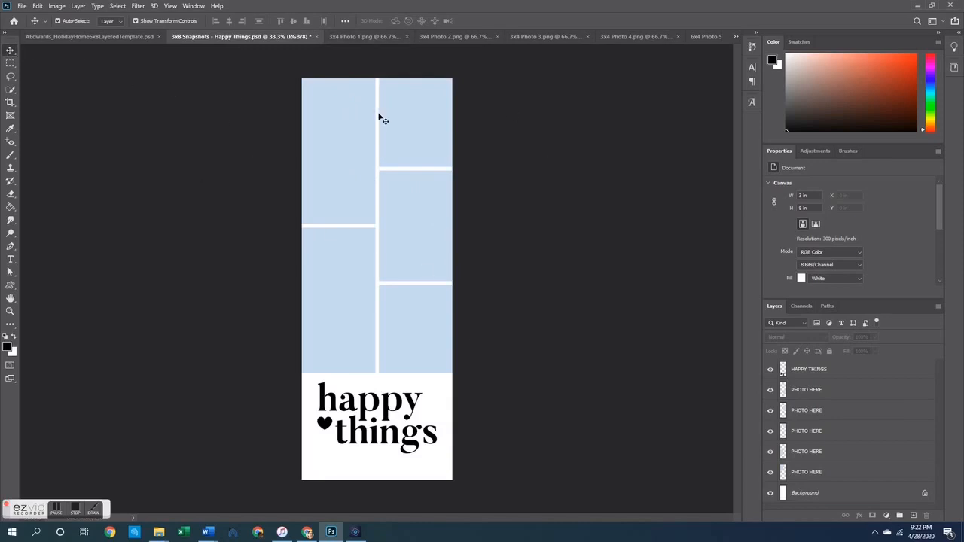
click(344, 145)
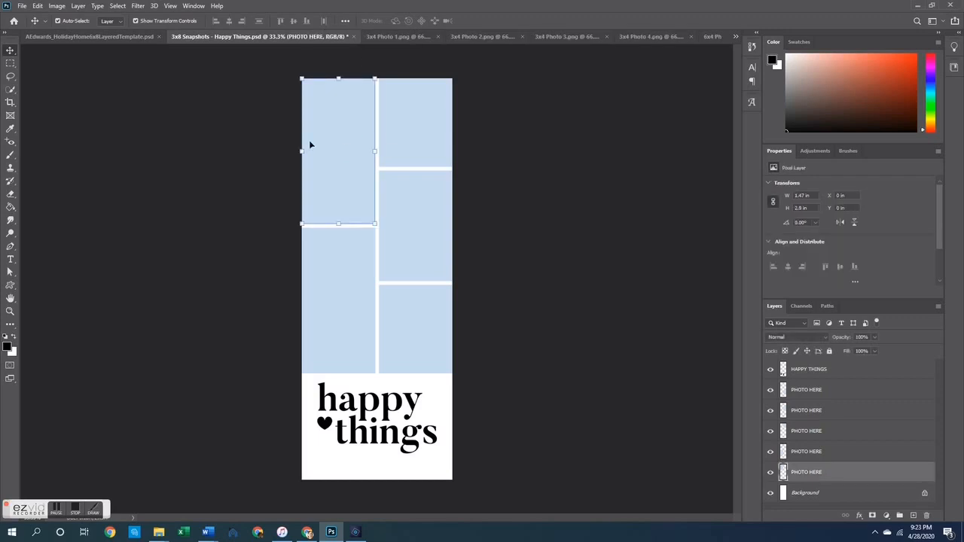
key(ctrl+v)
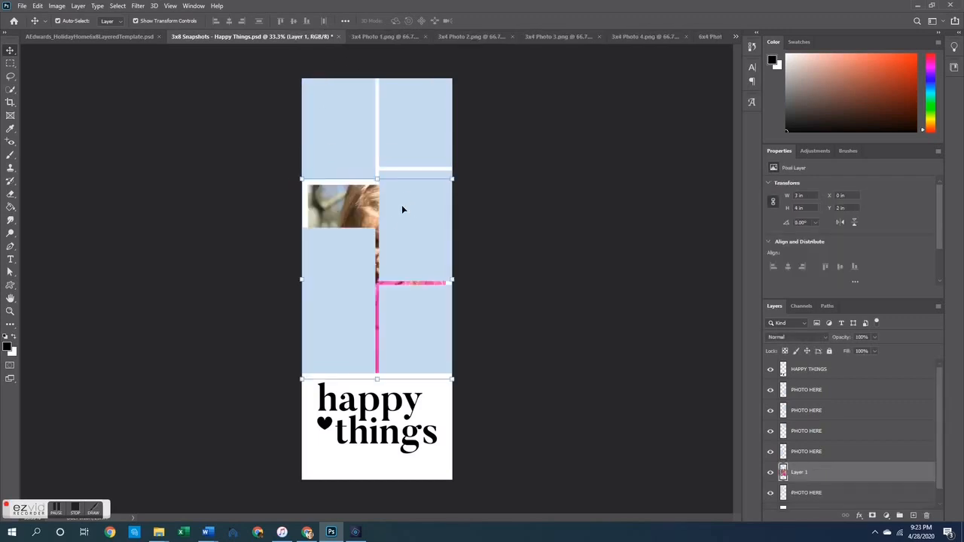
Move the pasted photo over the template's upper-left photo spot, at about X -0.73 in, Y -0.23 in, and deselect it
click(355, 138)
click(344, 197)
drag(355, 207, 318, 93)
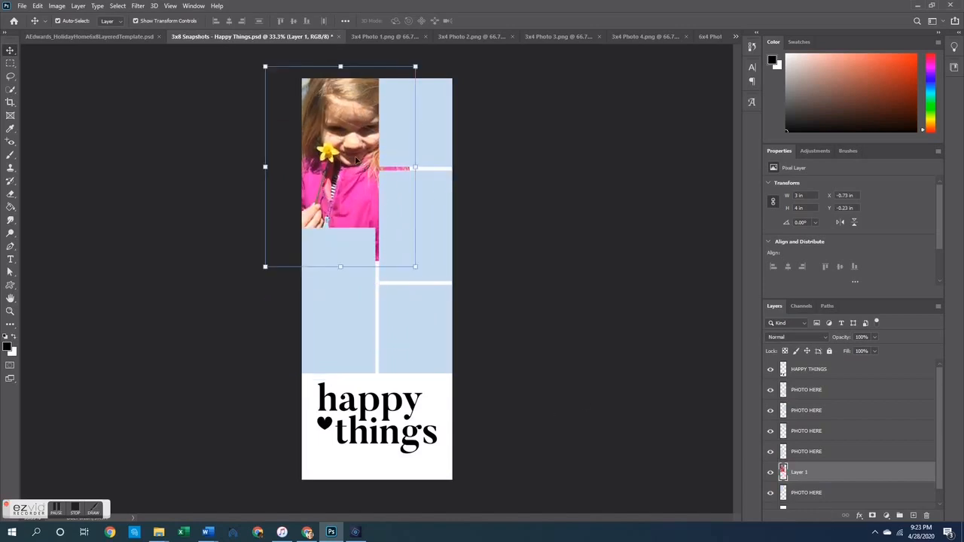
click(529, 189)
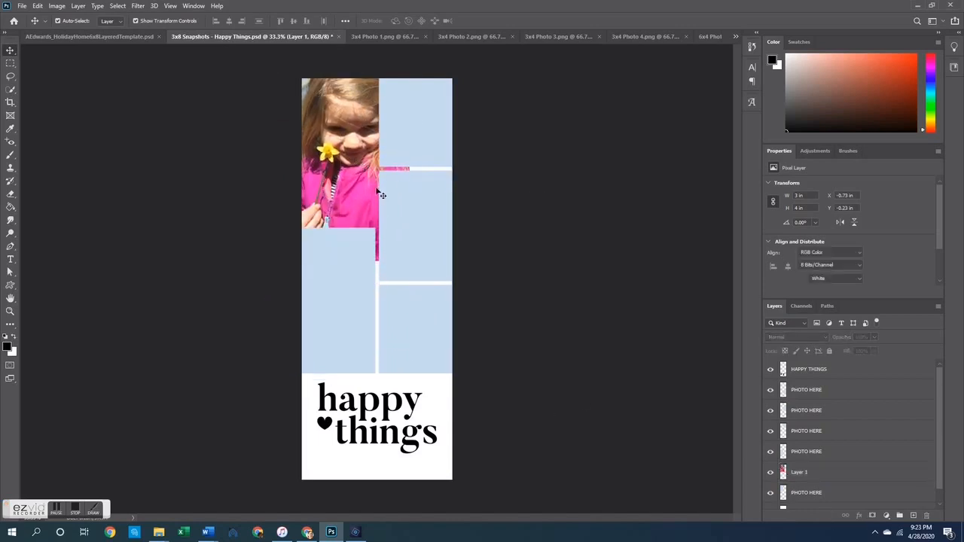
Shift the upper-left photo to about X -0.85 in and clip it to the PHOTO HERE layer beneath it
click(806, 493)
click(814, 475)
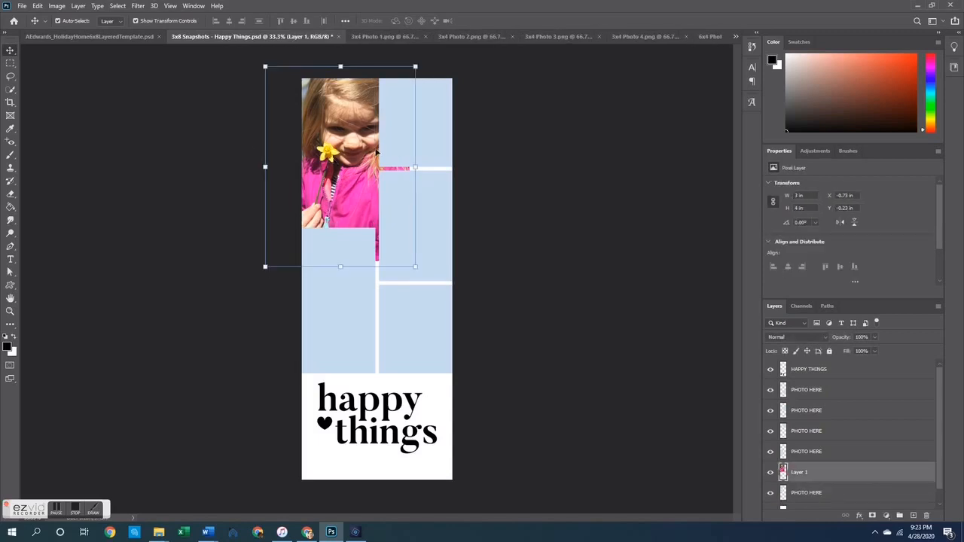
mouse_move(355, 173)
mouse_down()
mouse_move(347, 183)
mouse_move(349, 172)
mouse_up()
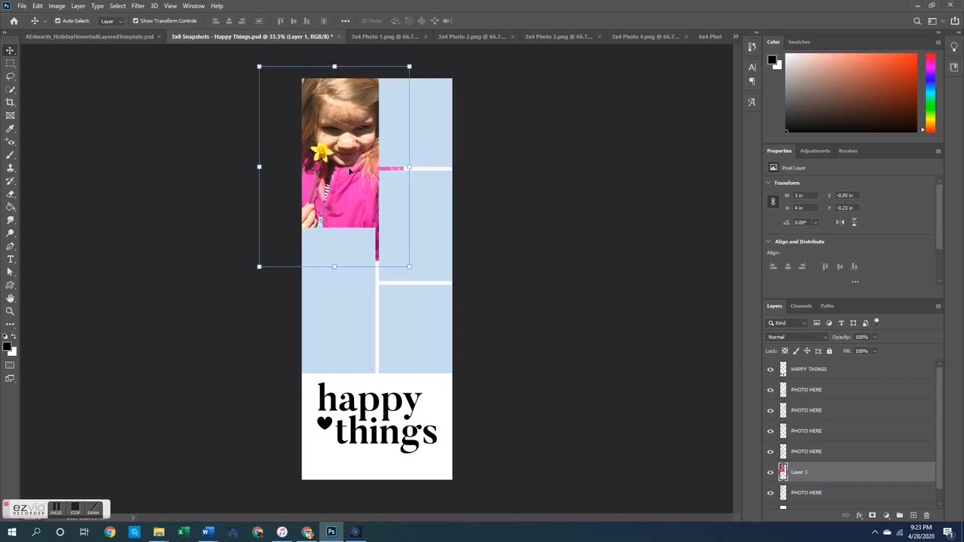
right_click(803, 475)
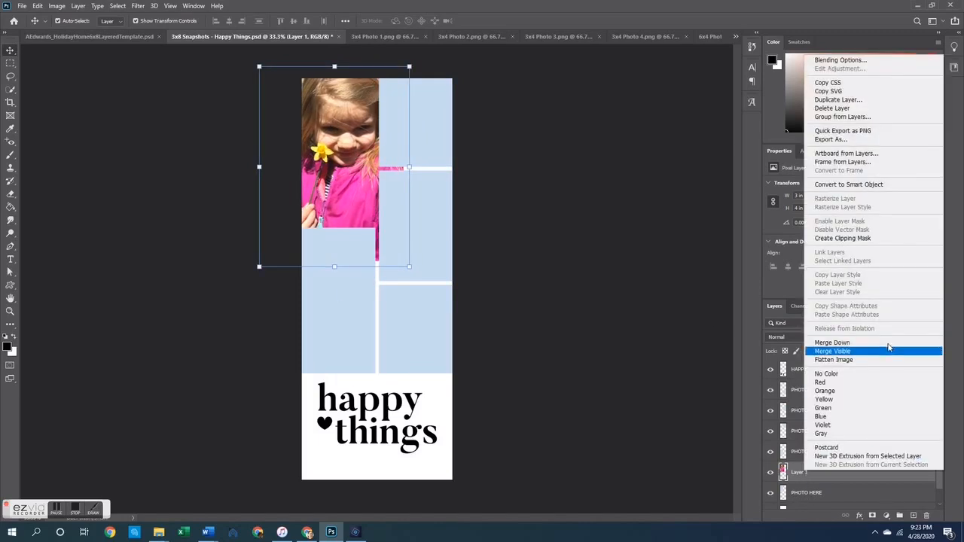
click(833, 238)
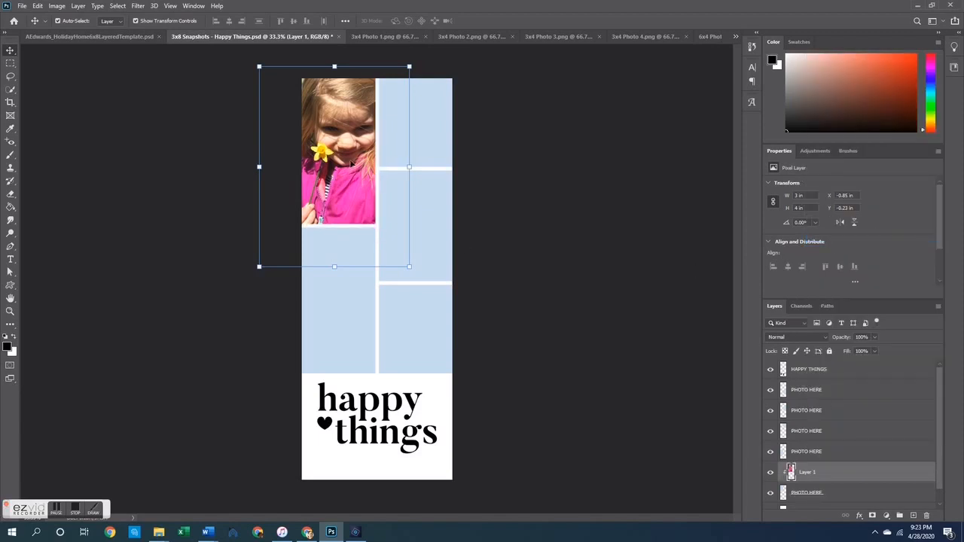
Scale the clipped upper-left photo to about 2.58 x 3.44 in, recenter the girl in its spot, and deselect it
drag(351, 164, 340, 156)
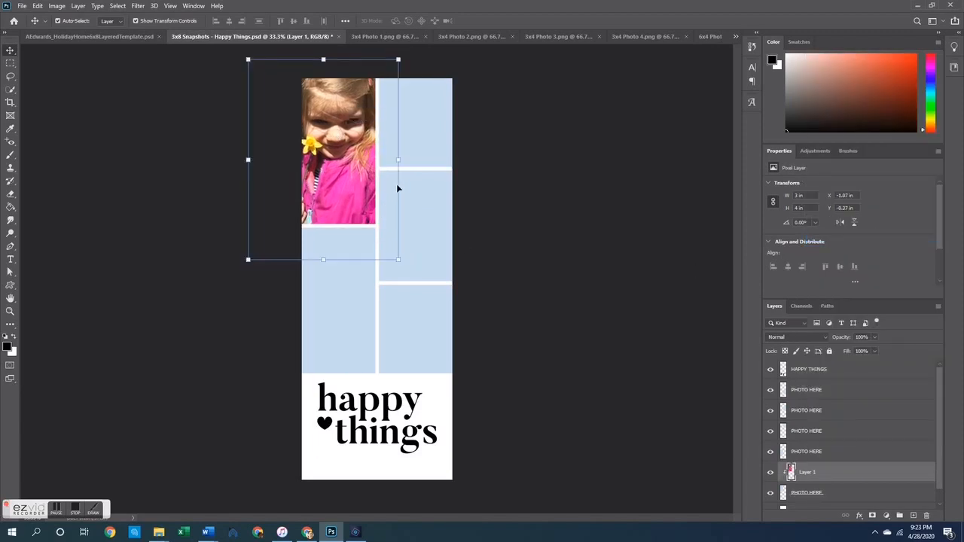
drag(399, 160, 388, 159)
mouse_move(253, 156)
mouse_down()
mouse_move(302, 157)
mouse_move(259, 150)
mouse_up()
drag(349, 151, 360, 150)
key(Return)
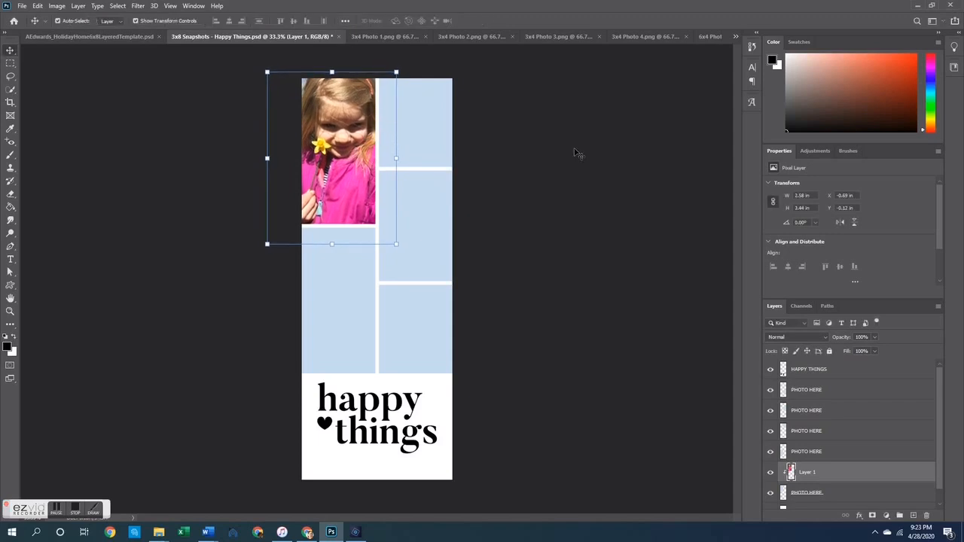
click(576, 152)
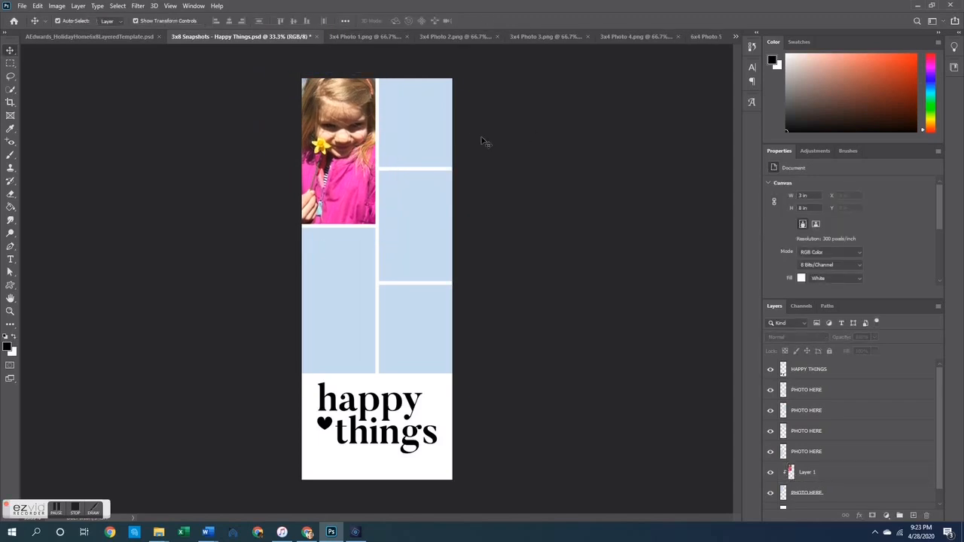
Close 3x4 Photo 1.png and copy the whole 3x4 Photo 2.png image
click(377, 36)
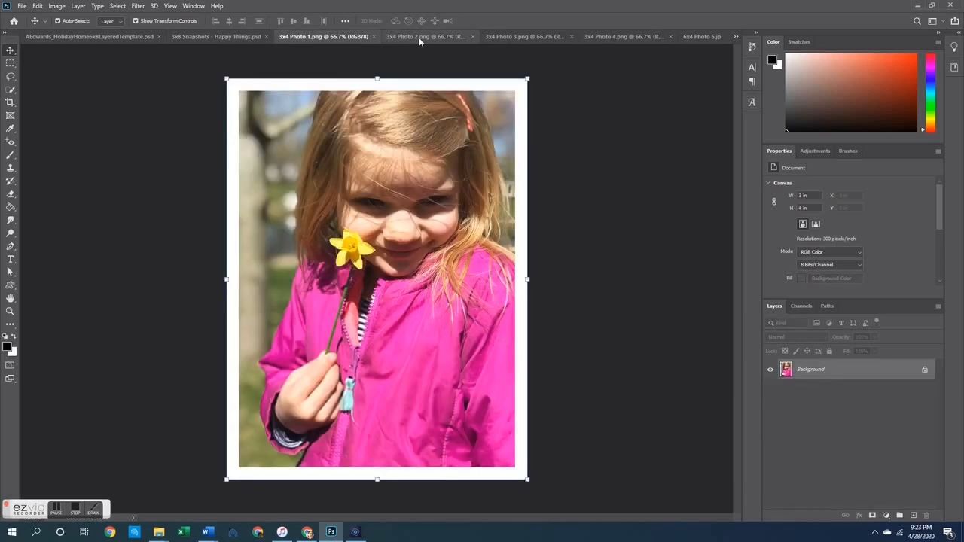
click(374, 37)
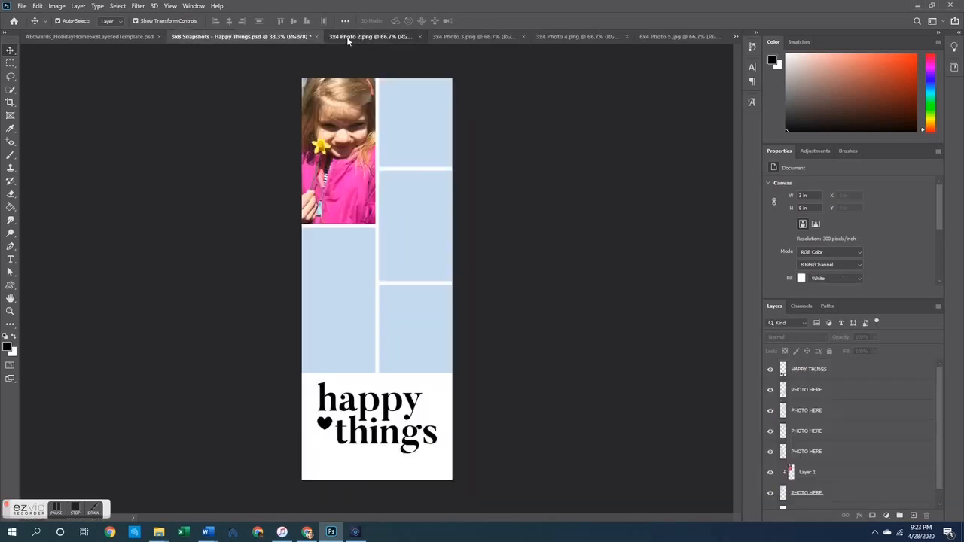
click(347, 38)
key(ctrl+a)
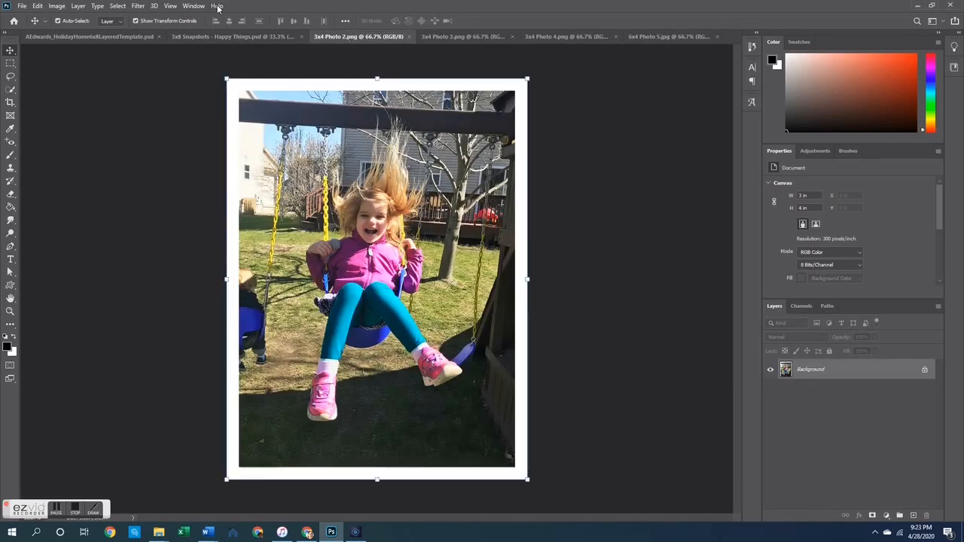
Paste the swing photo above the 3x8 Snapshots template's middle-right PHOTO HERE layer, at about X 0.77 in, Y 1.09 in, and clip it to that layer
click(238, 36)
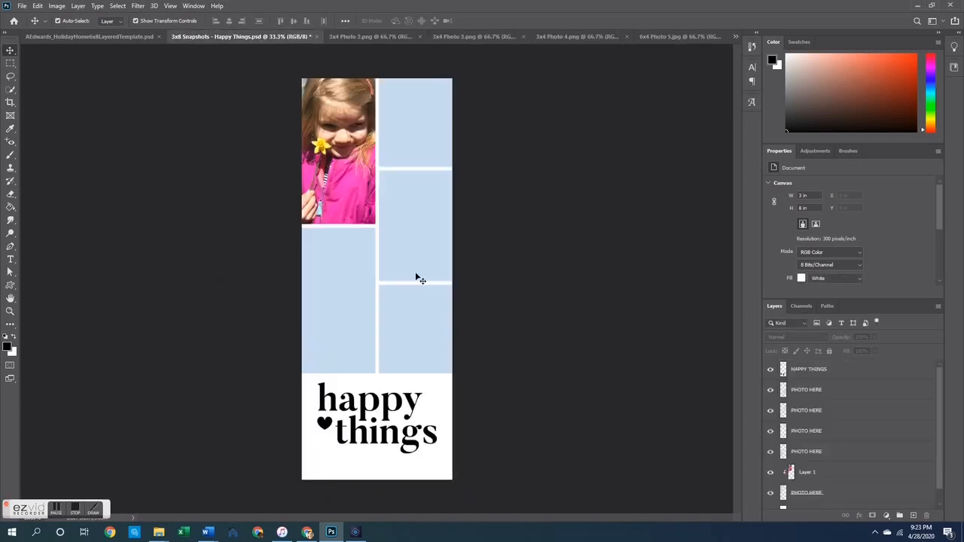
key(ctrl+v)
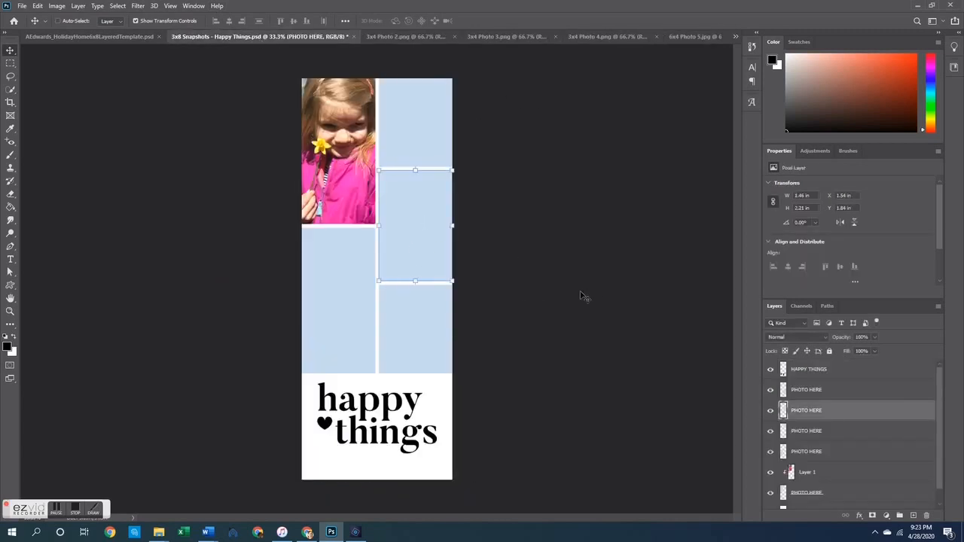
drag(409, 259, 449, 212)
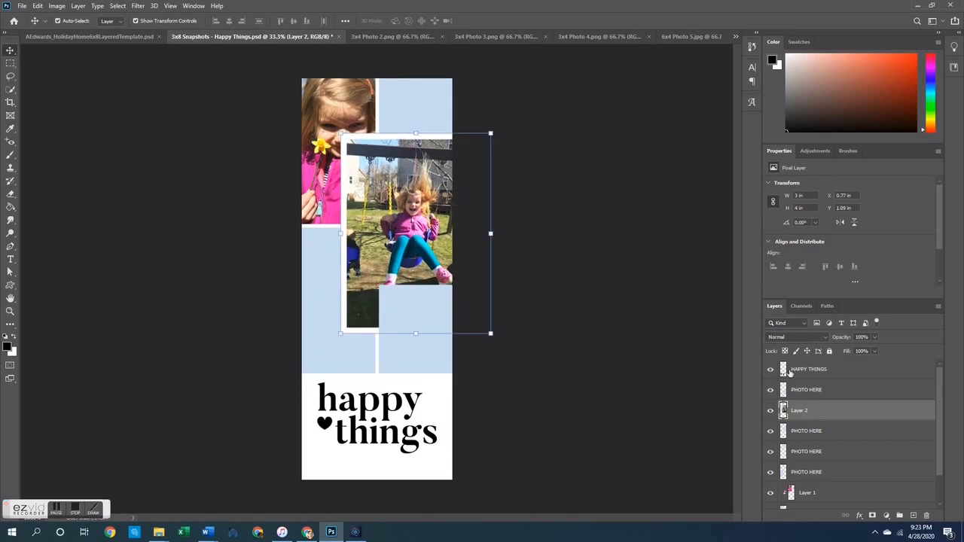
right_click(806, 418)
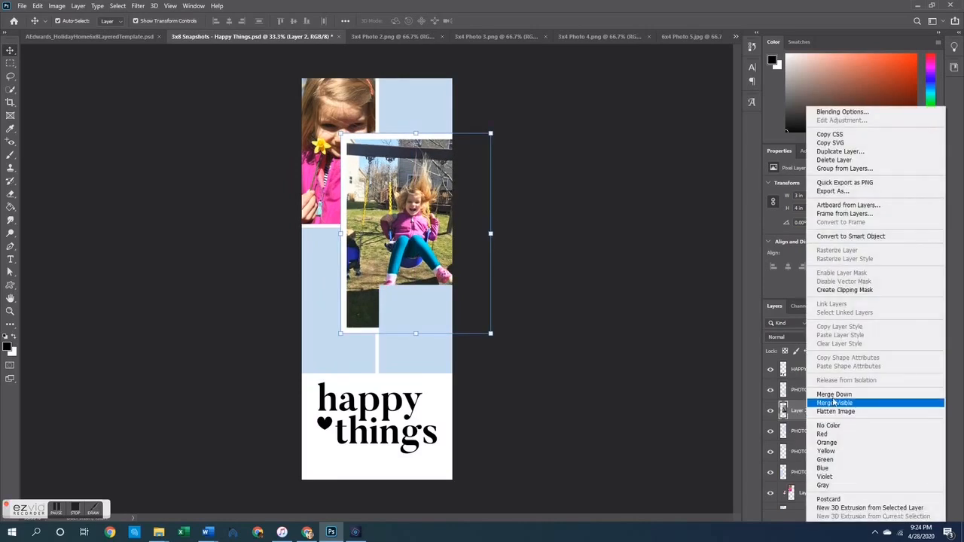
click(834, 294)
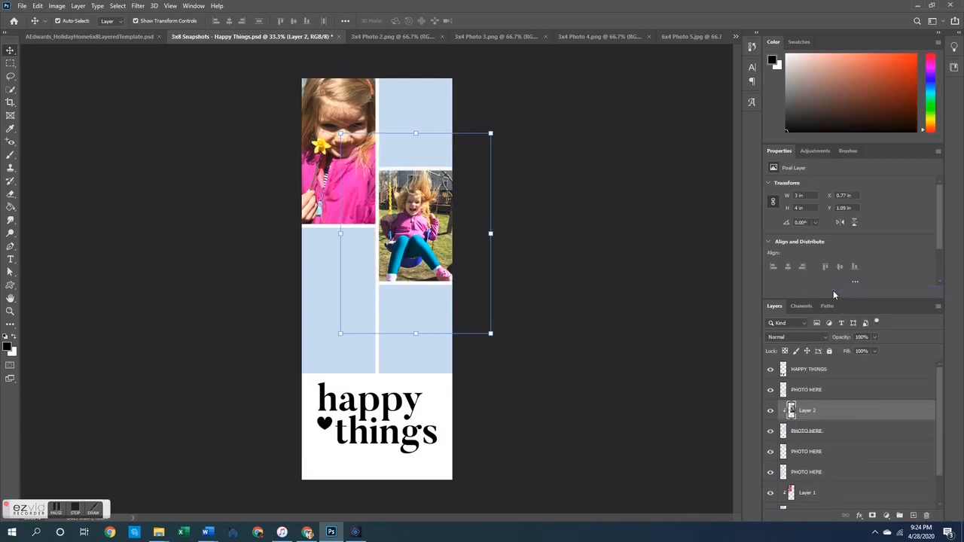
Scale the clipped swing photo to about 2.23 x 2.98 in, fit the girl within the middle-right spot, and deselect it
drag(411, 217, 434, 288)
drag(417, 324, 412, 302)
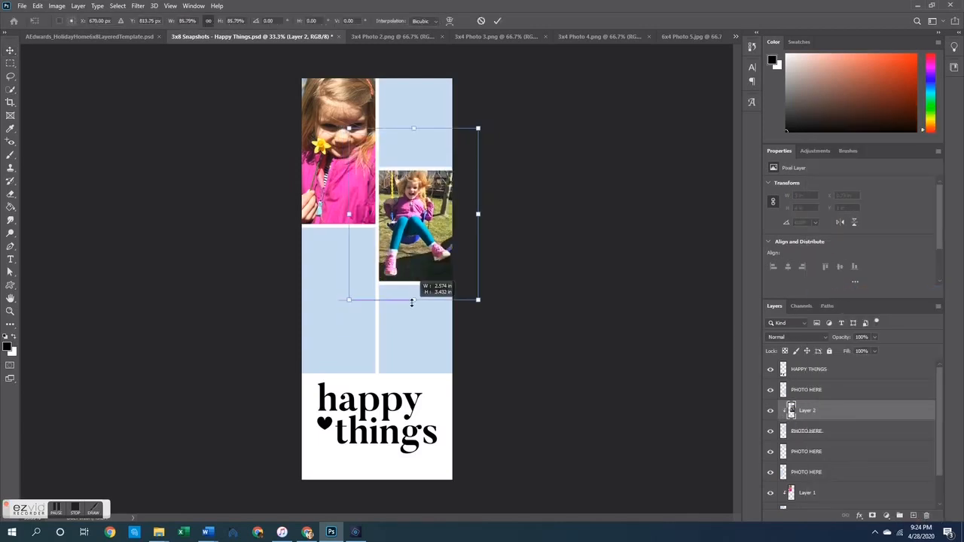
drag(413, 129, 413, 147)
key(Return)
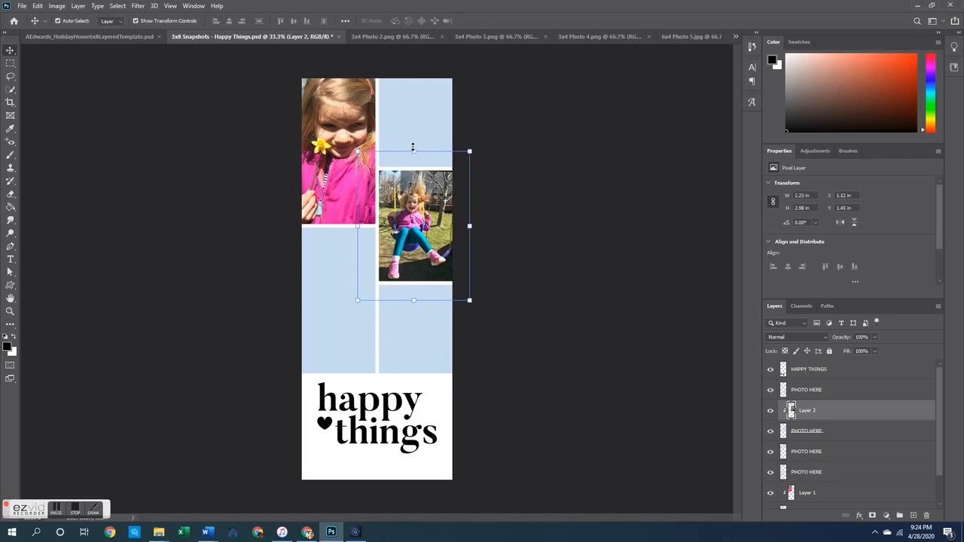
click(547, 188)
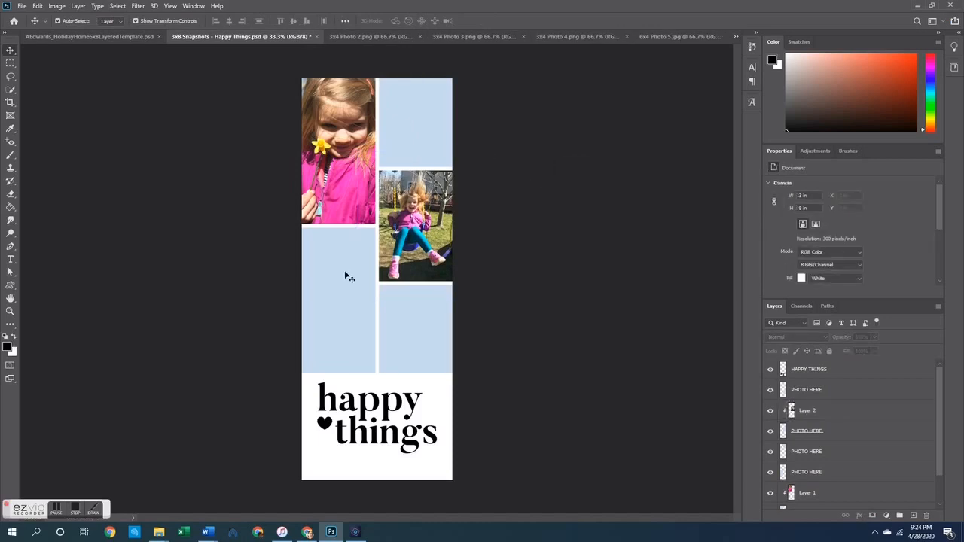
Close 3x4 Photo 2.png and copy the whole 3x4 Photo 3.png image
click(408, 38)
click(407, 35)
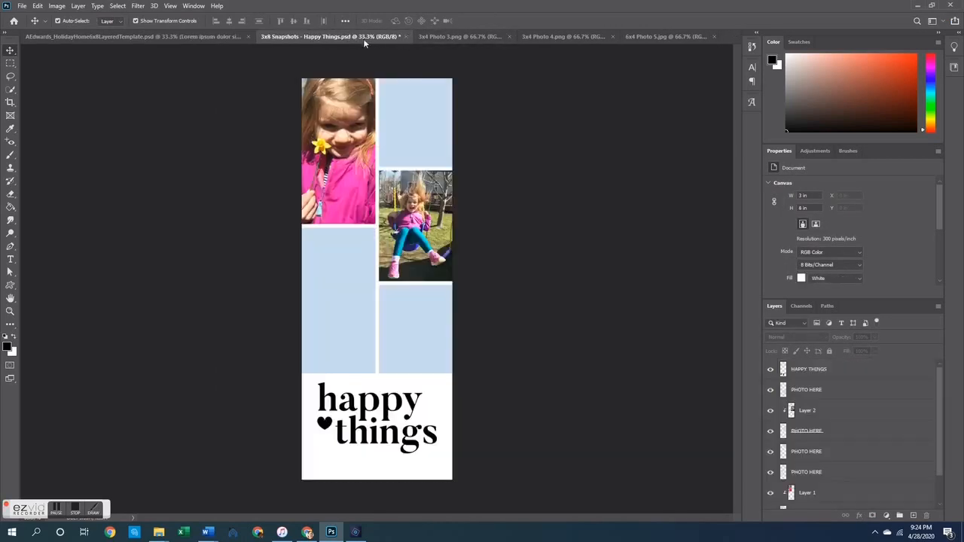
click(451, 37)
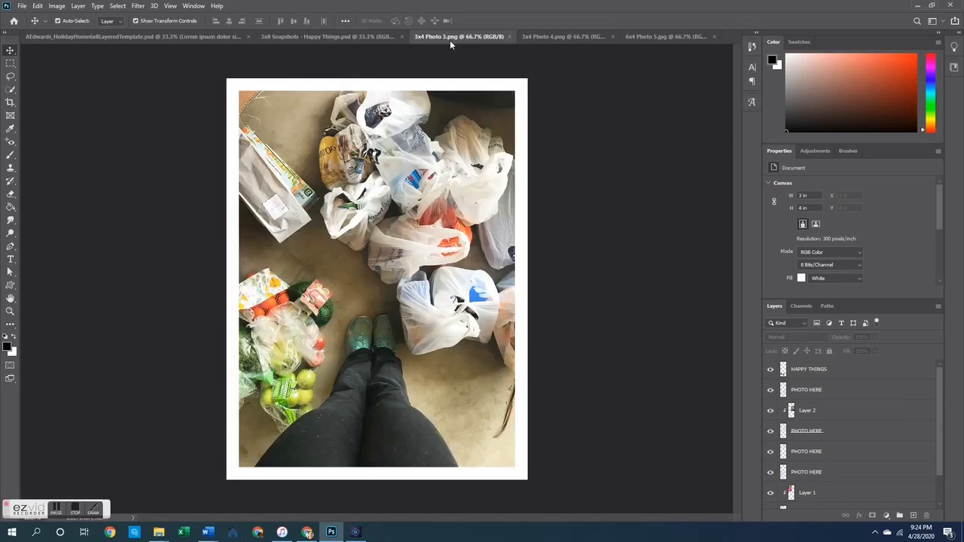
click(348, 294)
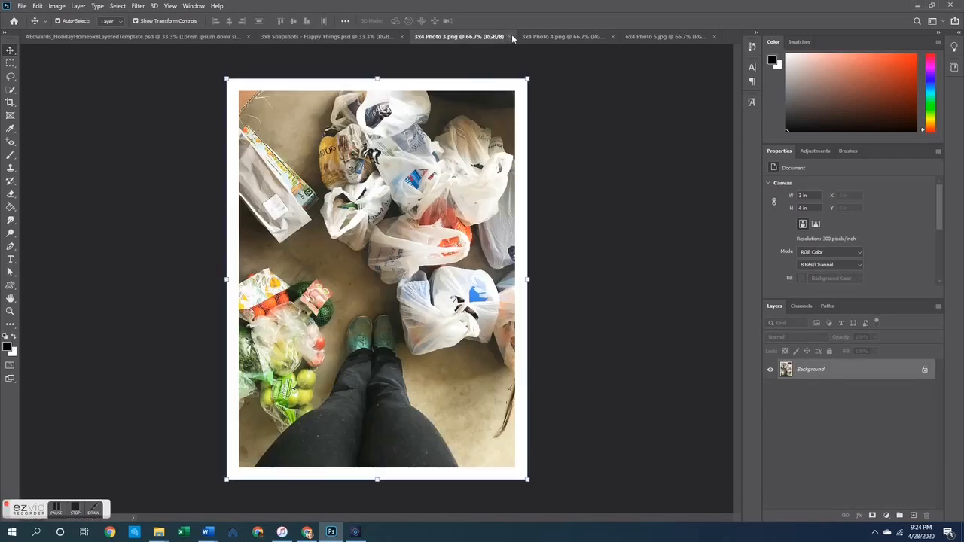
Paste the grocery photo above the template's lower-left PHOTO HERE layer, at about X -0.69 in, Y 2.43 in, and clip it to that layer
click(360, 37)
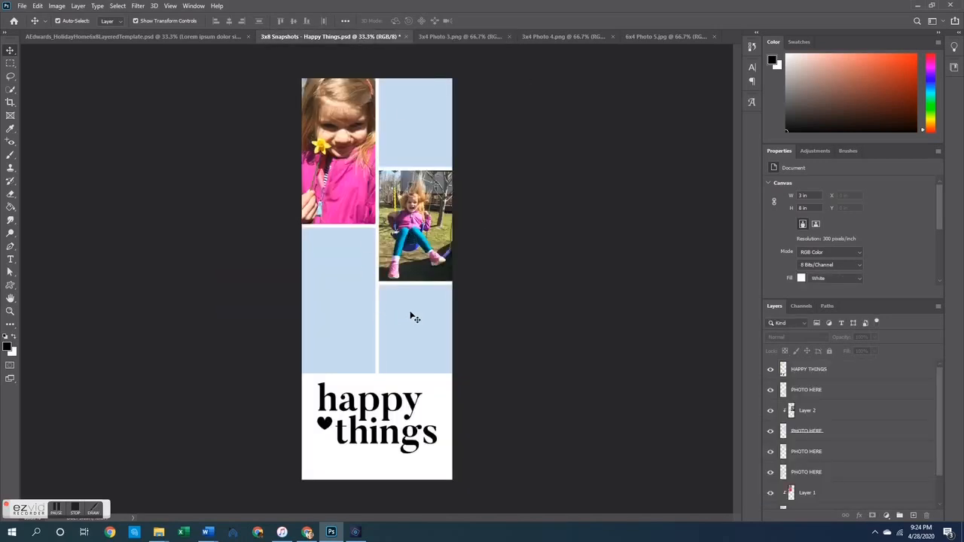
drag(422, 274, 330, 337)
right_click(807, 469)
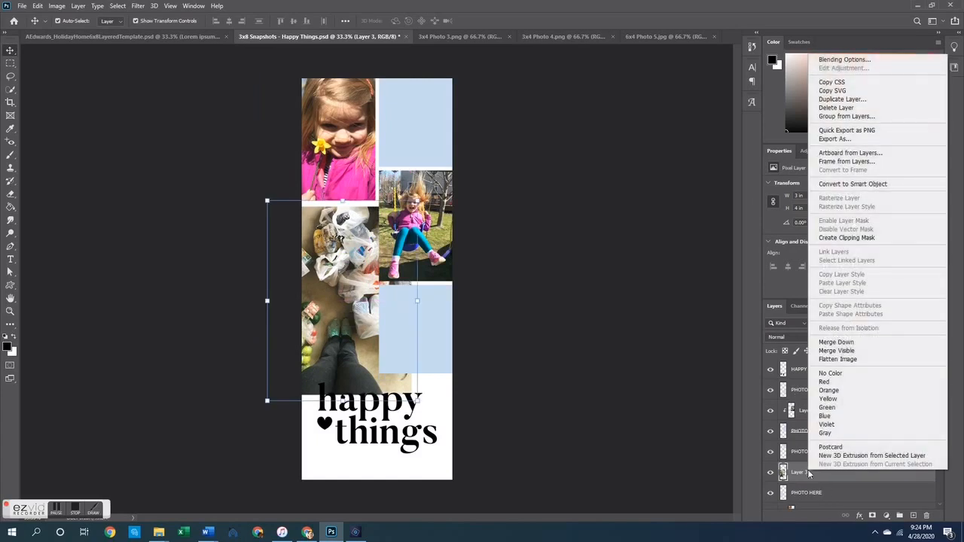
click(844, 239)
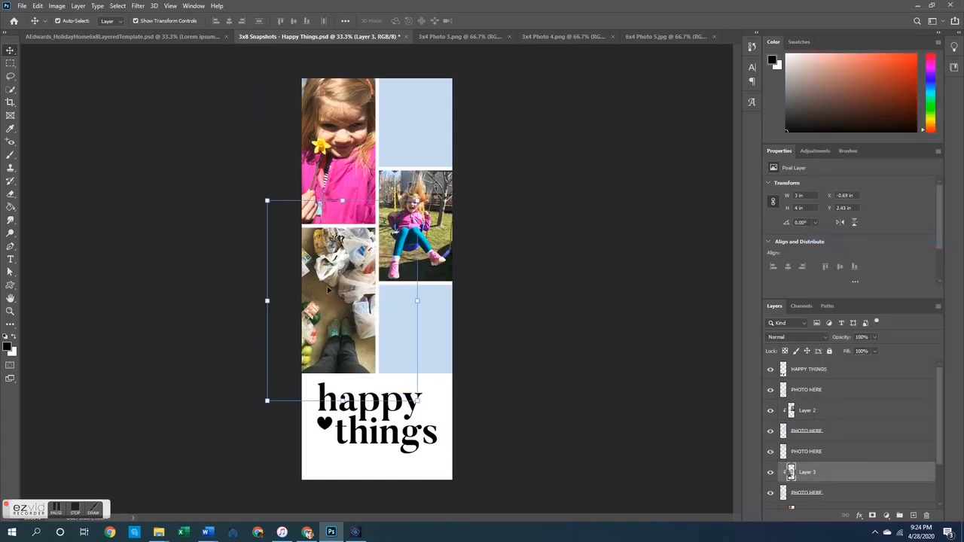
Scale down and reposition the clipped grocery photo so it still fills the lower-left spot, and deselect it
drag(330, 290, 344, 302)
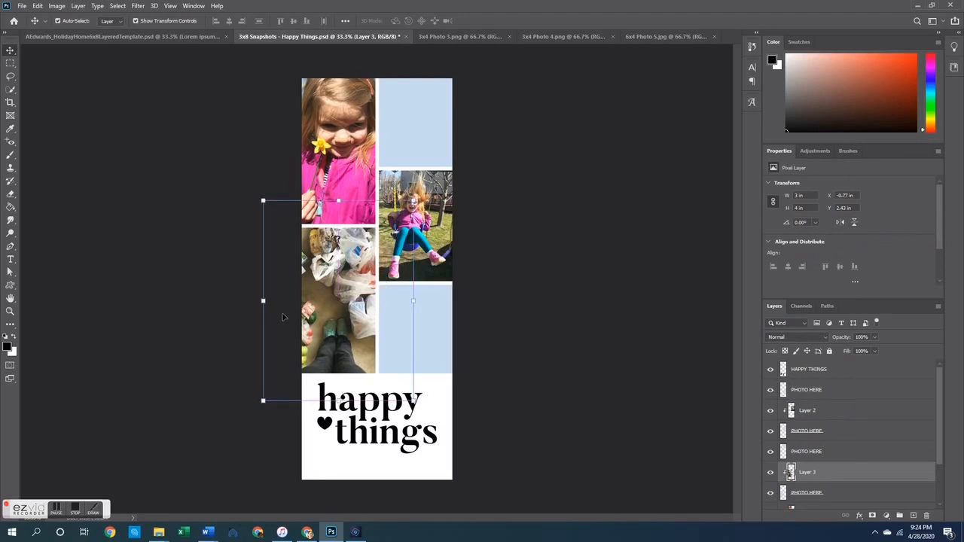
key(ctrl+t)
drag(264, 305, 277, 307)
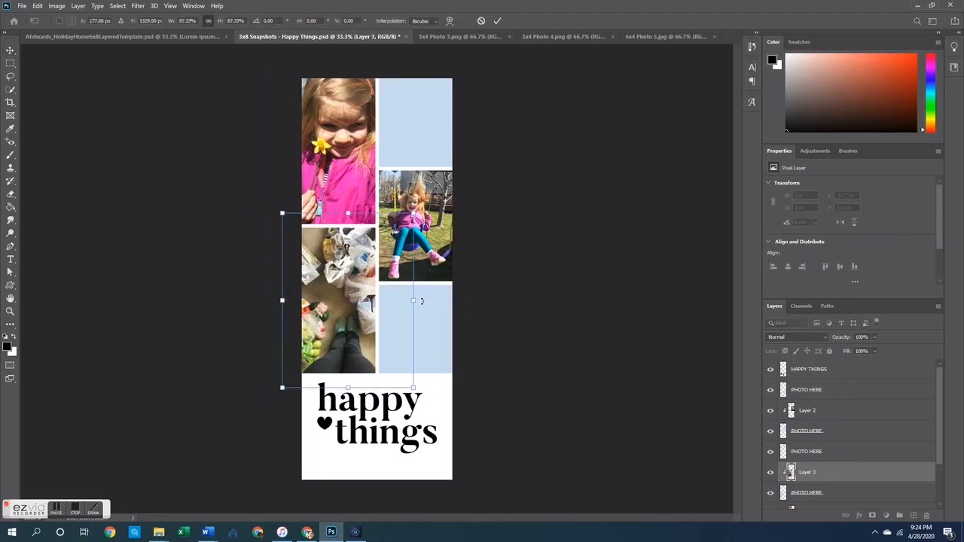
drag(409, 301, 353, 309)
key(Return)
click(597, 289)
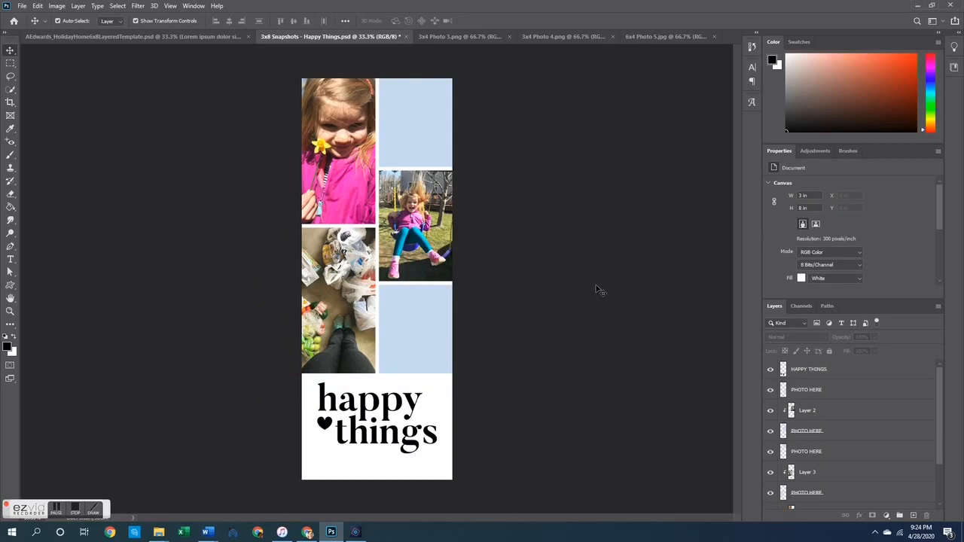
Close 3x4 Photo 3.png, then copy the whole 3x4 Photo 4.png image and close that file
click(482, 36)
click(509, 36)
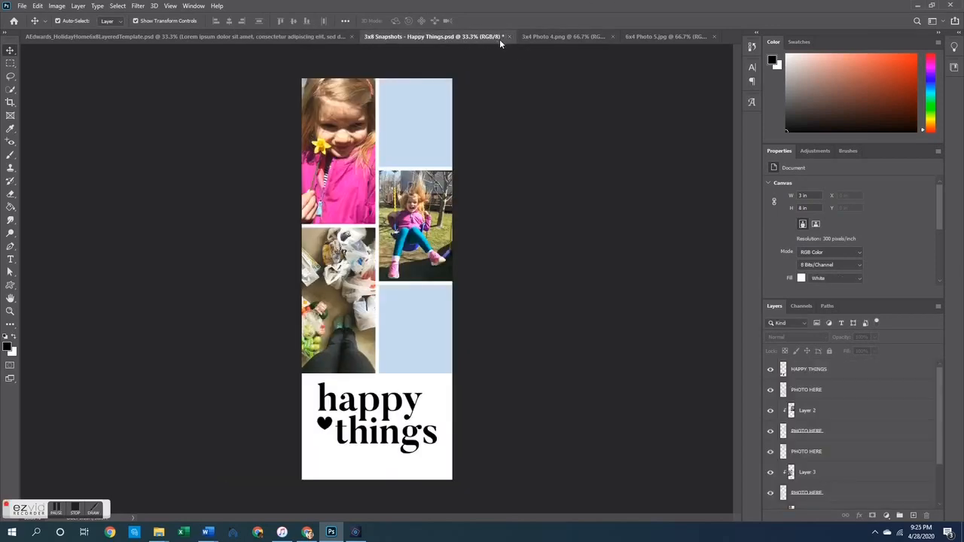
click(570, 38)
click(377, 262)
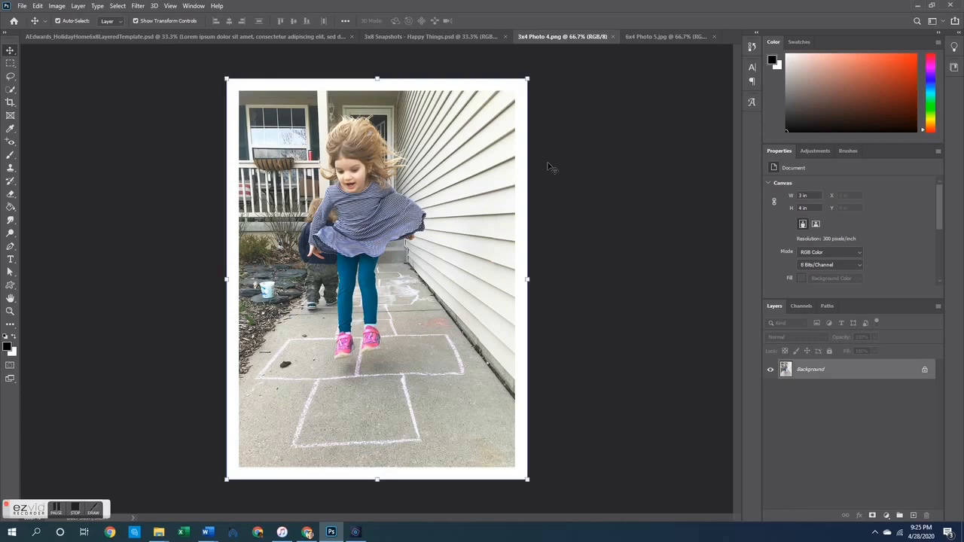
click(613, 36)
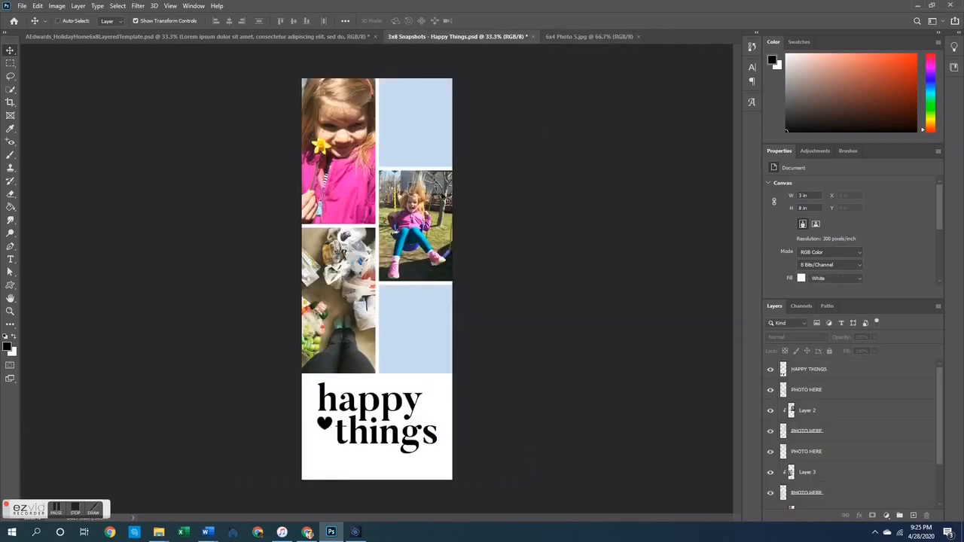
Paste the hopscotch photo above the template's lower-right PHOTO HERE layer, at about X 1.12 in, Y 3.77 in, and clip it to that layer
click(420, 320)
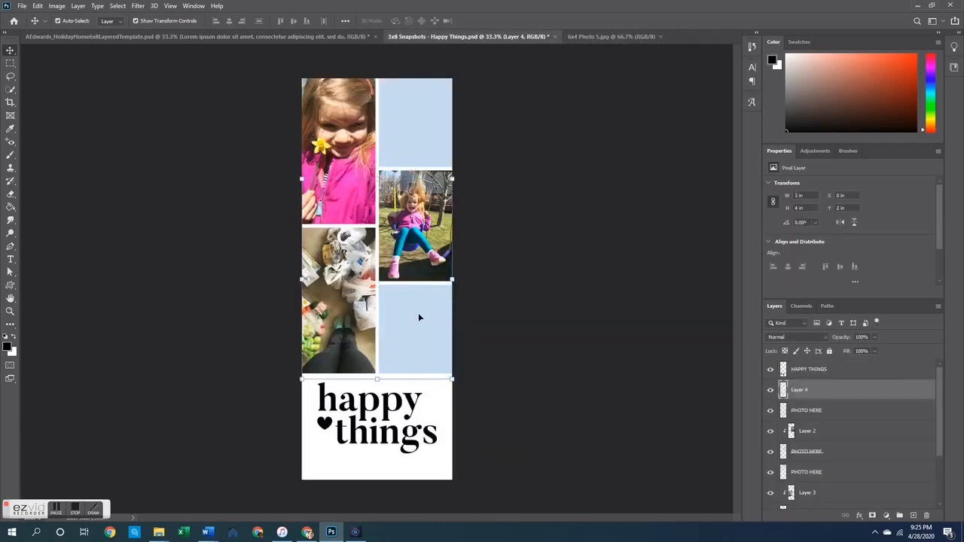
key(ctrl+v)
drag(372, 257, 427, 340)
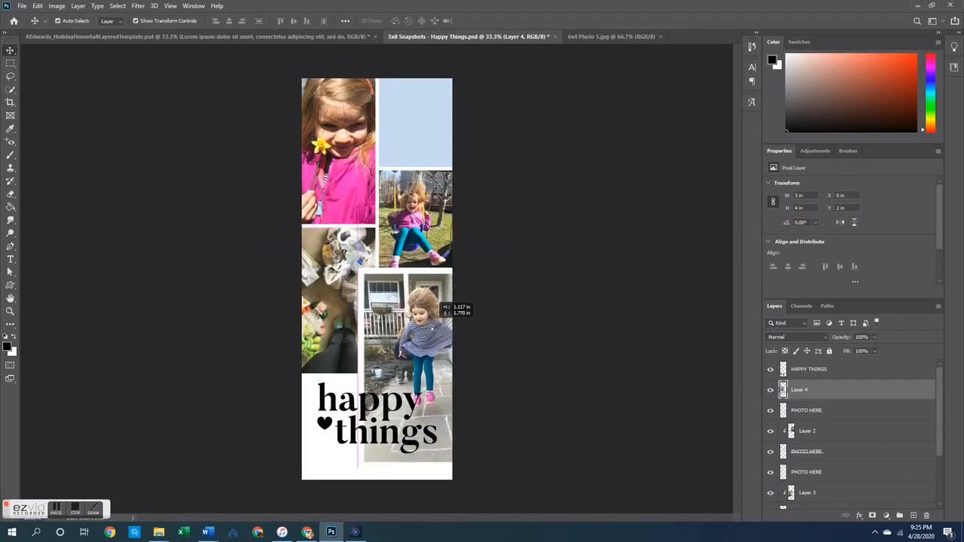
right_click(804, 392)
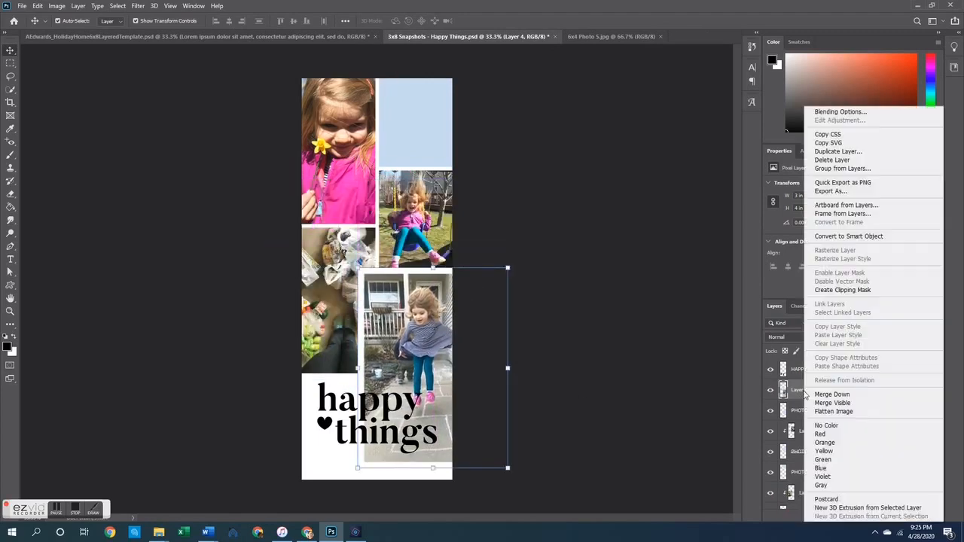
click(866, 291)
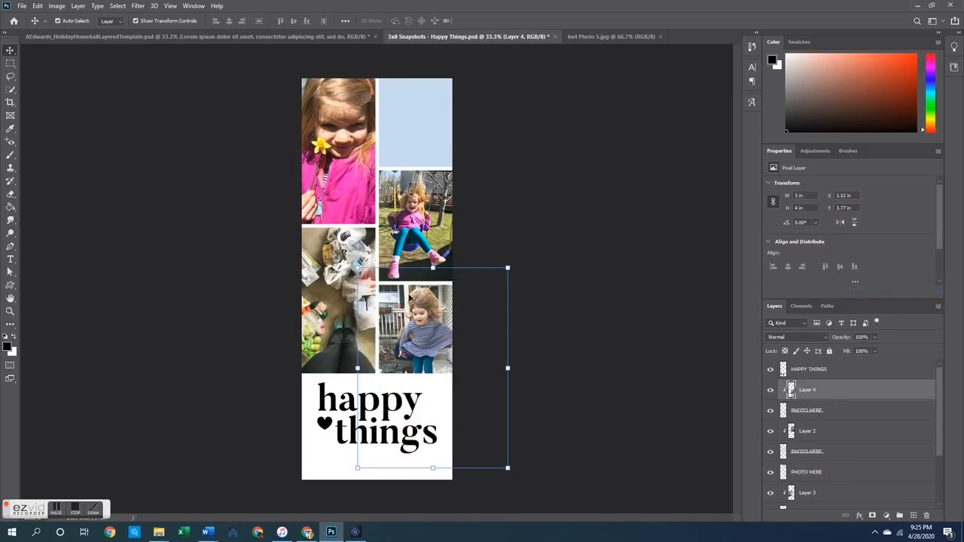
Scale the clipped hopscotch photo to 70% and reposition it to fill the lower-right spot, at about X 1.47 in, and deselect it
drag(512, 371, 429, 316)
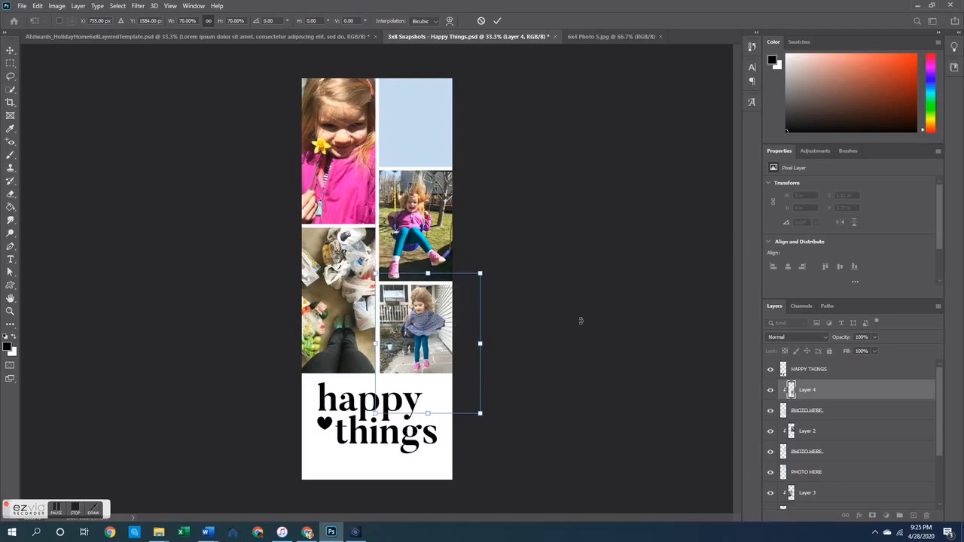
click(581, 320)
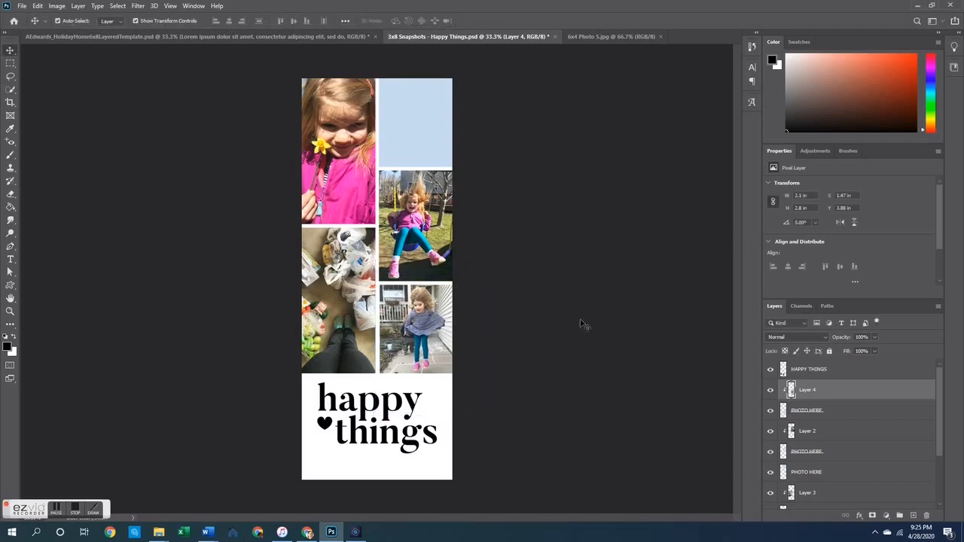
click(581, 320)
Copy the 6x4 Photo 5.jpg image, close that file, and paste the photo clipped to the template's upper-right PHOTO HERE layer
click(574, 39)
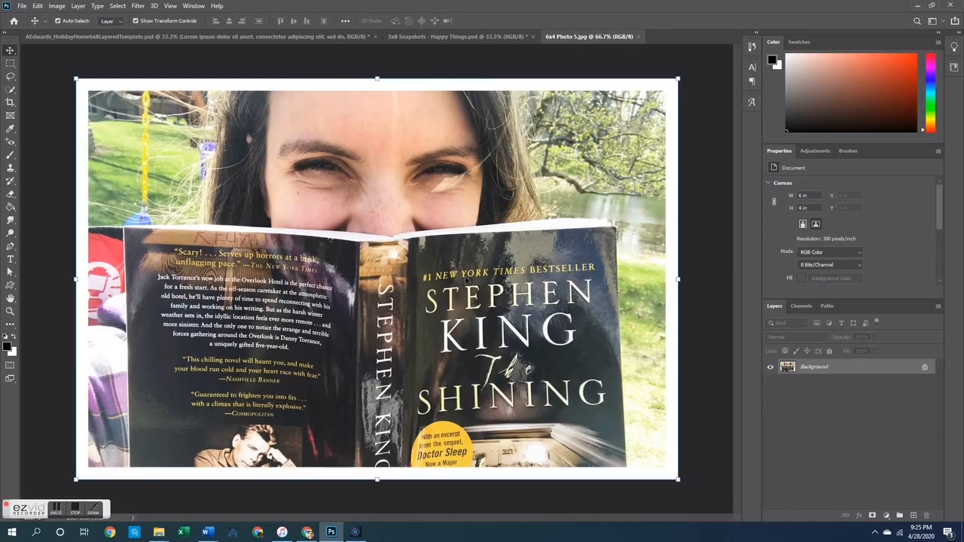
click(638, 36)
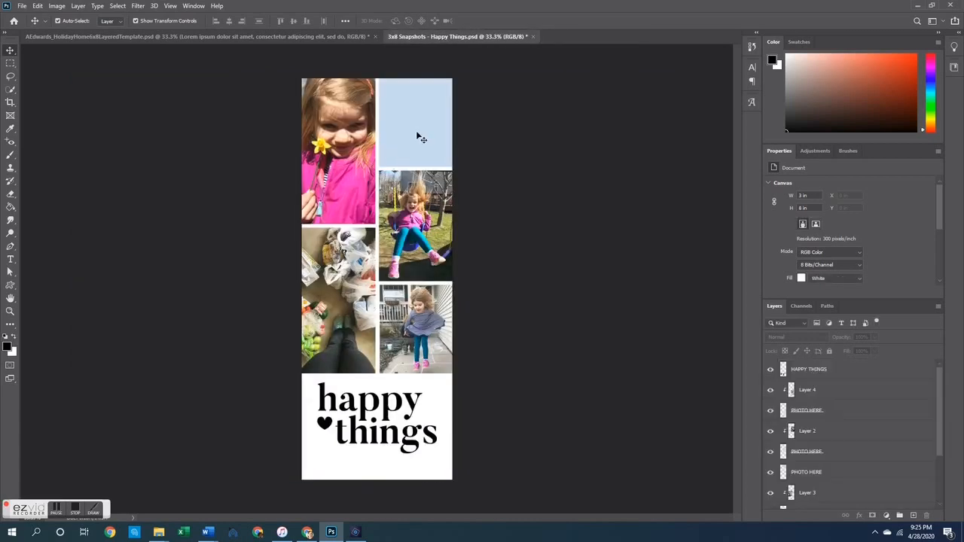
key(ctrl+v)
drag(342, 228, 319, 100)
right_click(820, 479)
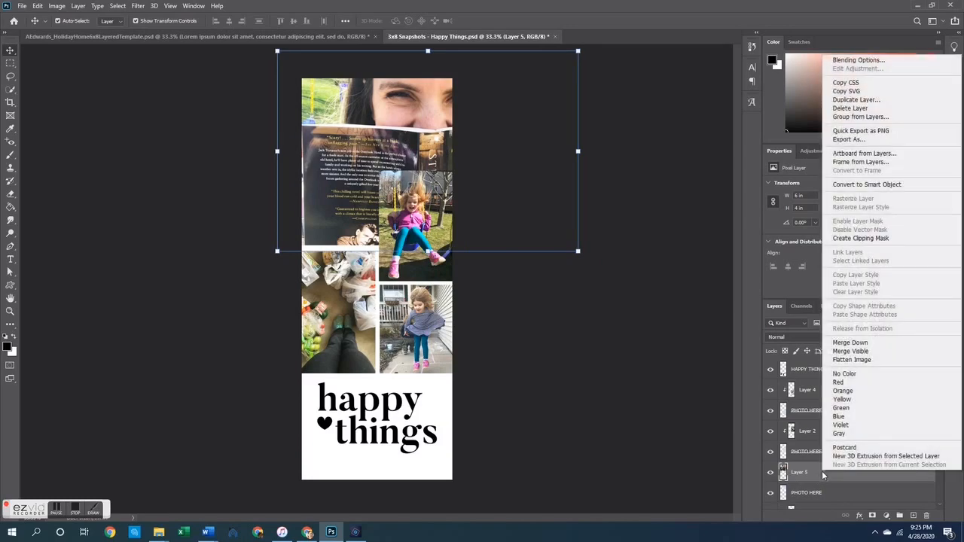
click(862, 239)
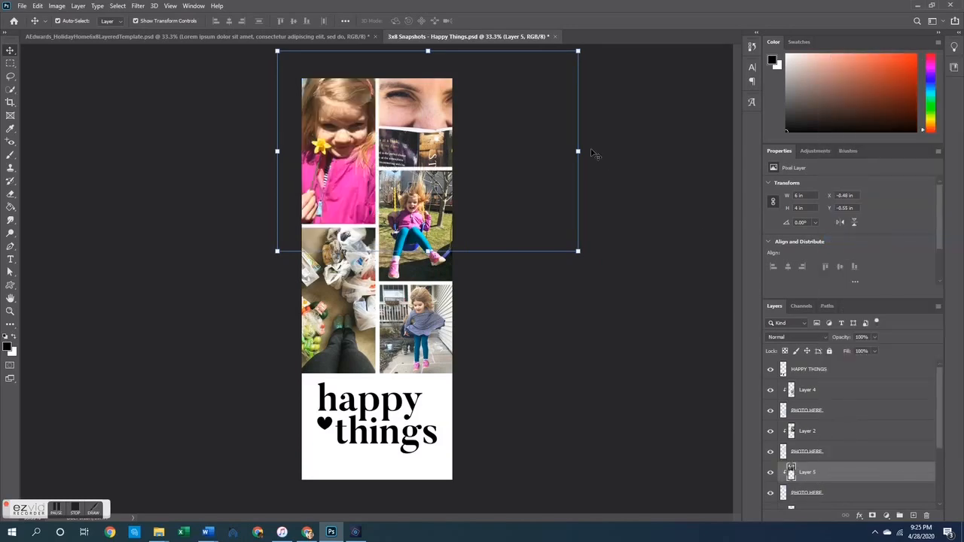
Scale down and reposition the clipped book photo so the eyes and cover title fill the upper-right spot, and deselect it
drag(578, 150, 480, 151)
drag(405, 143, 427, 129)
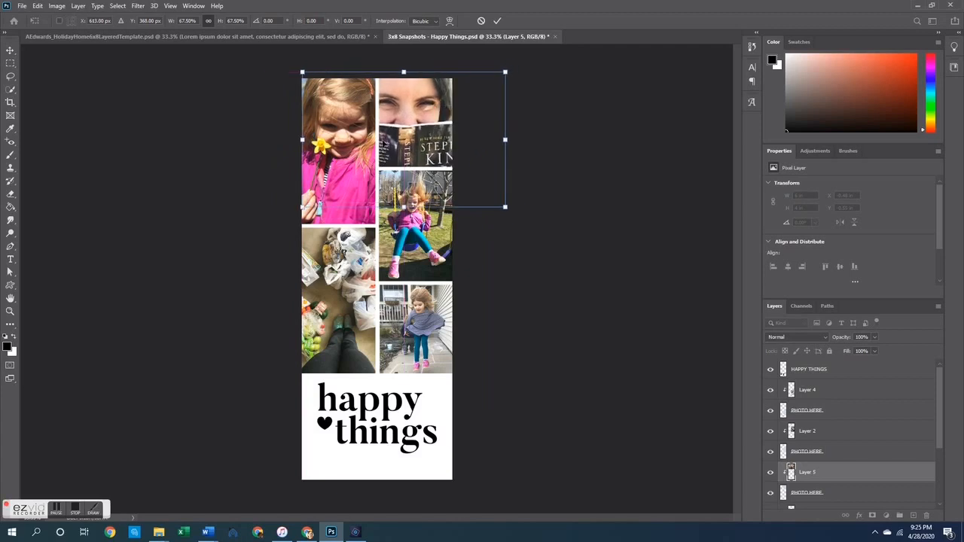
drag(302, 141, 361, 129)
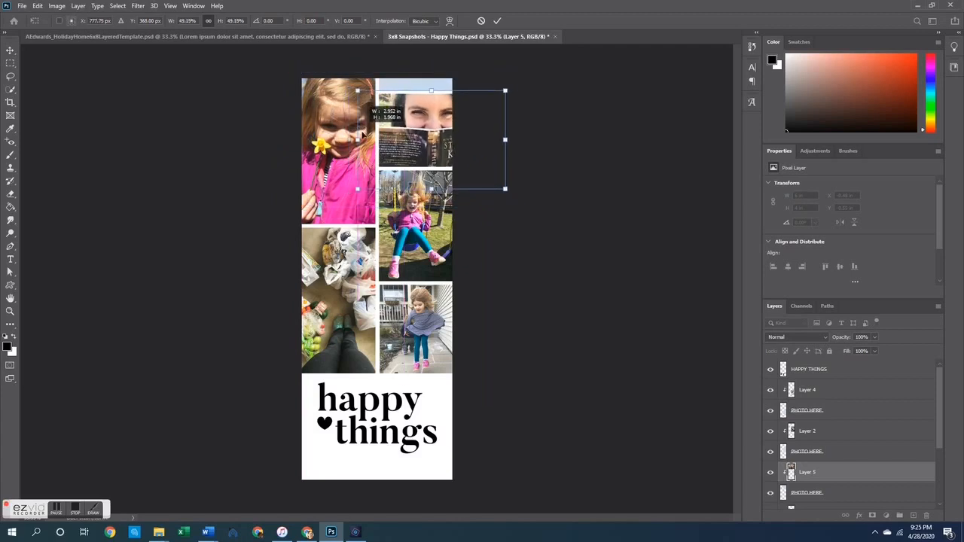
drag(428, 137, 412, 119)
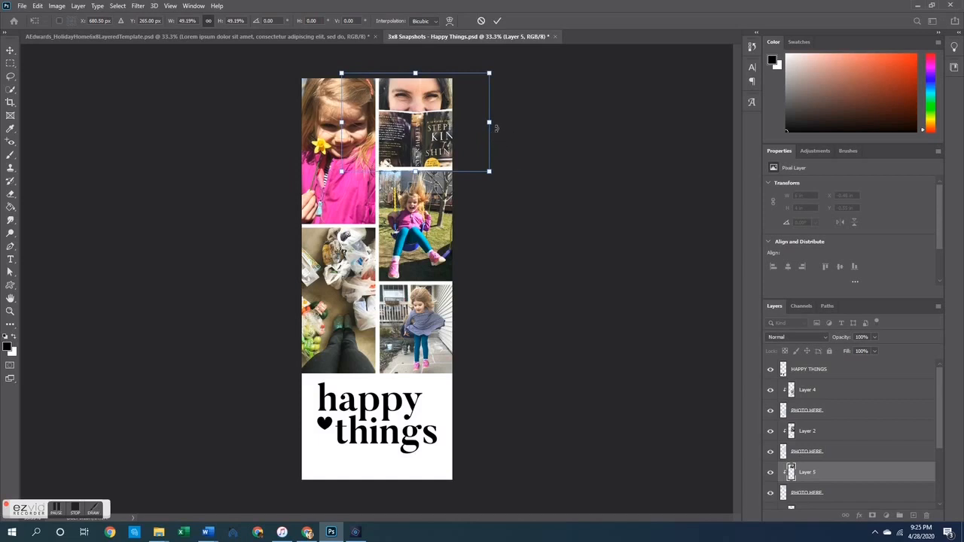
drag(489, 122, 450, 118)
drag(408, 77, 415, 72)
click(580, 125)
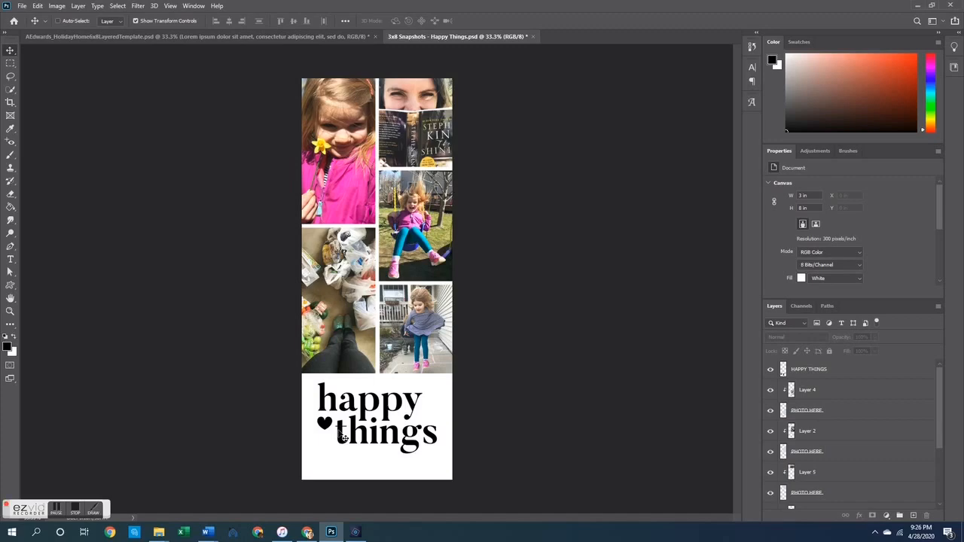
Create a new 8.5 x 11 in document at 300 ppi
key(ctrl+n)
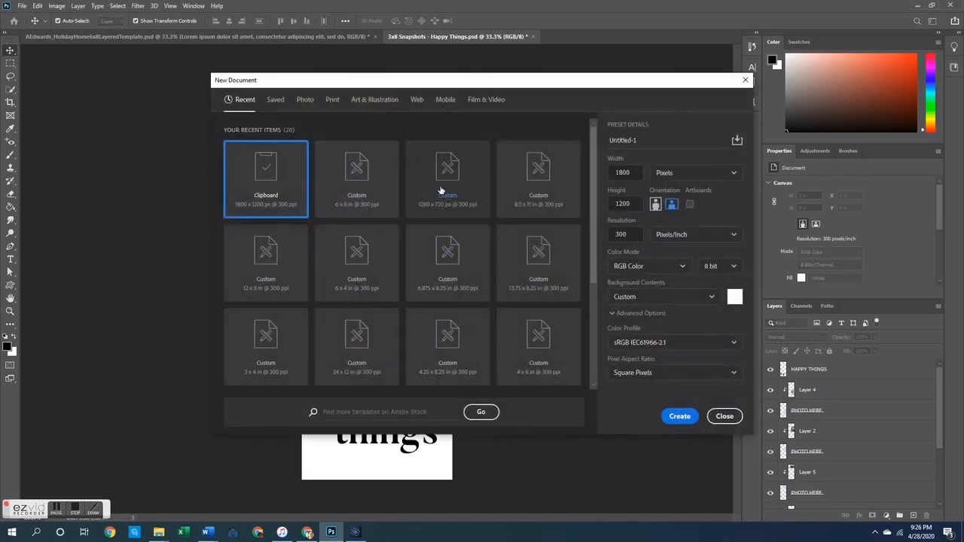
double_click(514, 198)
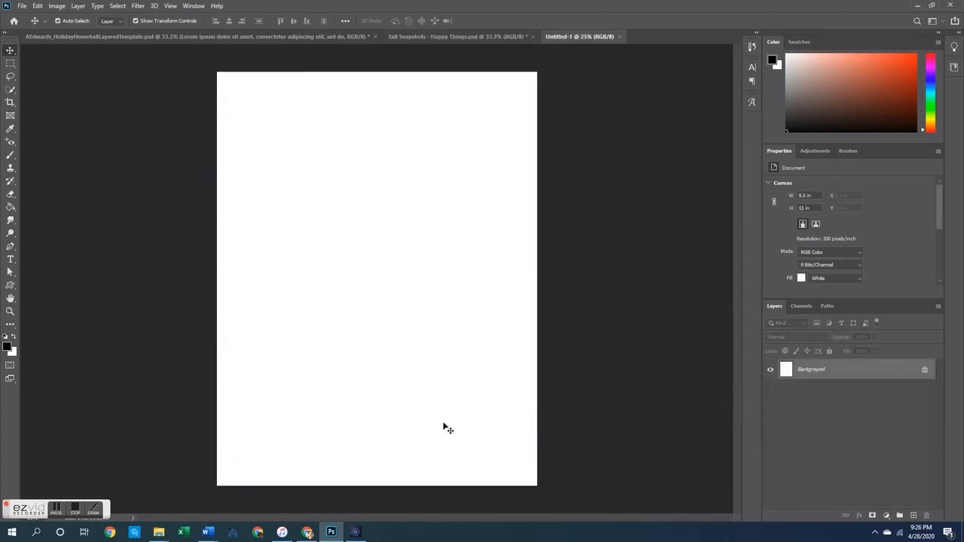
Try to copy the whole Holiday Home canvas into the new letter-size document, and undo the paste
click(282, 35)
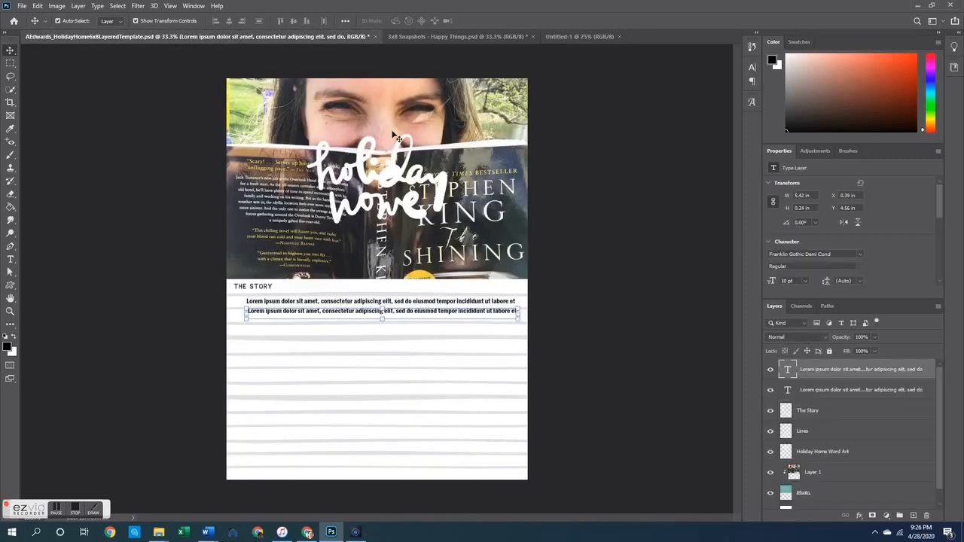
click(207, 274)
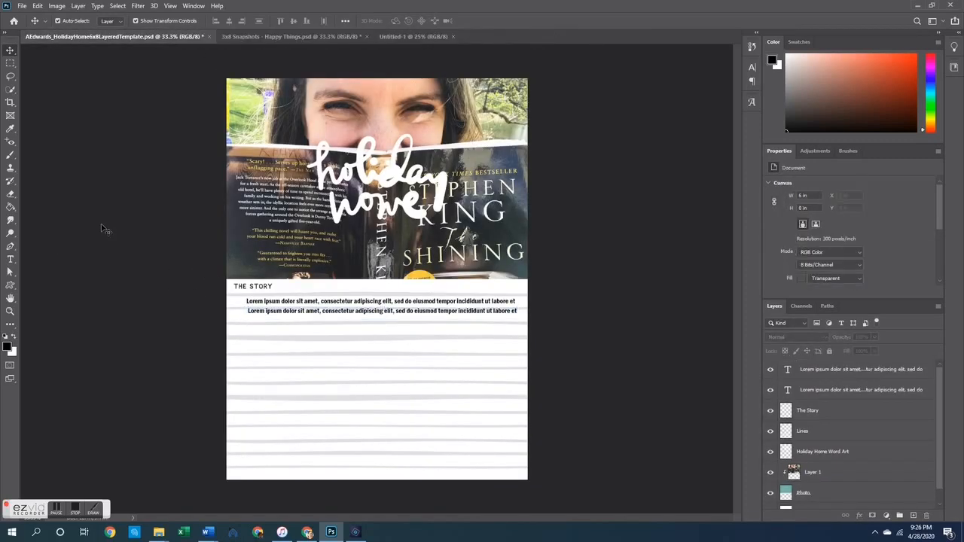
click(343, 242)
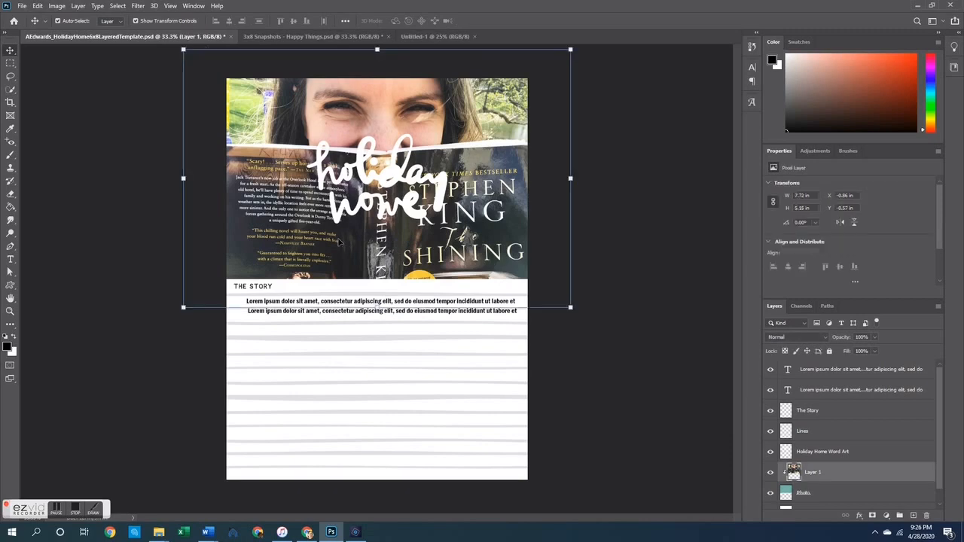
click(86, 224)
key(ctrl+a)
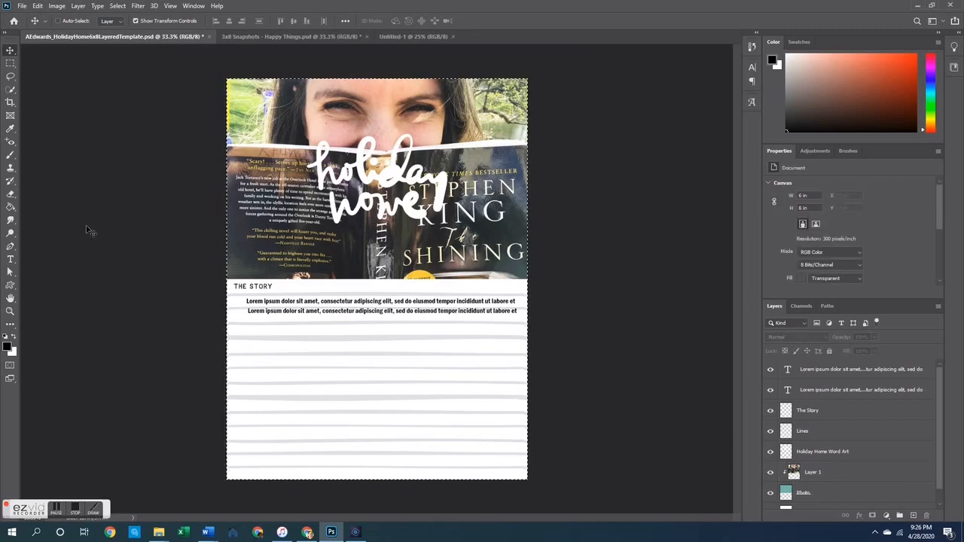
click(411, 34)
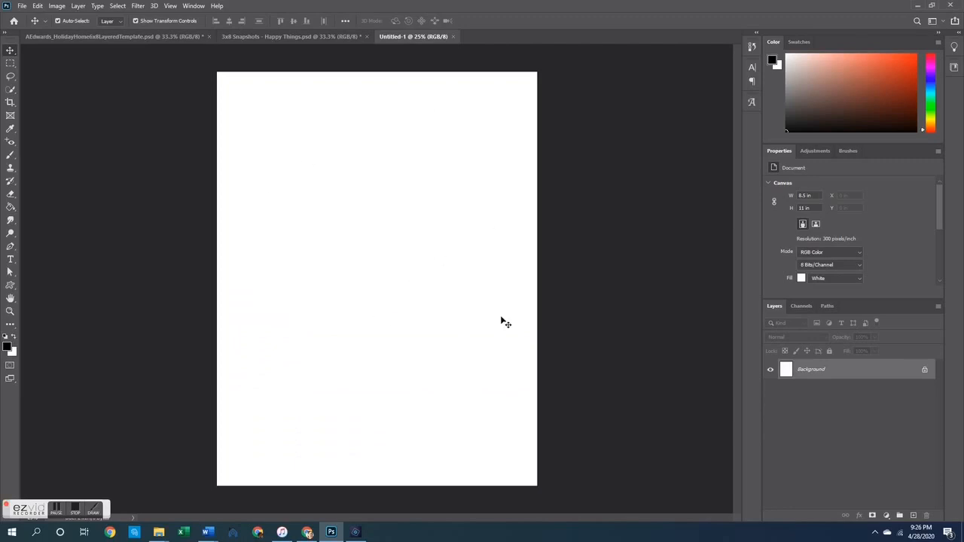
key(ctrl+v)
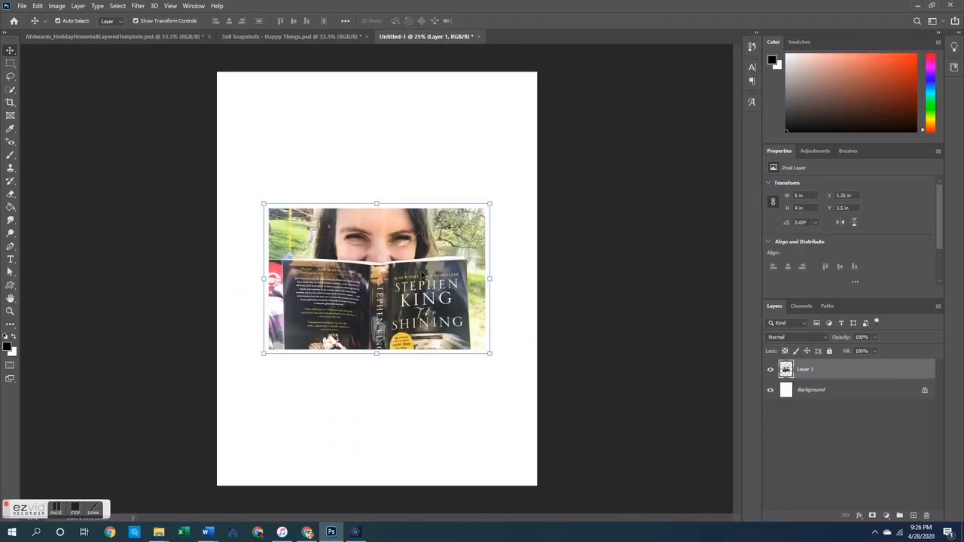
key(ctrl+z)
Merge all visible layers of the Holiday Home template into one layer
click(105, 36)
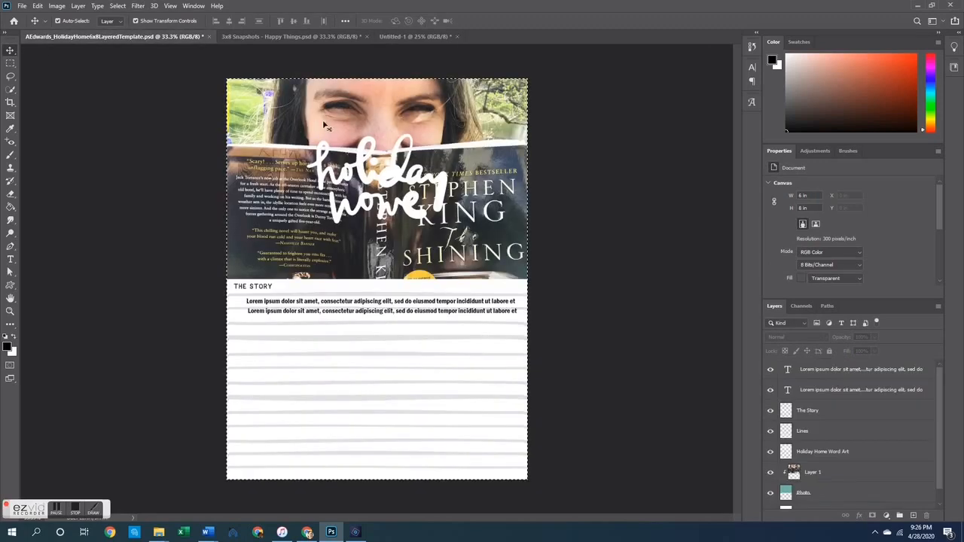
click(78, 6)
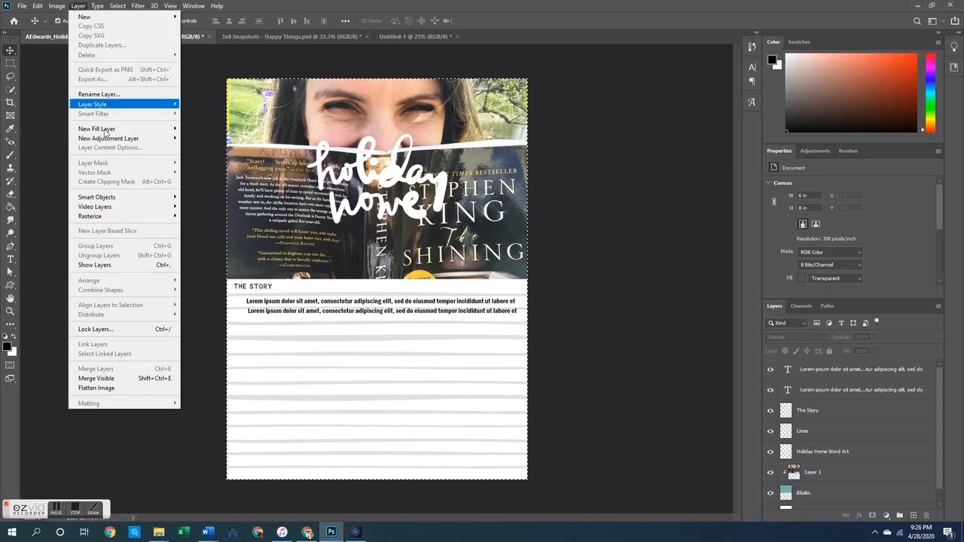
click(107, 380)
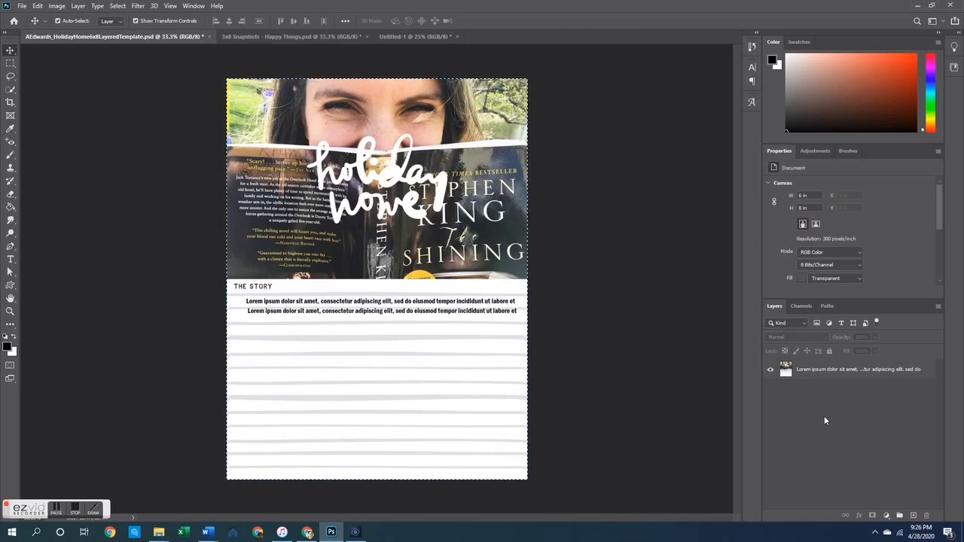
Copy the merged Holiday Home layer into Untitled-1, place it at about X 0.12 in, Y 0.14 in, and deselect it
click(817, 372)
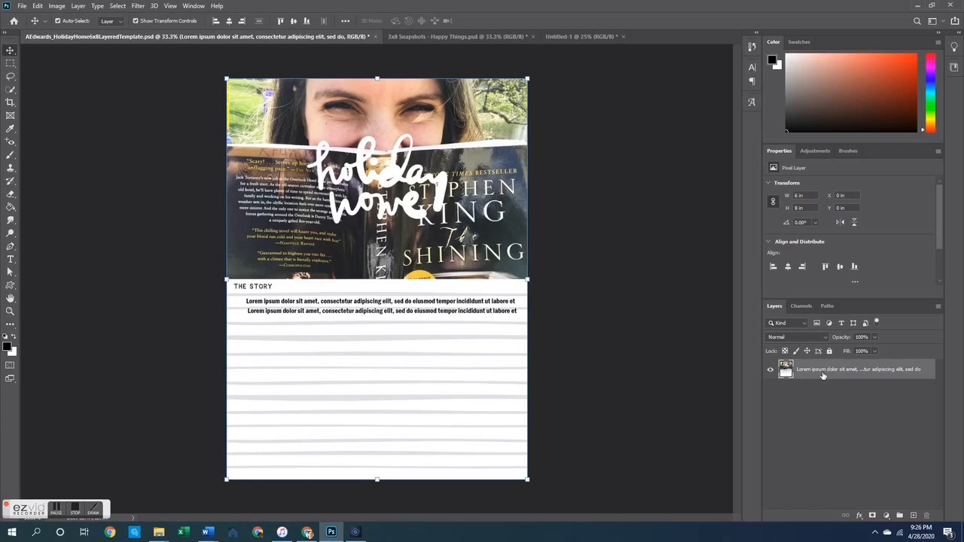
key(ctrl)
drag(566, 5, 378, 270)
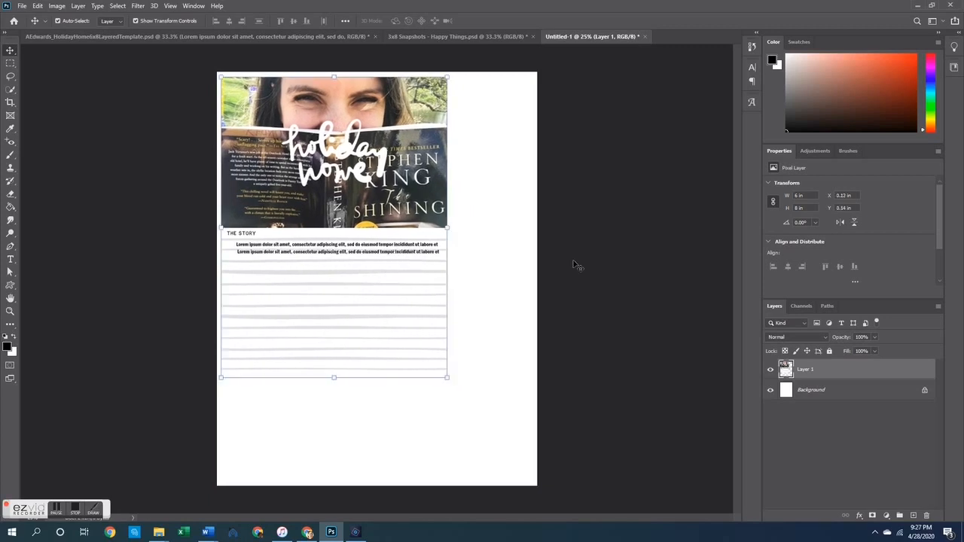
click(576, 265)
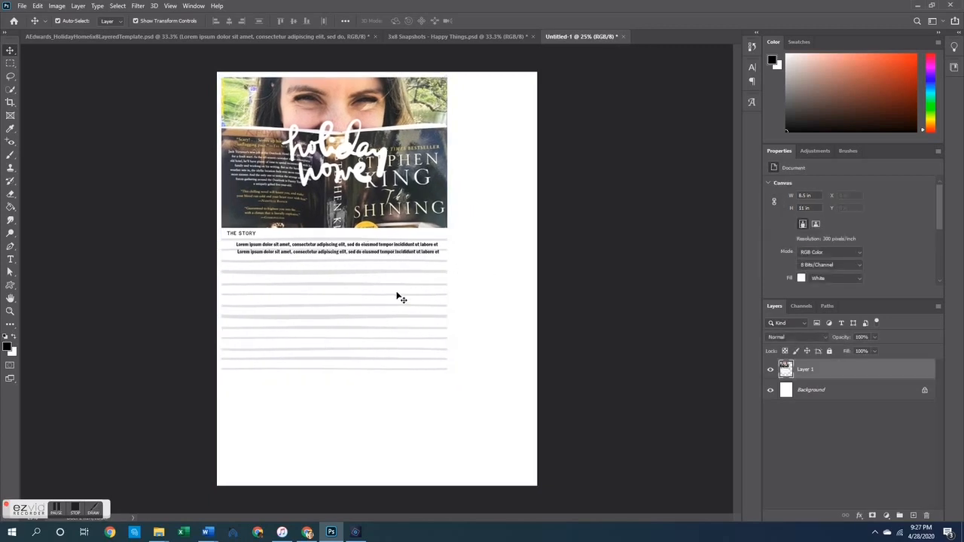
click(400, 297)
click(514, 263)
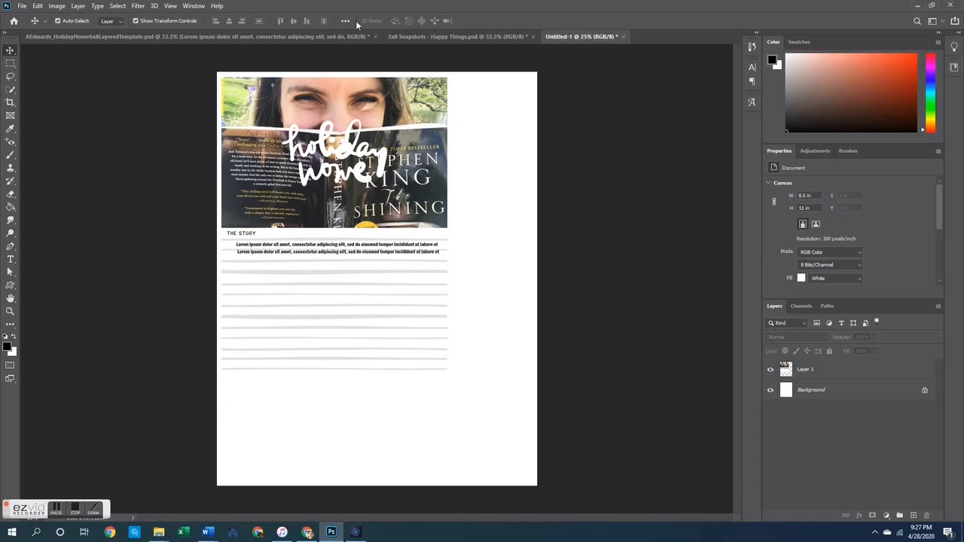
Undo the layer merge in the Holiday Home template and select all its layers, from the first text layer down to Background
click(229, 36)
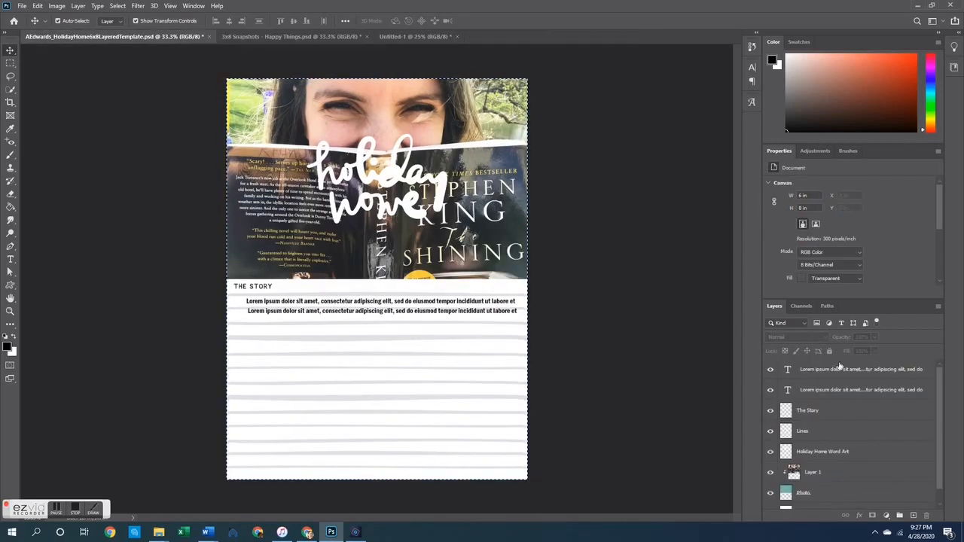
click(821, 372)
scroll(828, 407, down, 1)
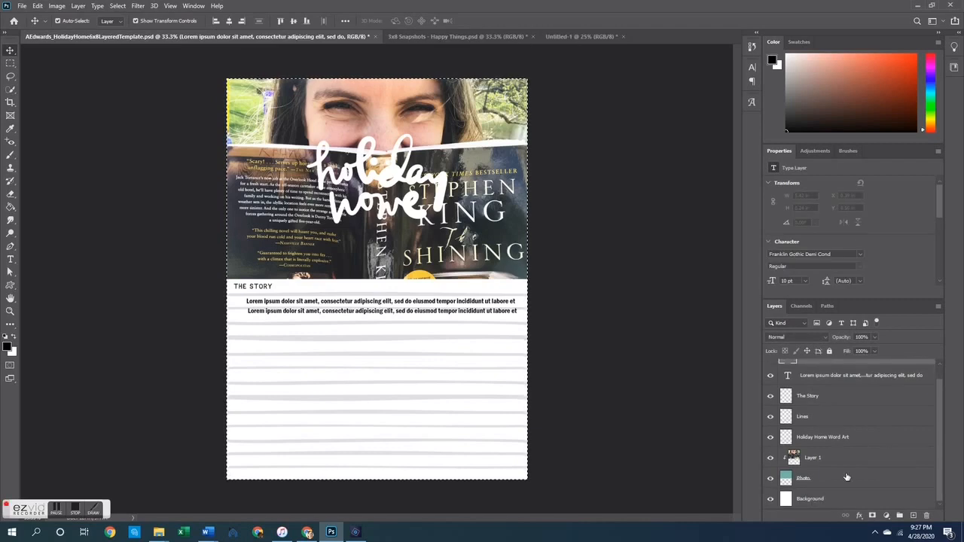
shift+click(813, 498)
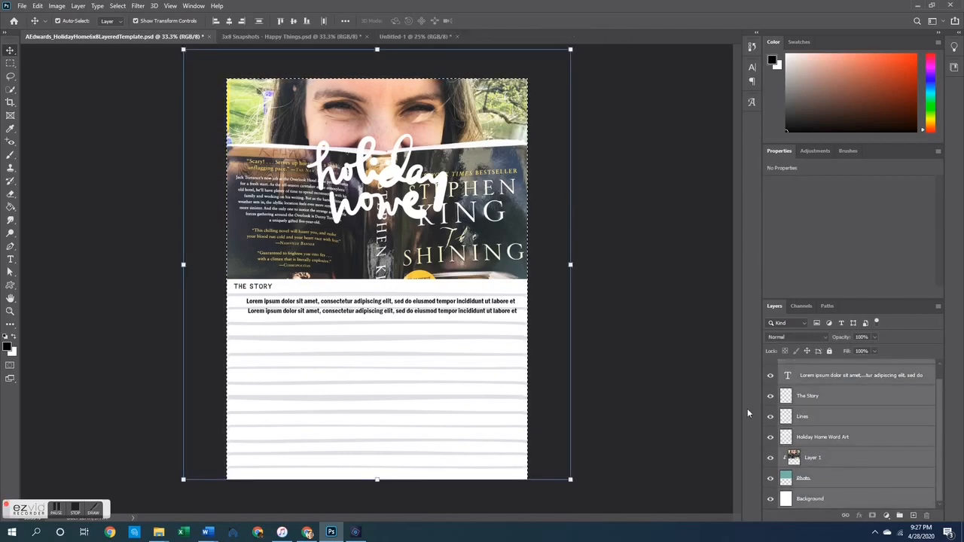
Paste a merged copy of the Holiday Home layers into Untitled-1 and move it to about X 0.28 in, Y 0.19 in
drag(747, 413, 465, 263)
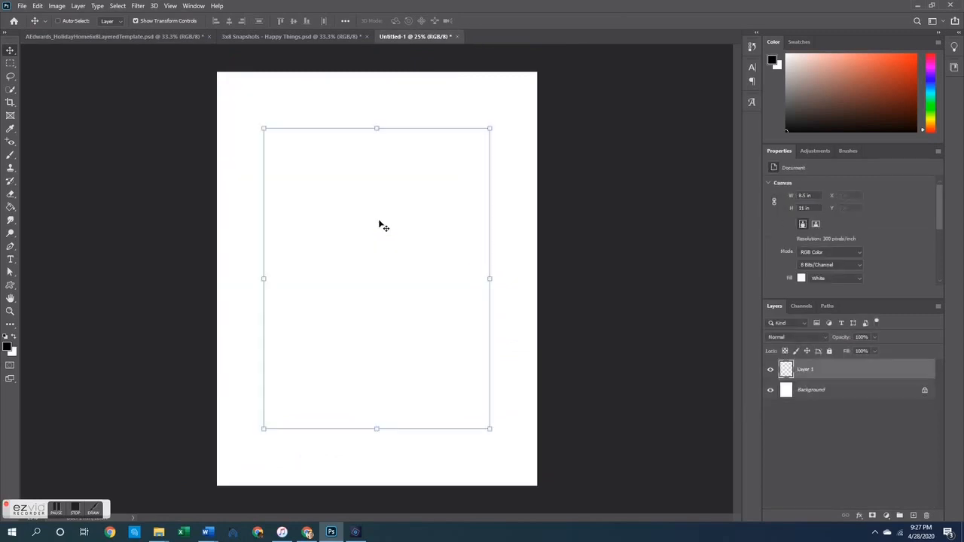
drag(424, 269, 388, 220)
drag(390, 185, 390, 185)
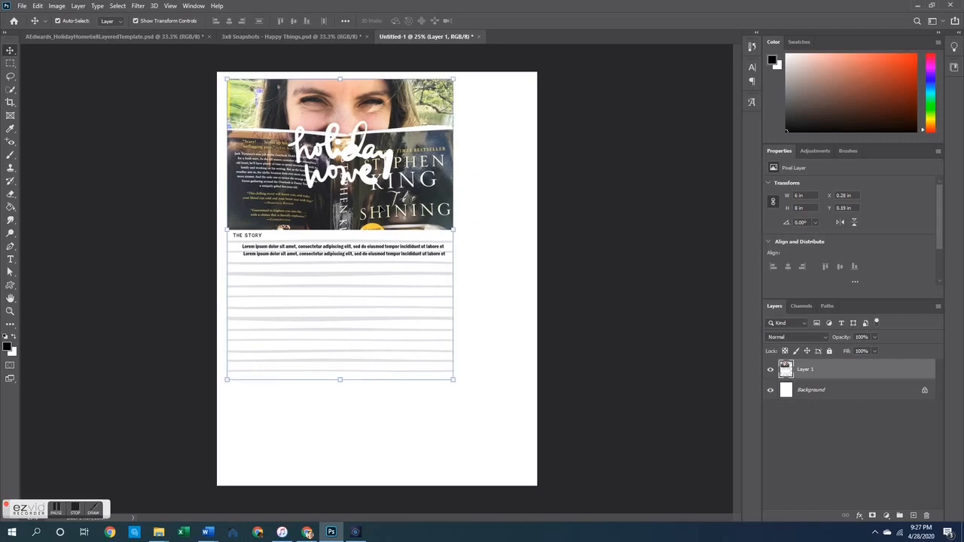
Delete the pasted Holiday Home page from Untitled-1
click(512, 276)
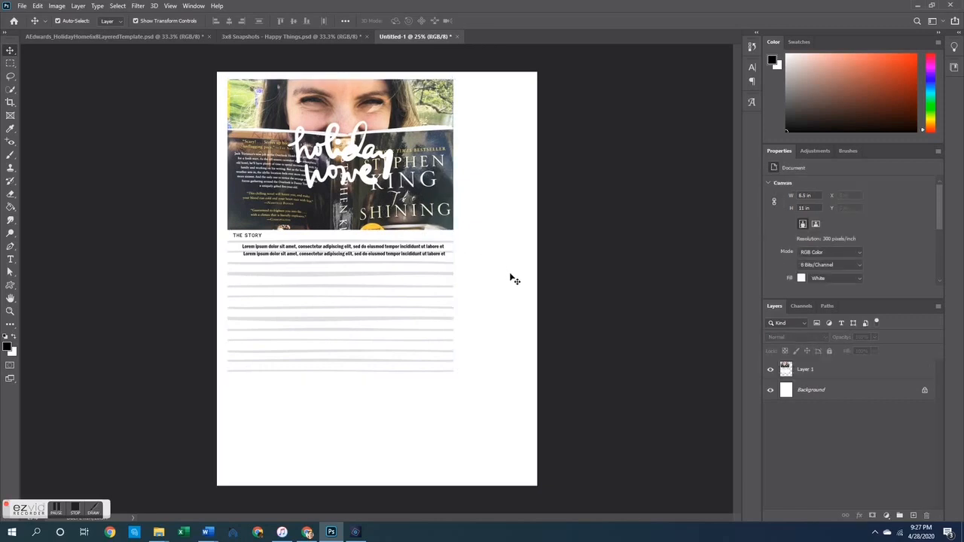
click(401, 192)
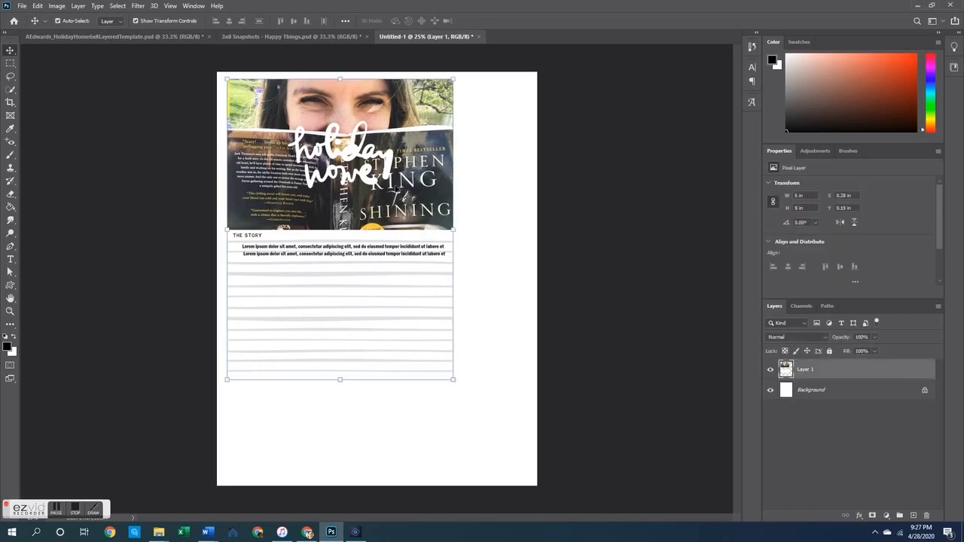
key(Delete)
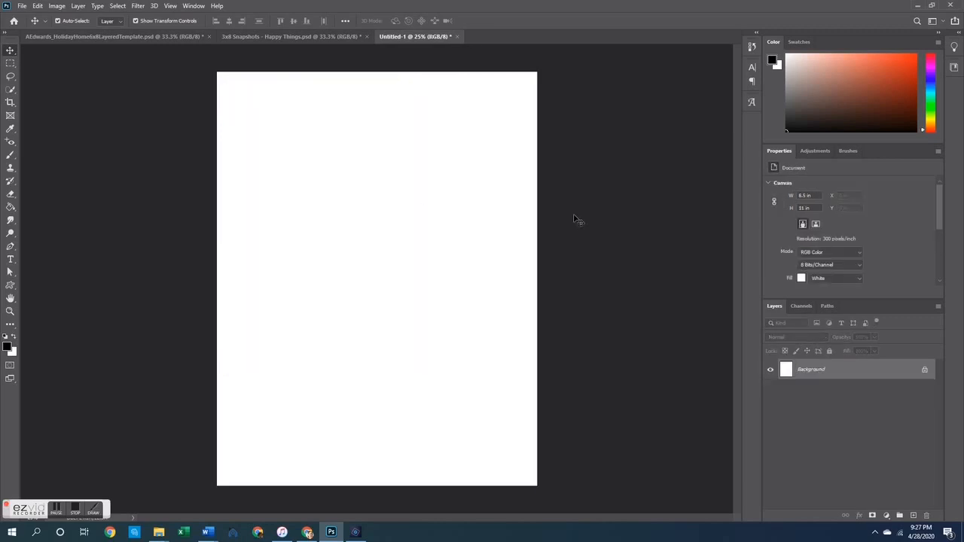
Copy all 3x8 Snapshots layers unmerged into Untitled-1, place them at about X 0.33 in, Y 0.43 in, and delete them again
click(293, 35)
scroll(821, 378, down, 2)
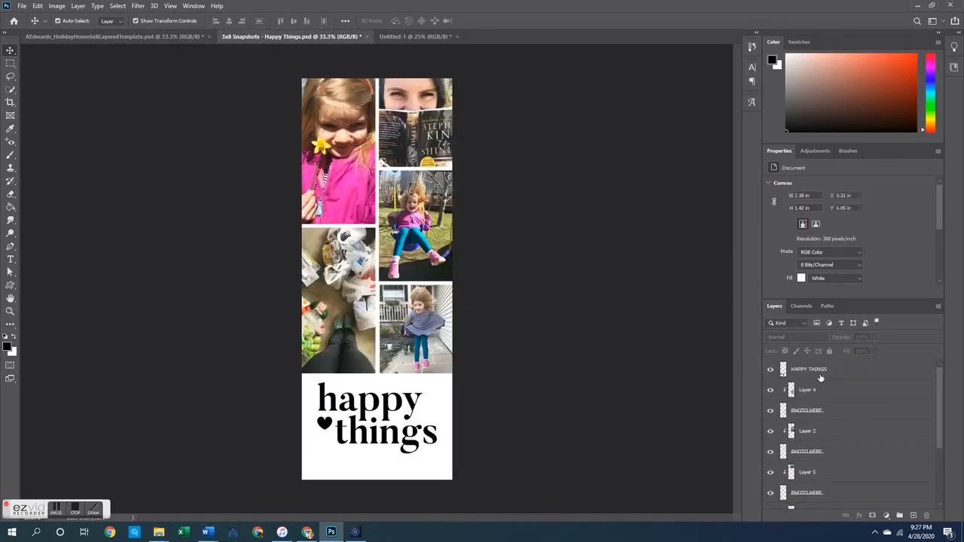
key(ctrl+alt+a)
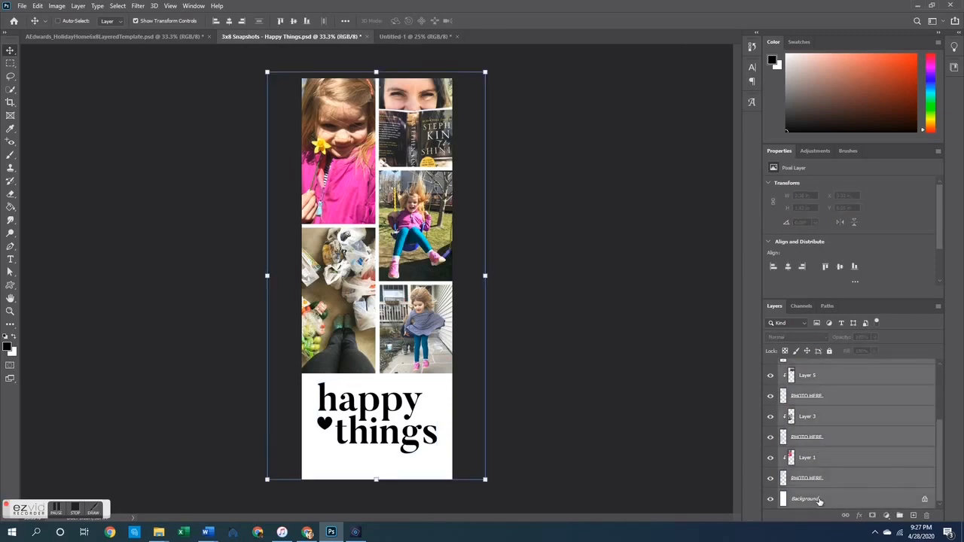
drag(398, 34, 474, 243)
drag(400, 297, 331, 239)
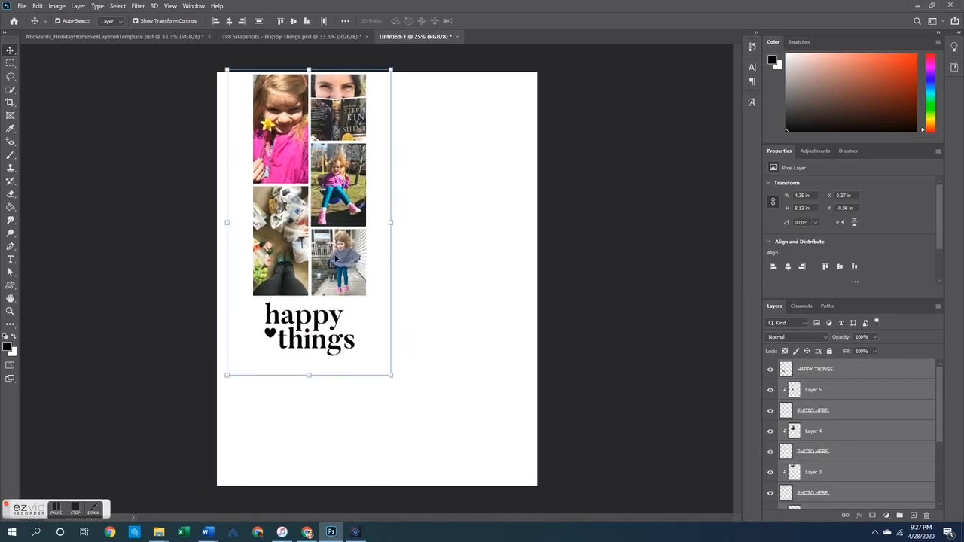
drag(336, 254, 346, 273)
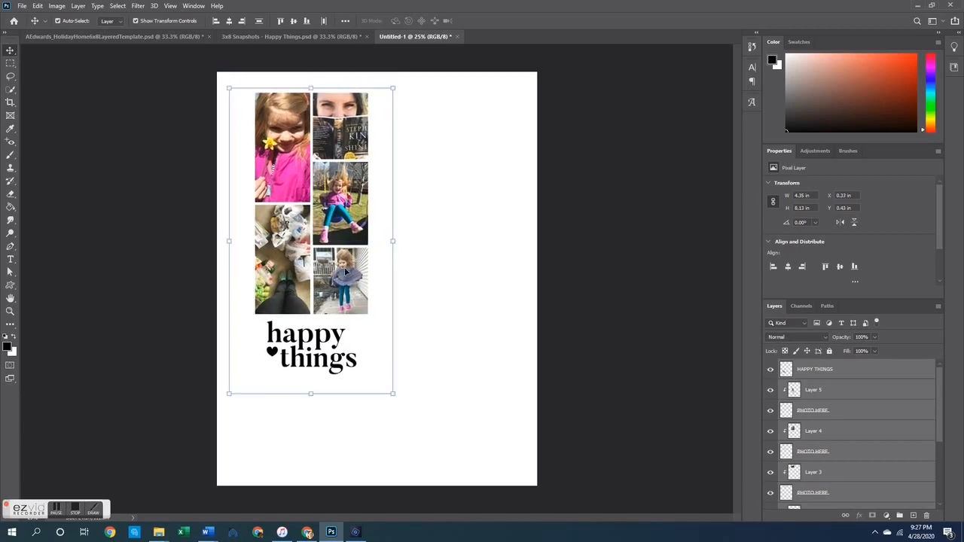
key(Delete)
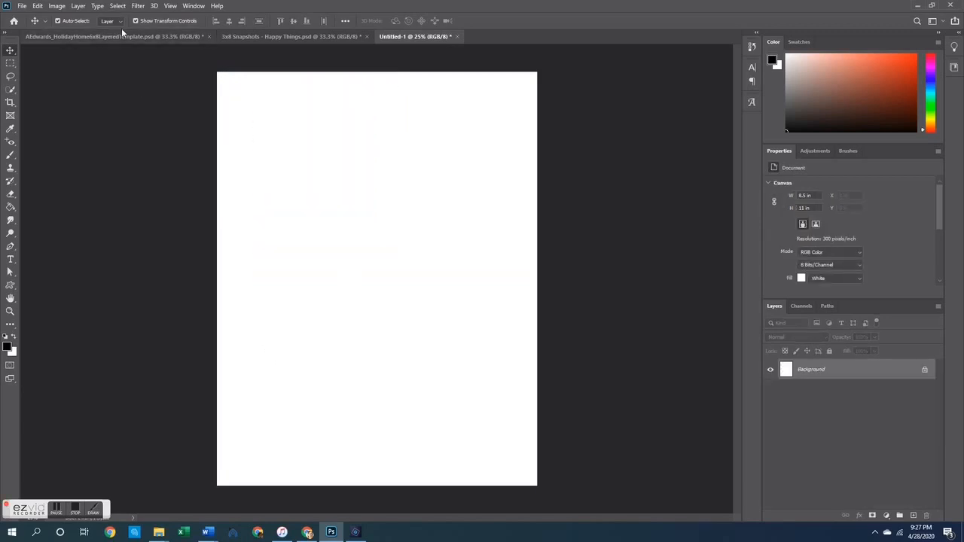
Merge the visible layers of the Holiday Home template and copy the merged page into Untitled-1 near the page's upper-left corner
click(98, 37)
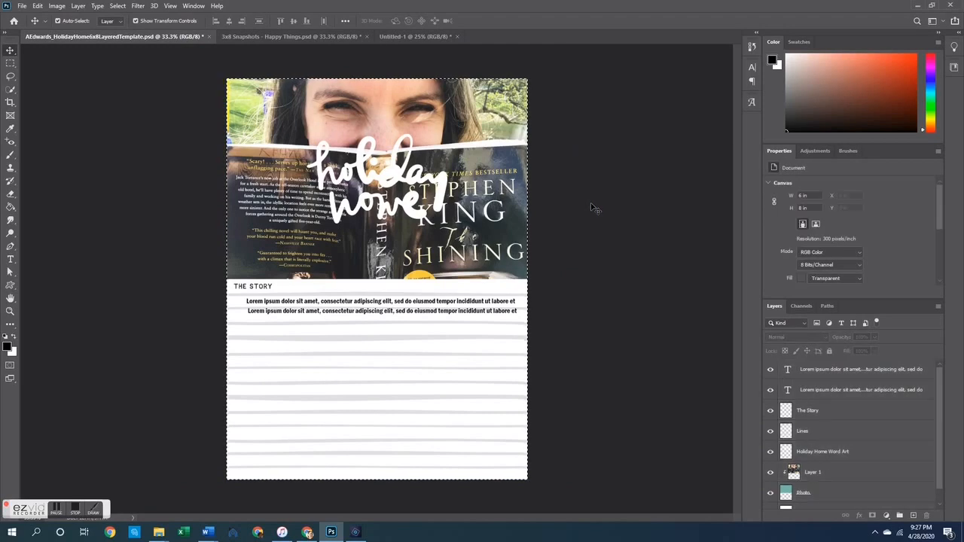
click(240, 37)
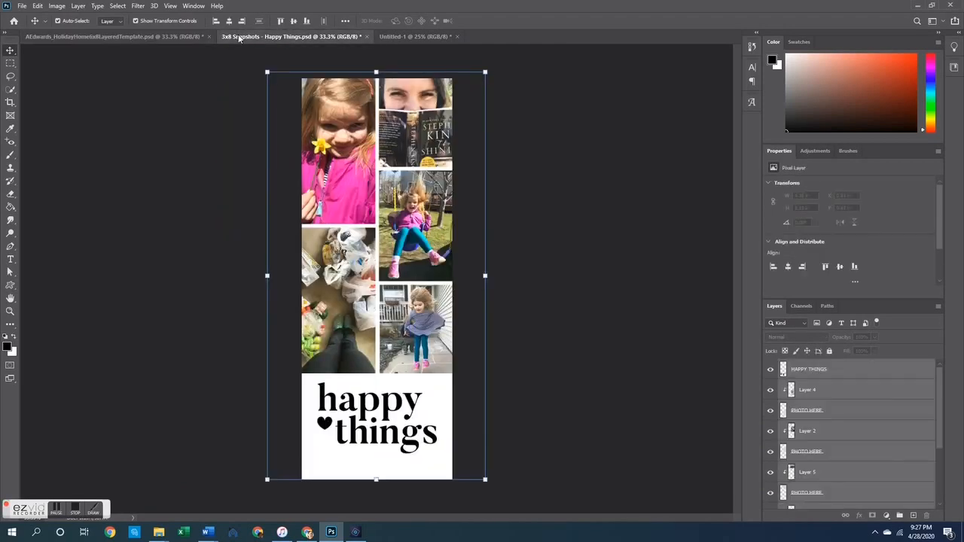
click(546, 178)
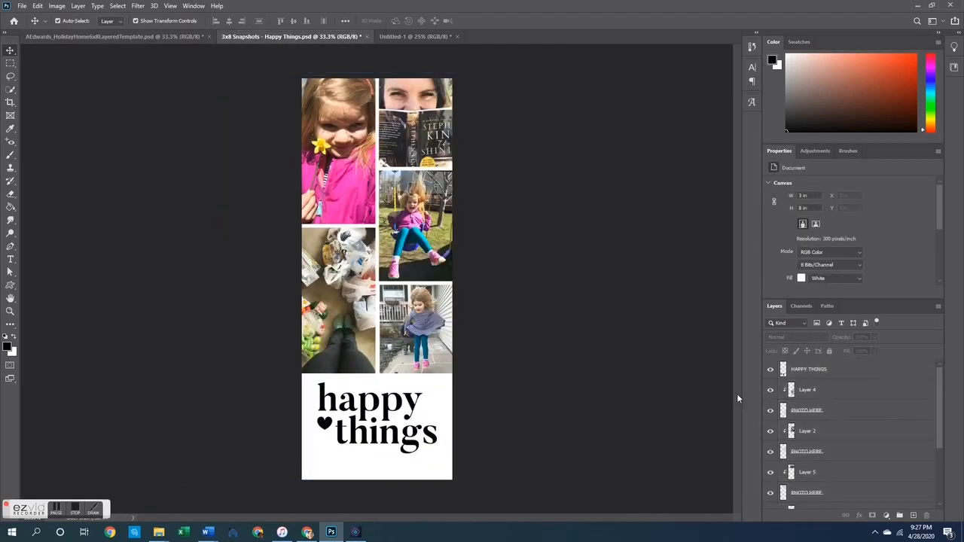
click(114, 35)
click(78, 5)
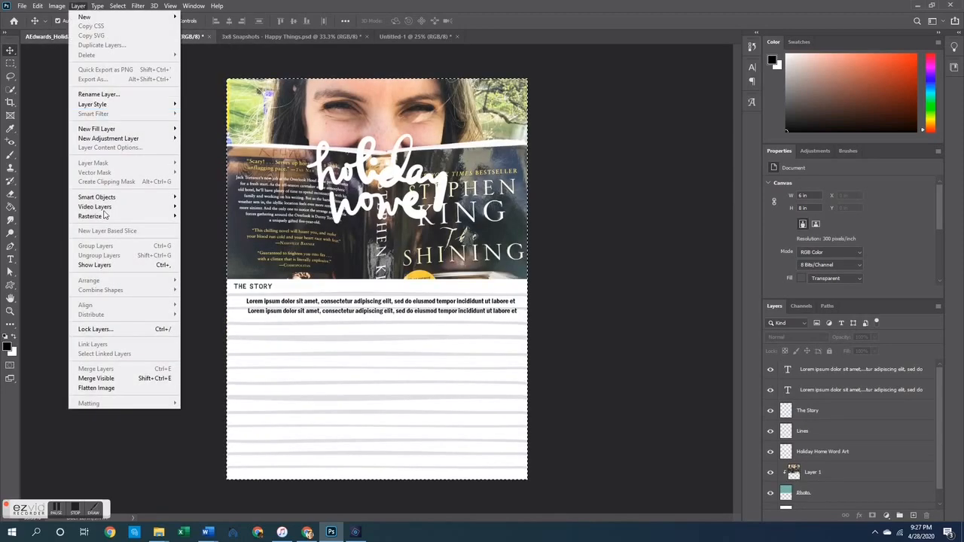
click(115, 379)
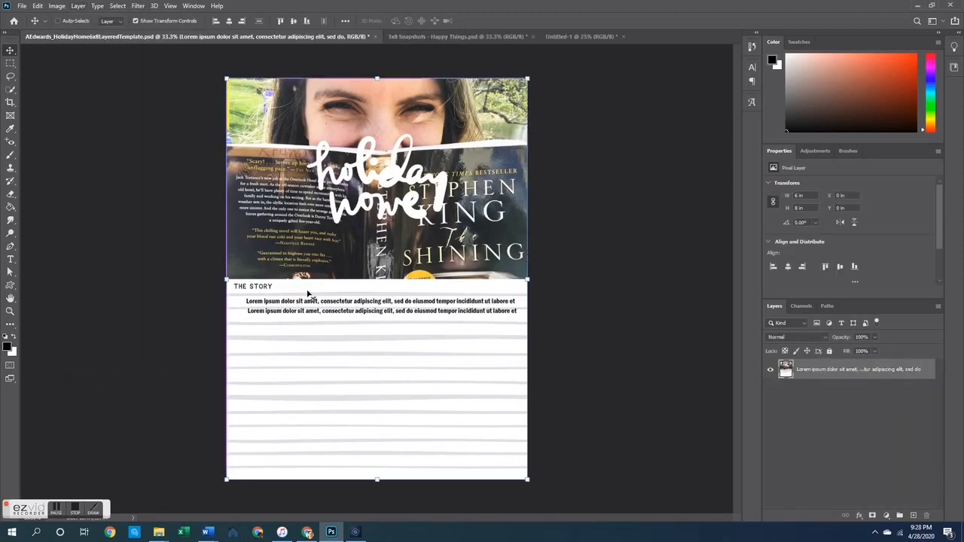
drag(410, 20, 339, 209)
click(565, 204)
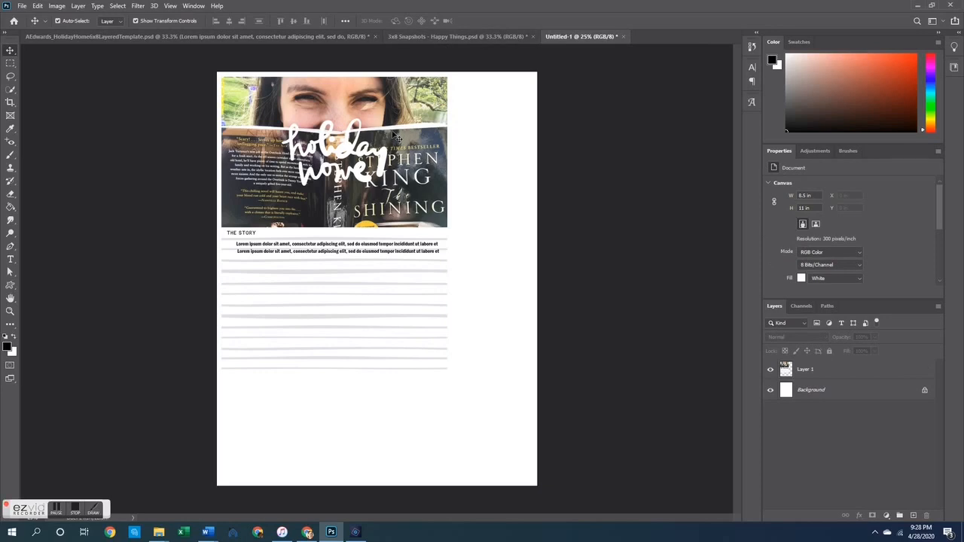
Merge the 3x8 Snapshots template into a single layer and paste a copy of it into Untitled-1
click(452, 36)
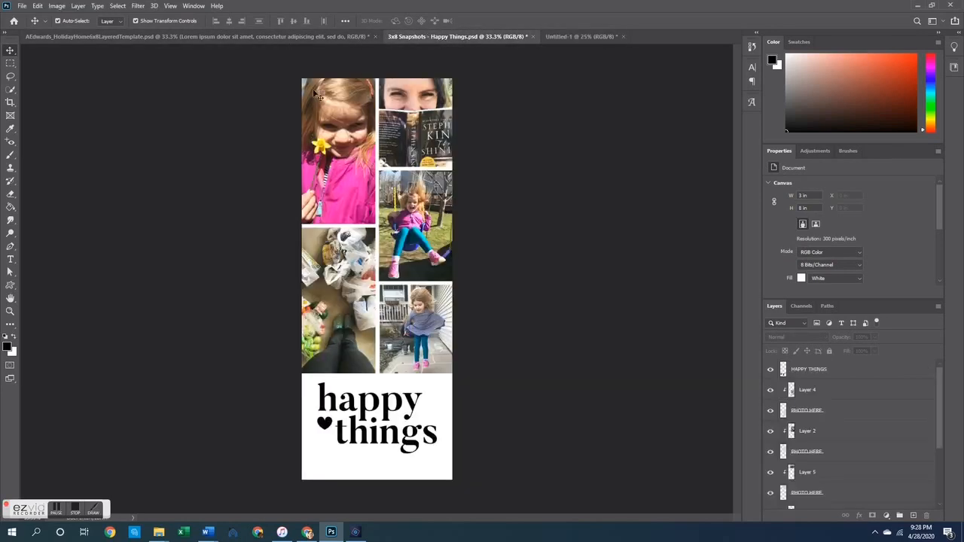
click(78, 6)
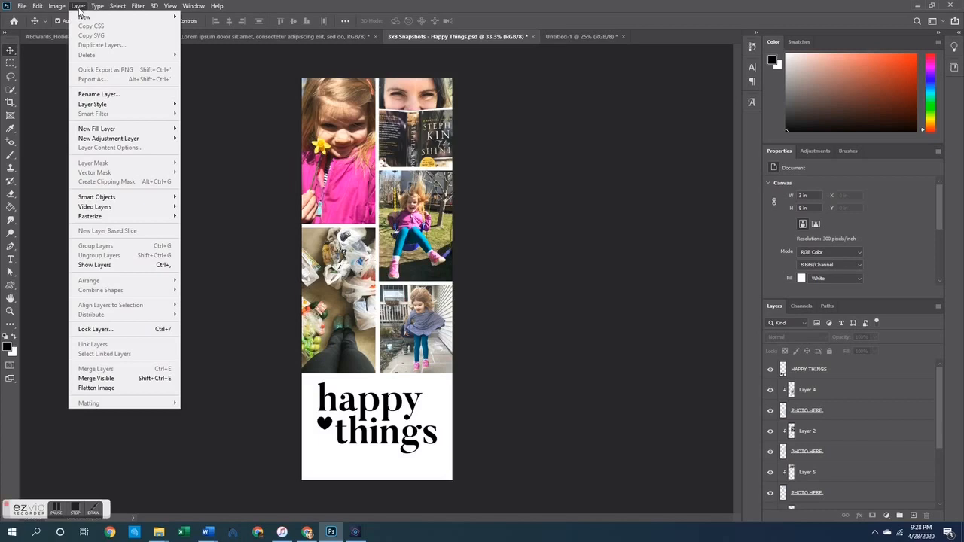
click(105, 382)
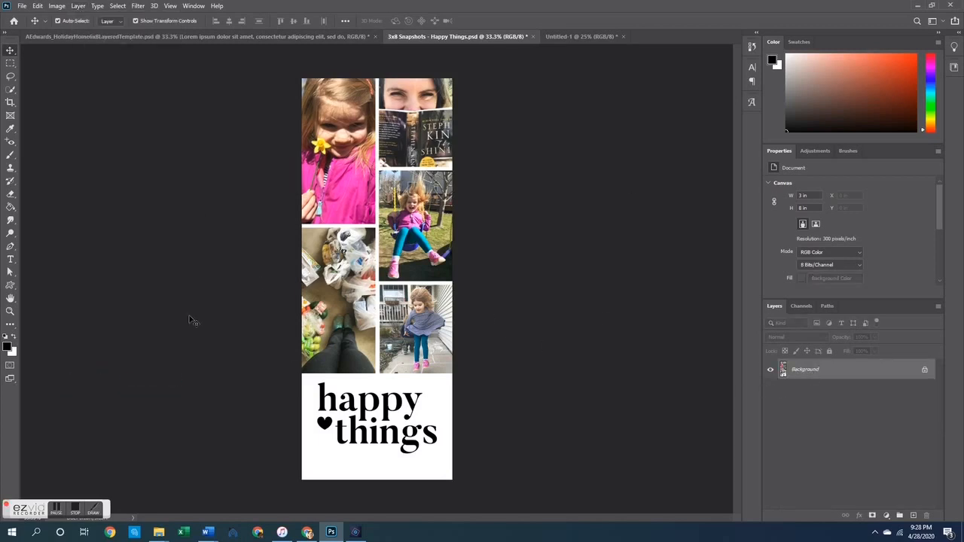
key(ctrl+a)
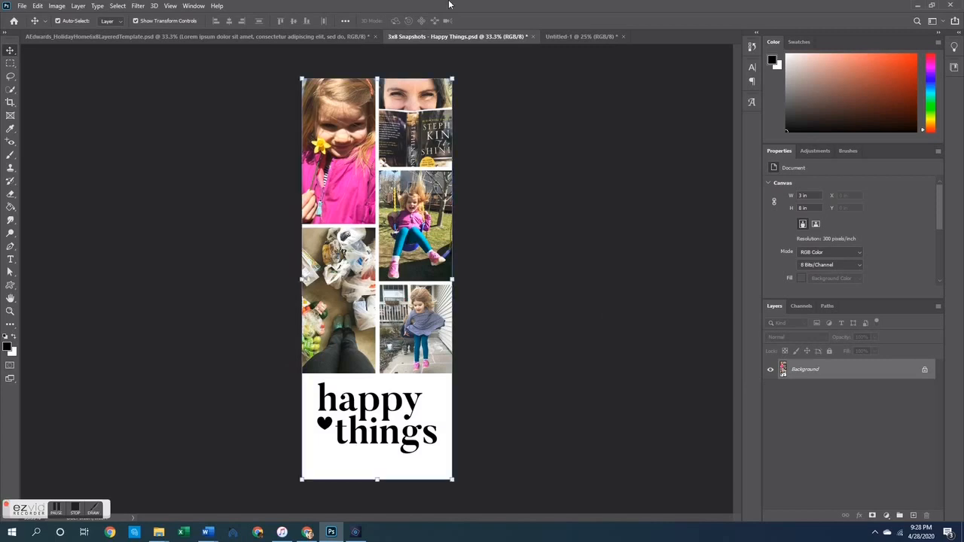
click(577, 38)
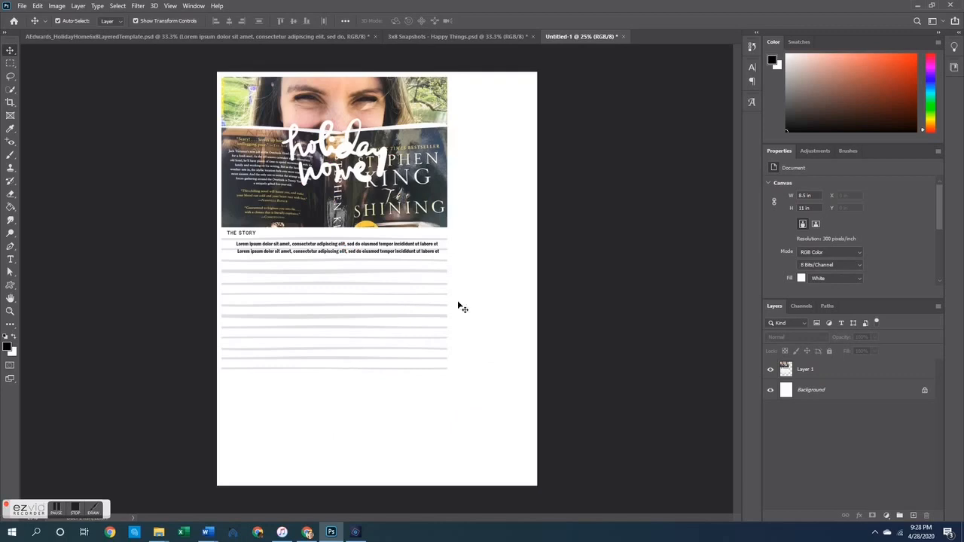
key(ctrl+v)
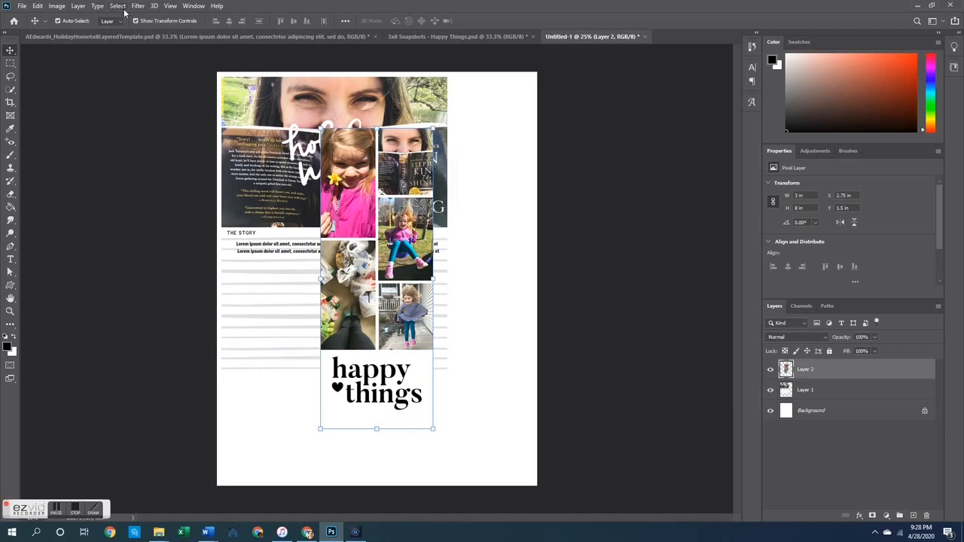
click(78, 6)
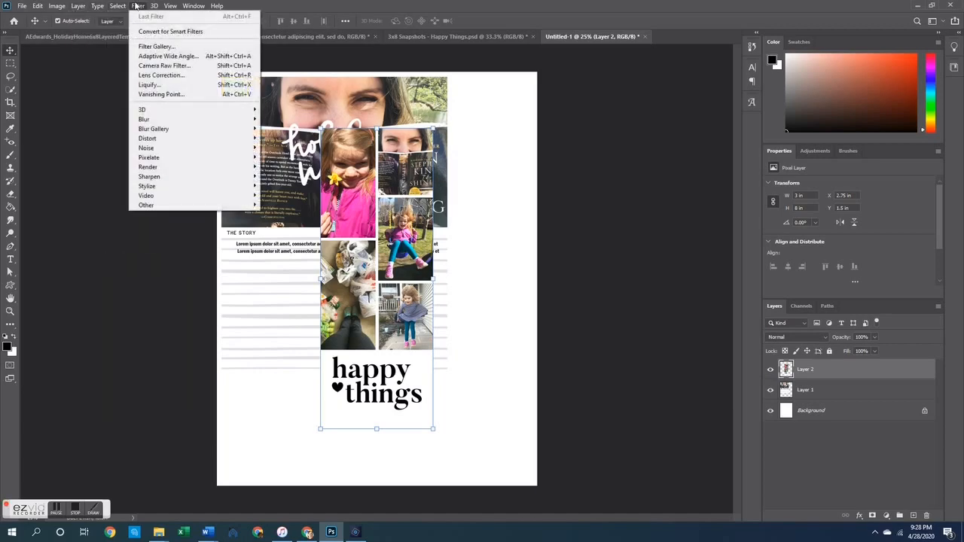
mouse_move(116, 6)
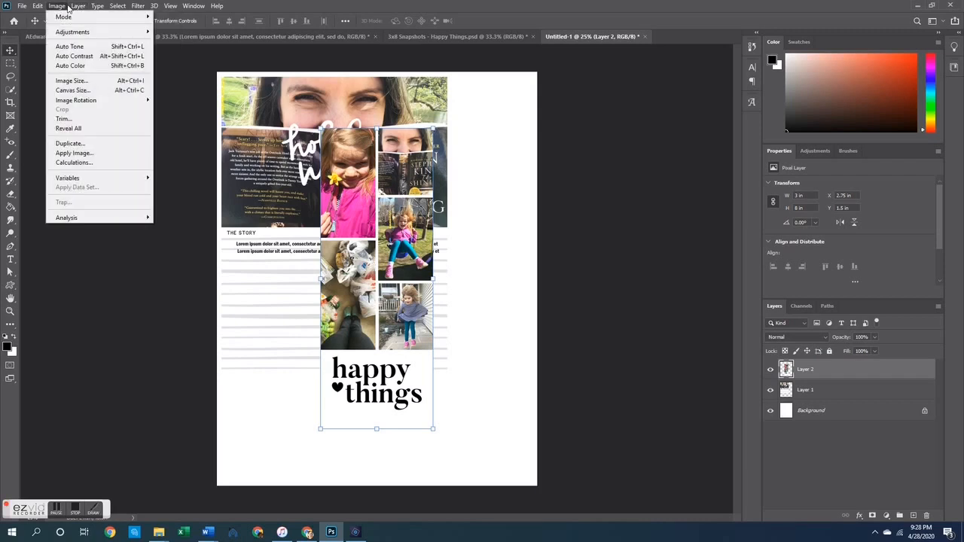
click(439, 8)
click(385, 188)
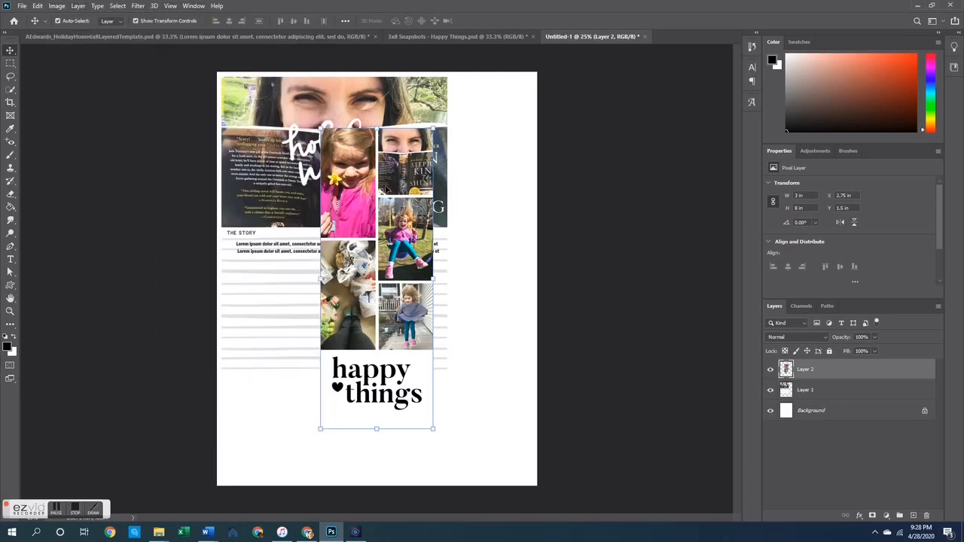
Rotate the pasted Happy Things page by 90 degrees and place it in the lower-left corner of the letter-size page
key(ctrl+t)
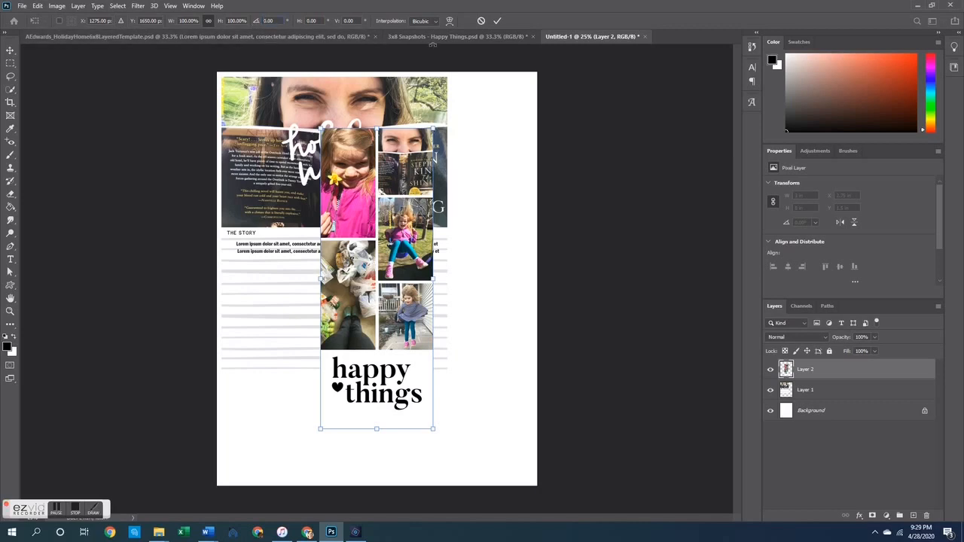
text(9)
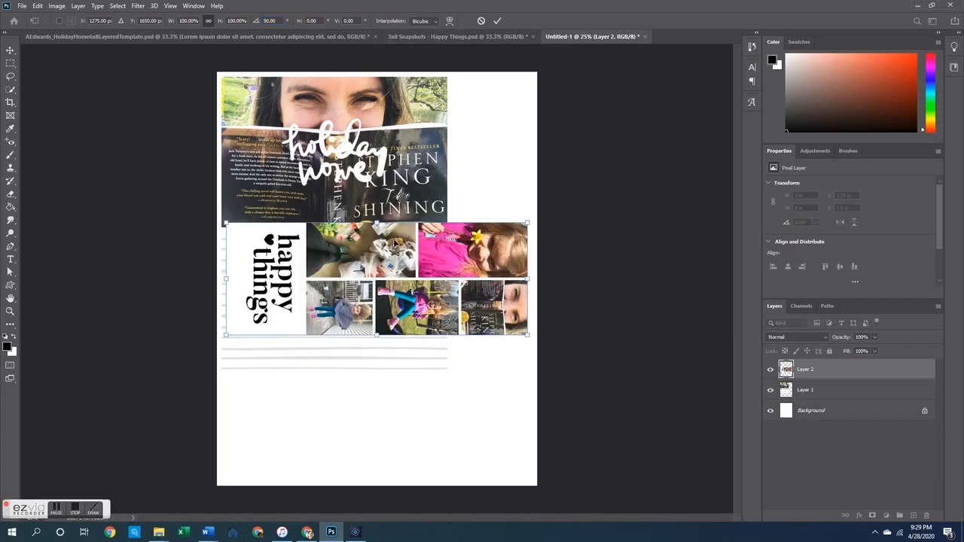
drag(395, 240, 387, 391)
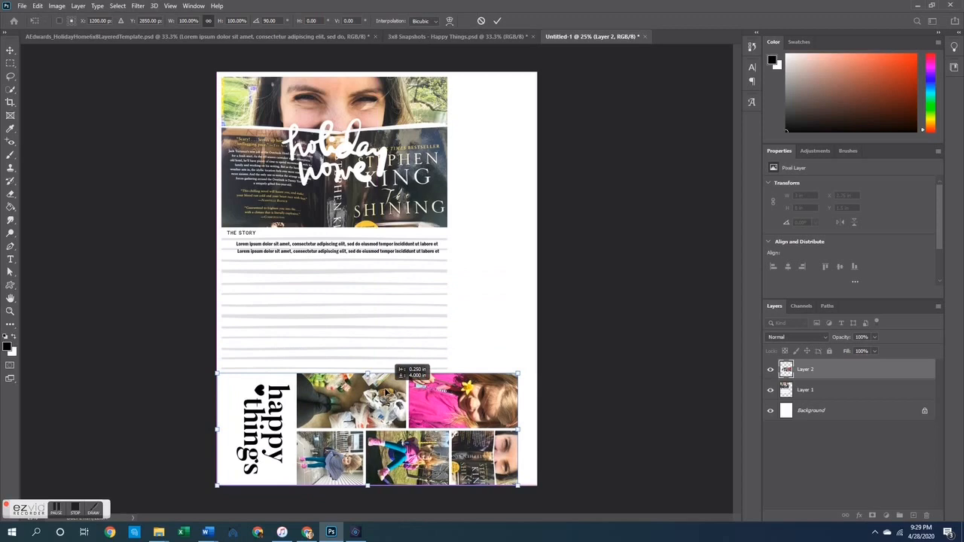
click(408, 277)
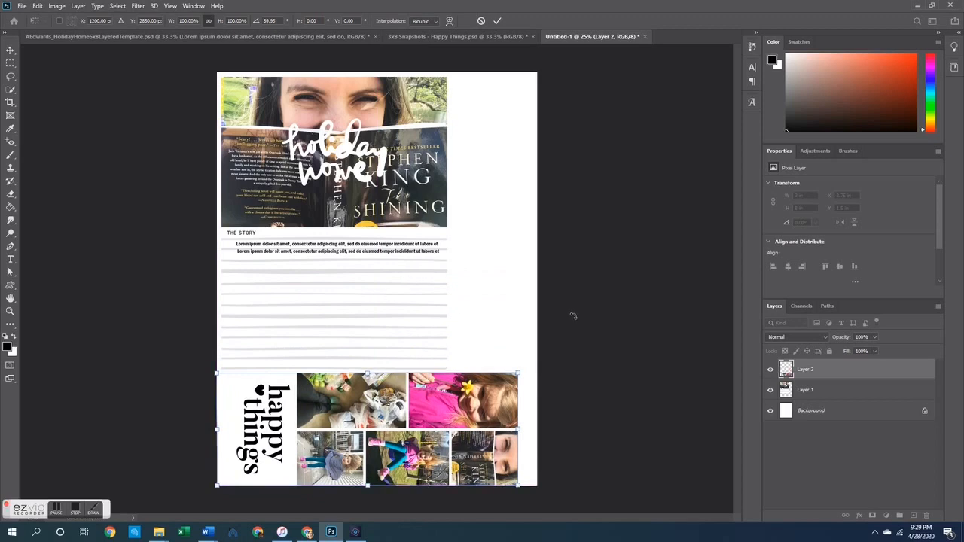
key(Return)
Move the Holiday Home page to X 0 in, Y 0 in on the letter-size page and deselect it
drag(406, 295, 400, 290)
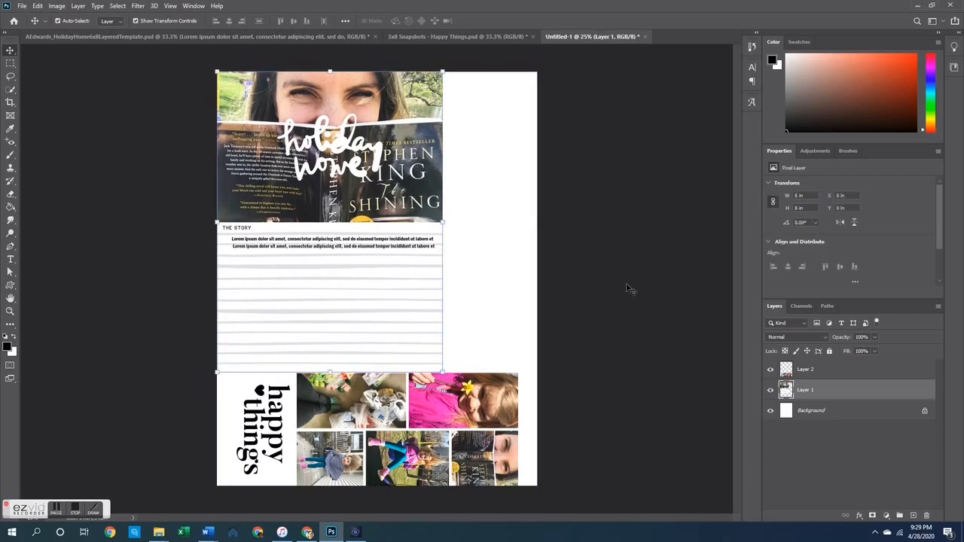
click(561, 281)
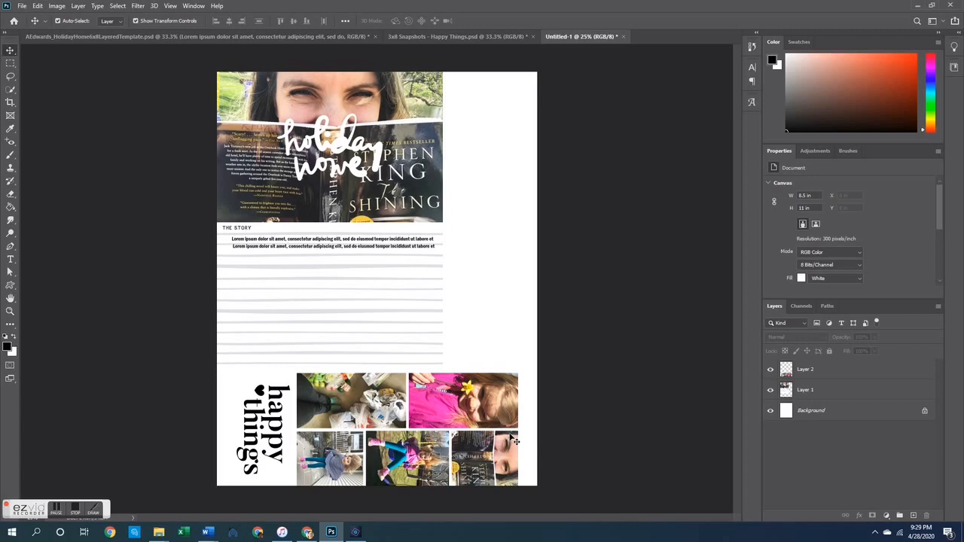
Hide and show Layer 2 and Layer 1 in turn to check that each page is a separate layer
click(771, 370)
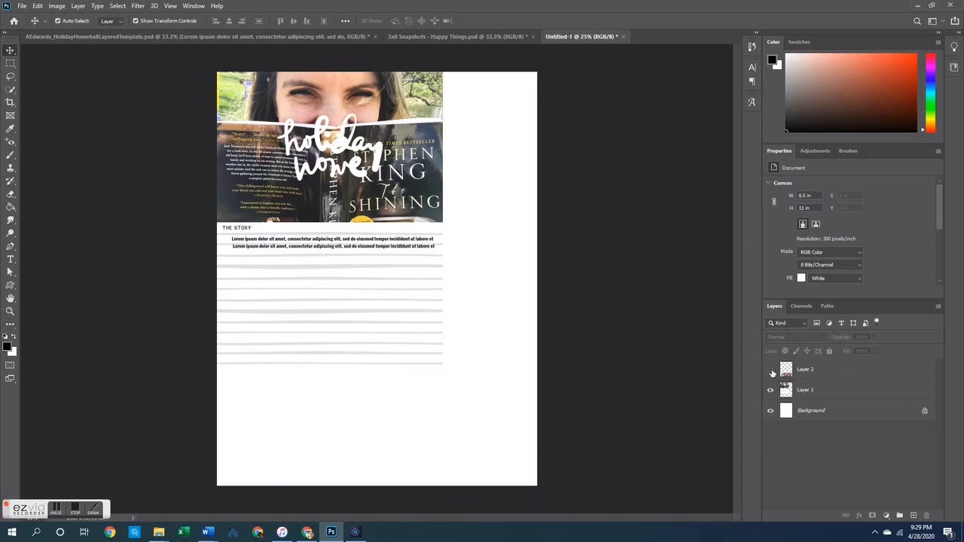
click(771, 369)
click(771, 390)
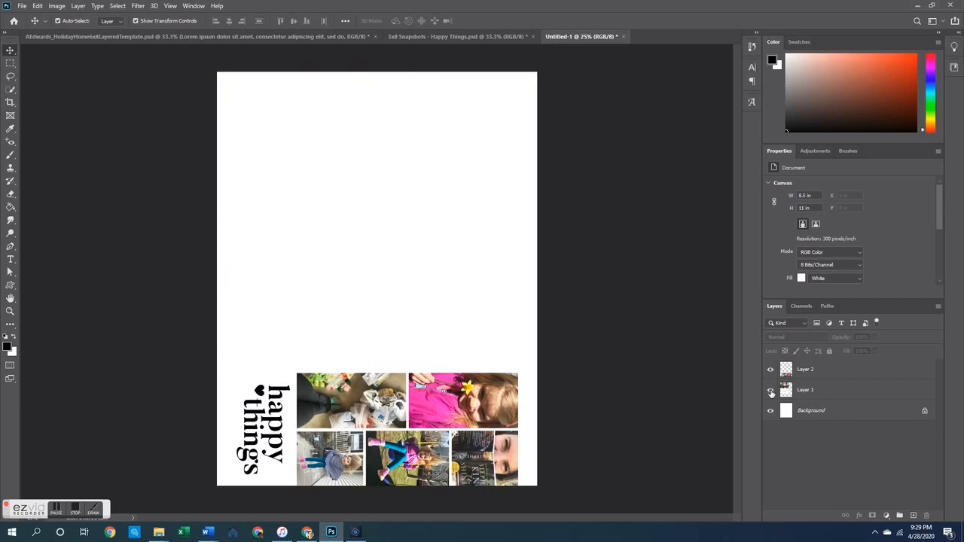
click(770, 390)
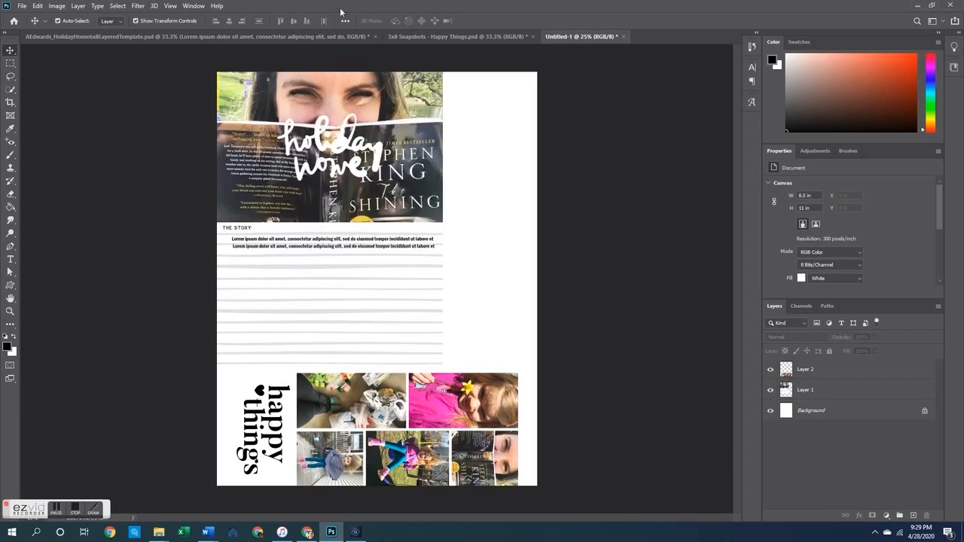
Close the Holiday Home and 3x8 Snapshots templates without saving their changes
click(423, 38)
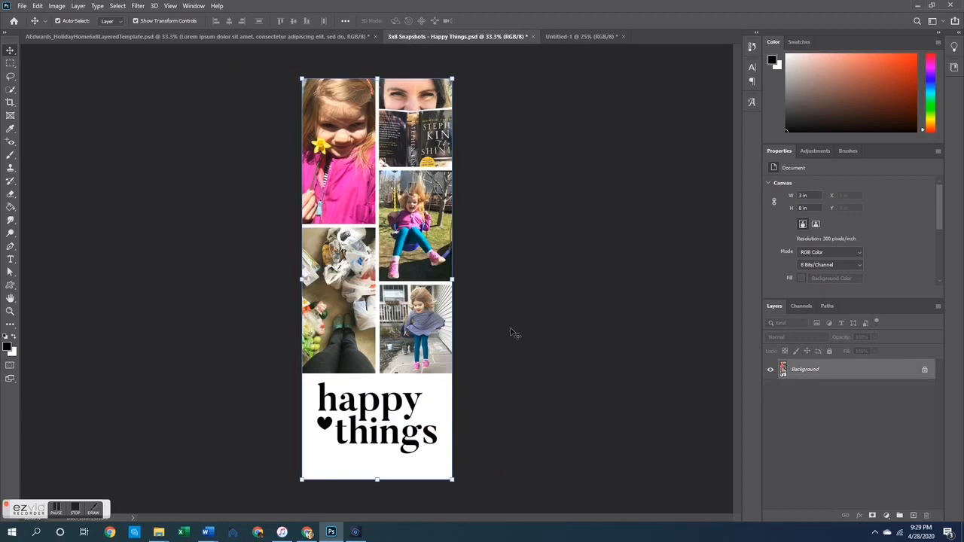
click(186, 36)
click(553, 220)
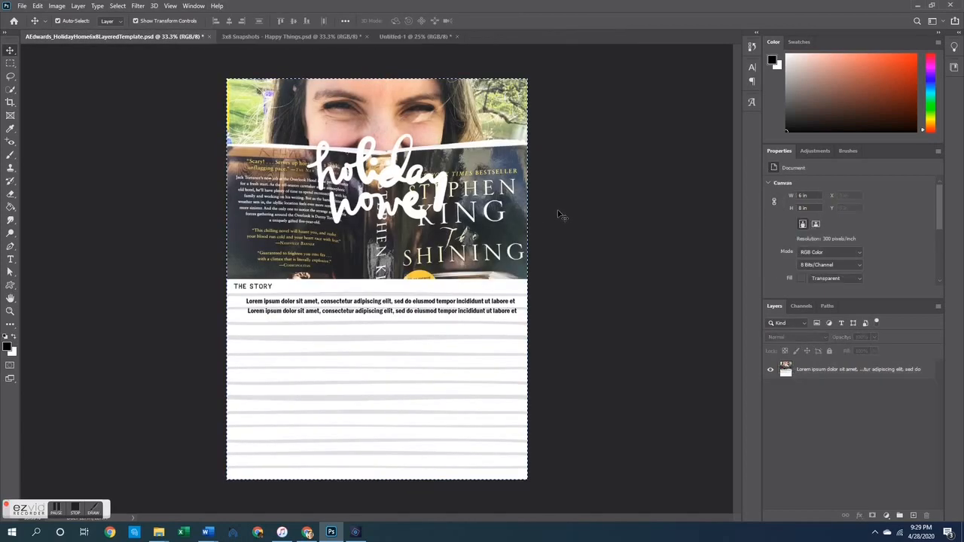
key(ctrl+a)
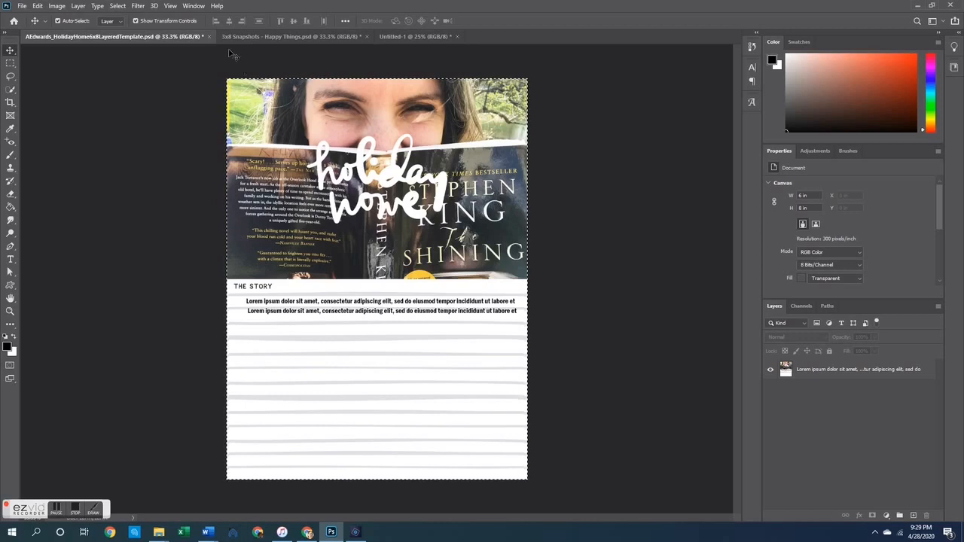
click(208, 36)
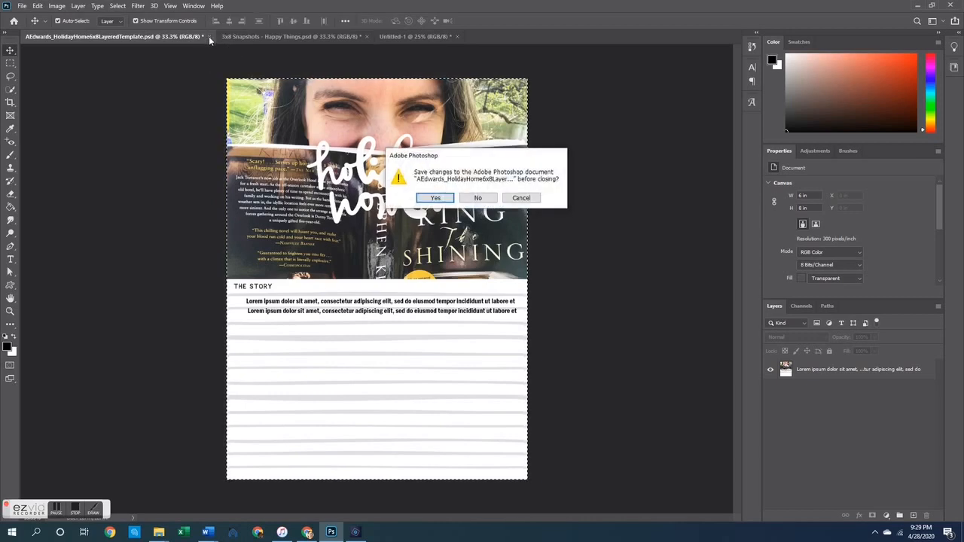
key(n)
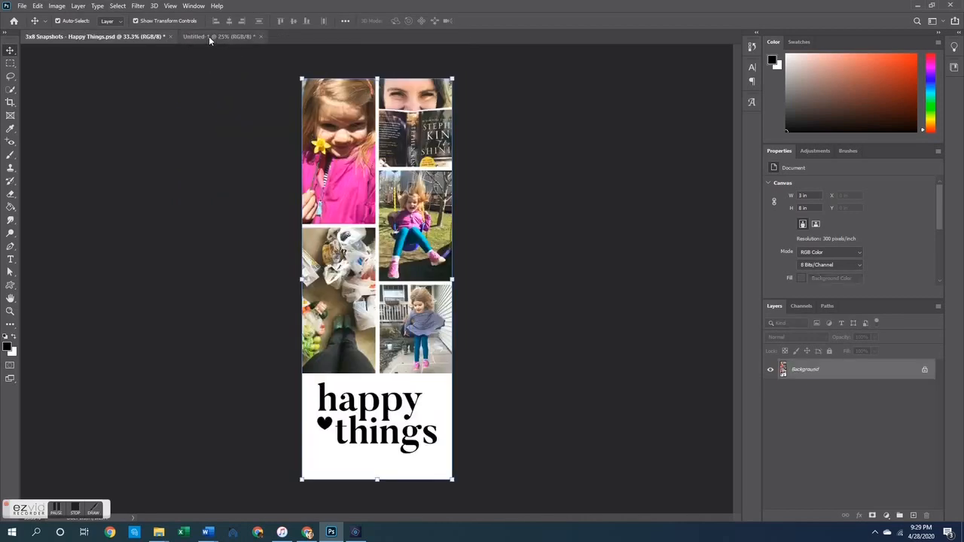
click(170, 35)
key(n)
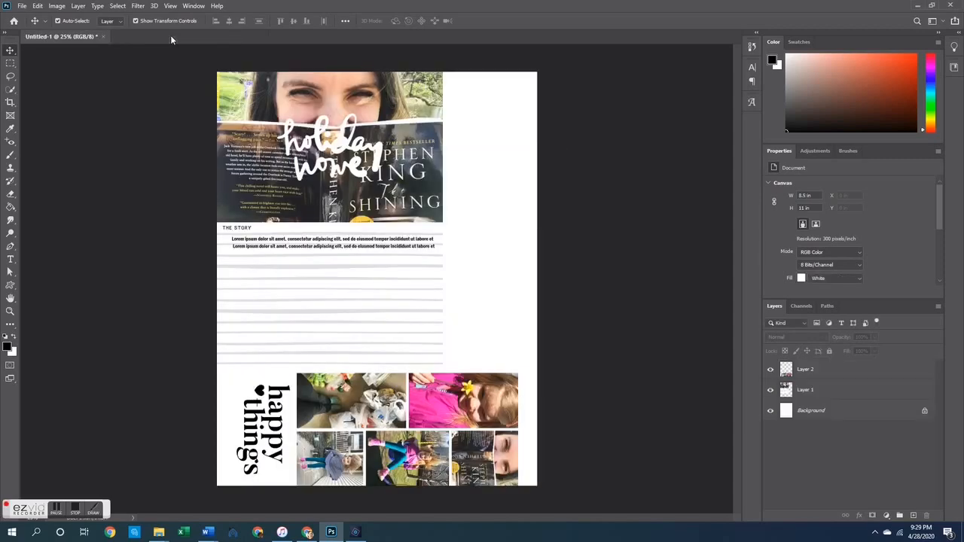
Close the untitled letter-size document without saving its changes
click(106, 36)
key(n)
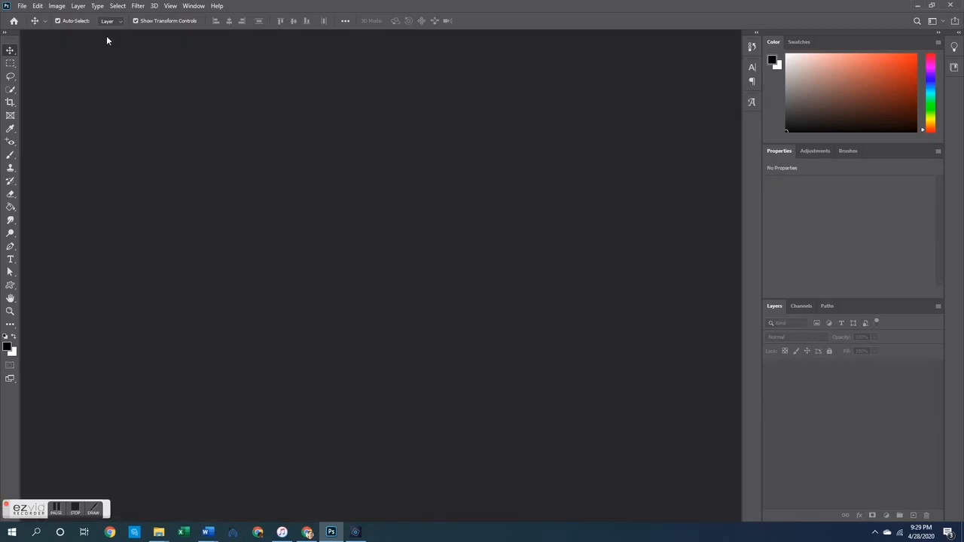
Open the preview image AE_WITL_6x8LayeredTemp_Vol6_PREV.jpg from the 2019 Week in the Life products and look over its layered templates
key(ctrl+o)
scroll(159, 230, up, 3)
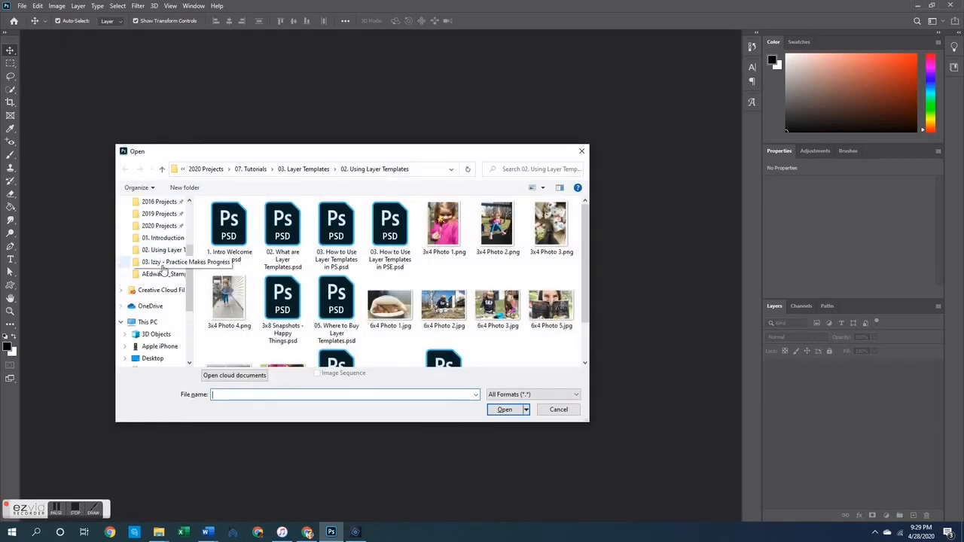
click(155, 214)
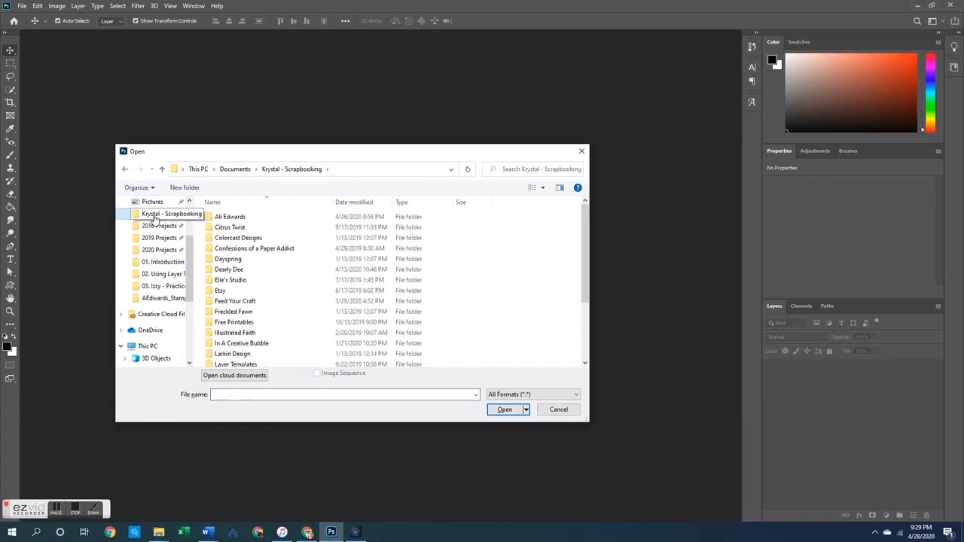
double_click(232, 219)
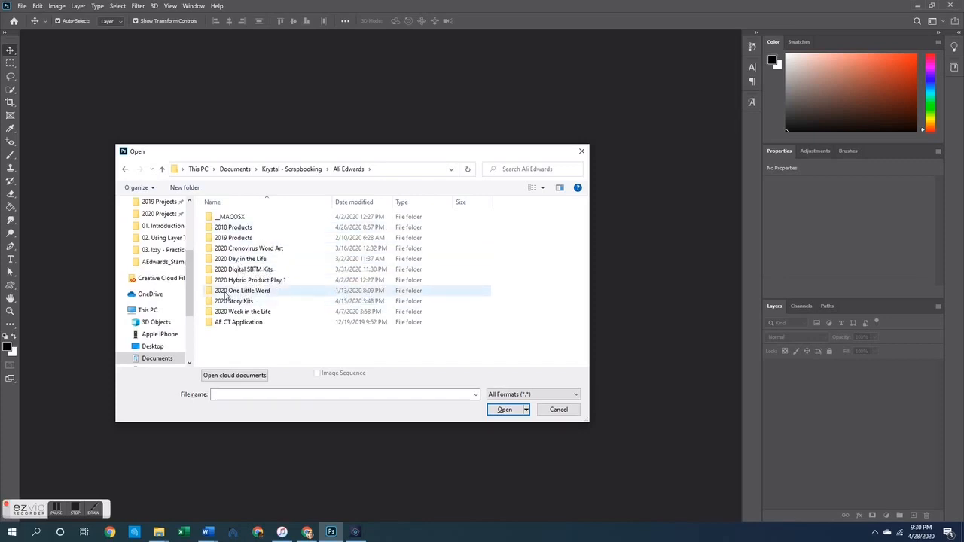
double_click(226, 238)
double_click(232, 259)
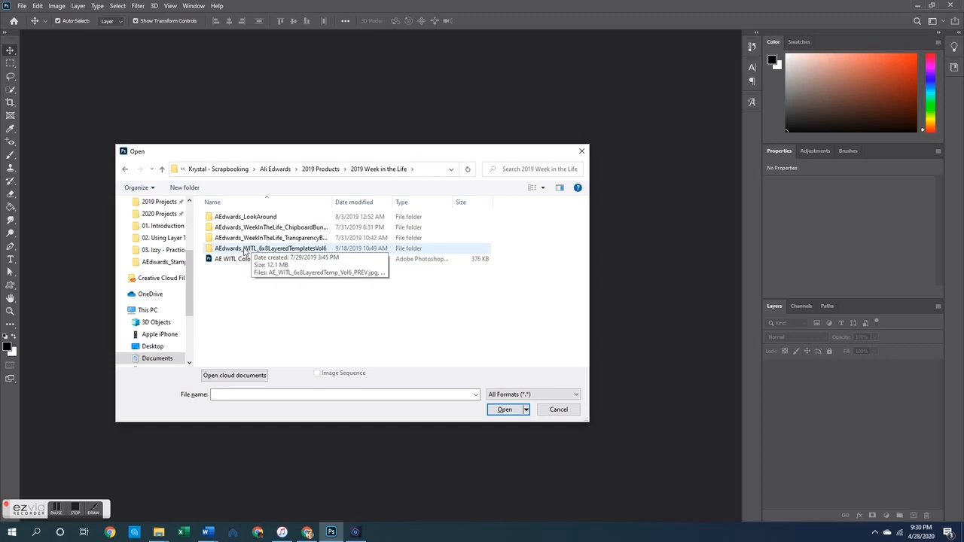
double_click(244, 251)
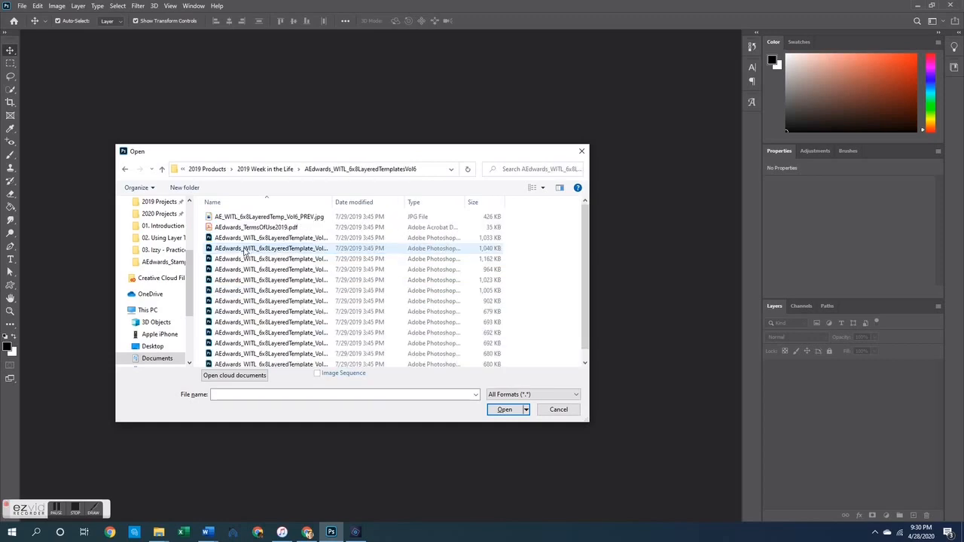
double_click(289, 242)
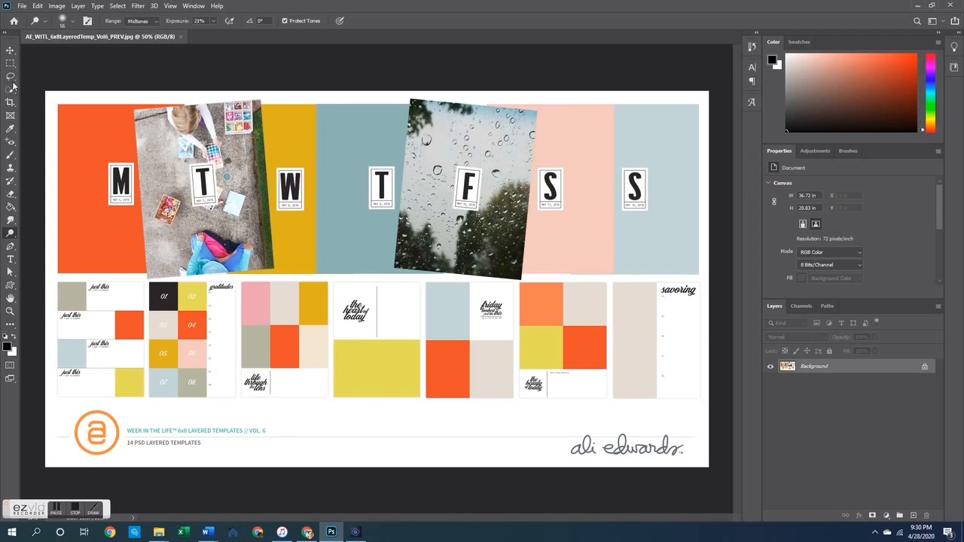
click(10, 50)
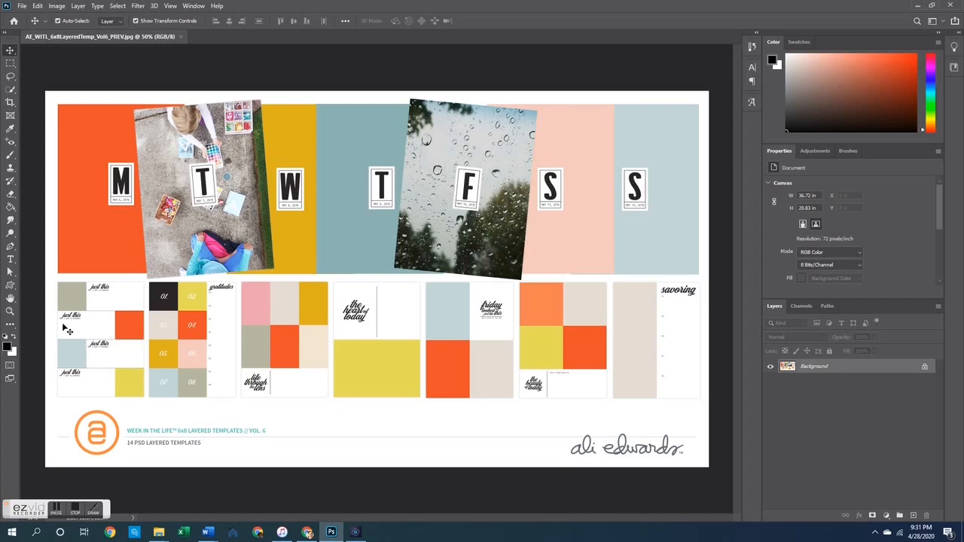
Close the Week in the Life preview and open 001IACB_3x8EVERYDAYtemplates_PGset.png from In A Creative Bubble's 3x8 Everyday templates
click(181, 37)
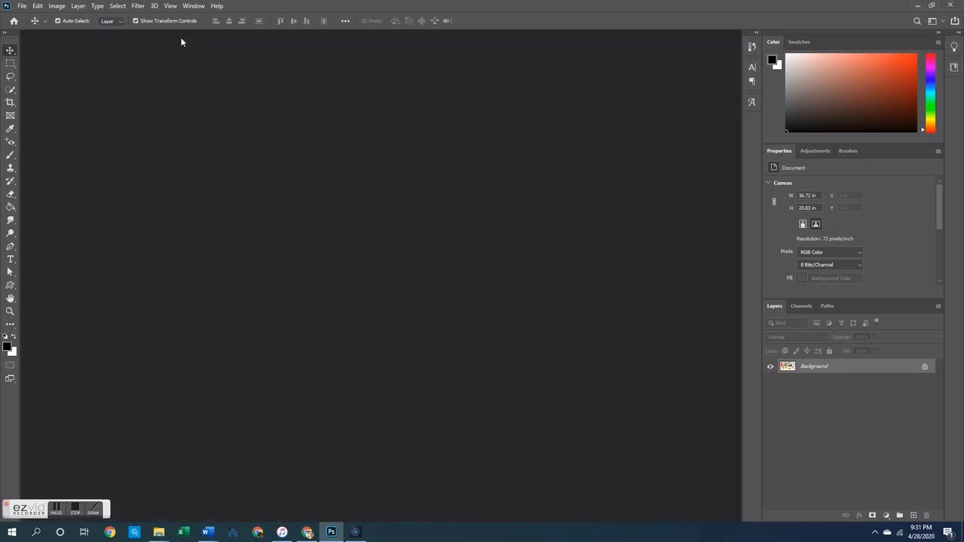
key(ctrl+o)
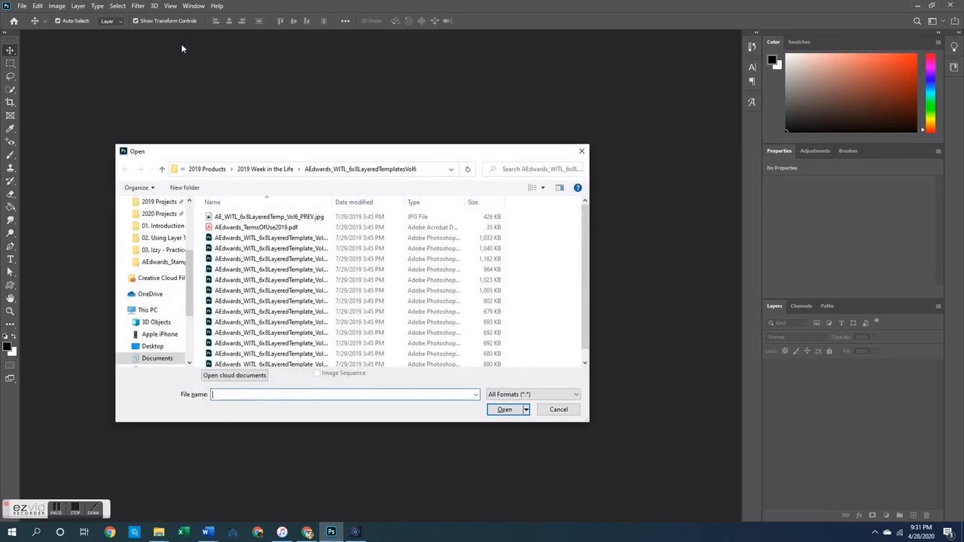
click(204, 170)
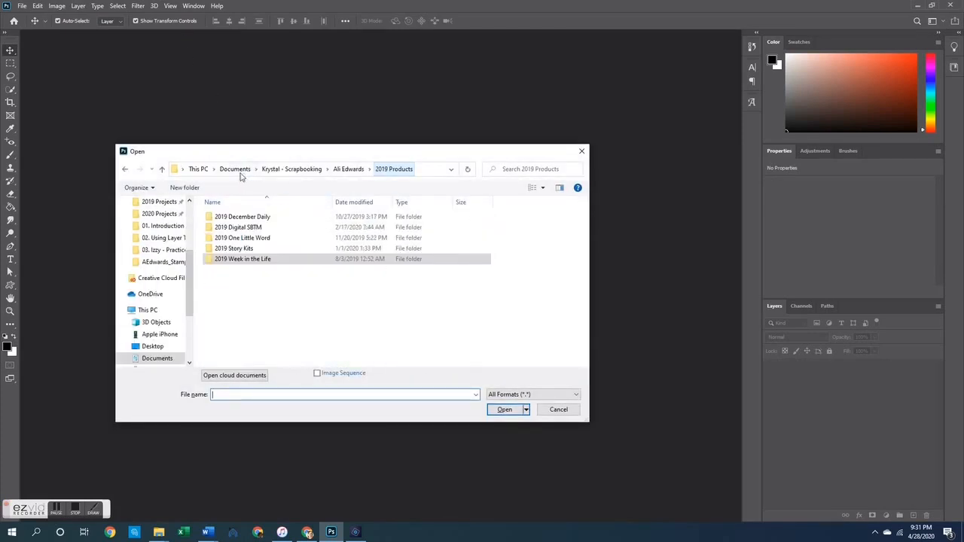
click(293, 169)
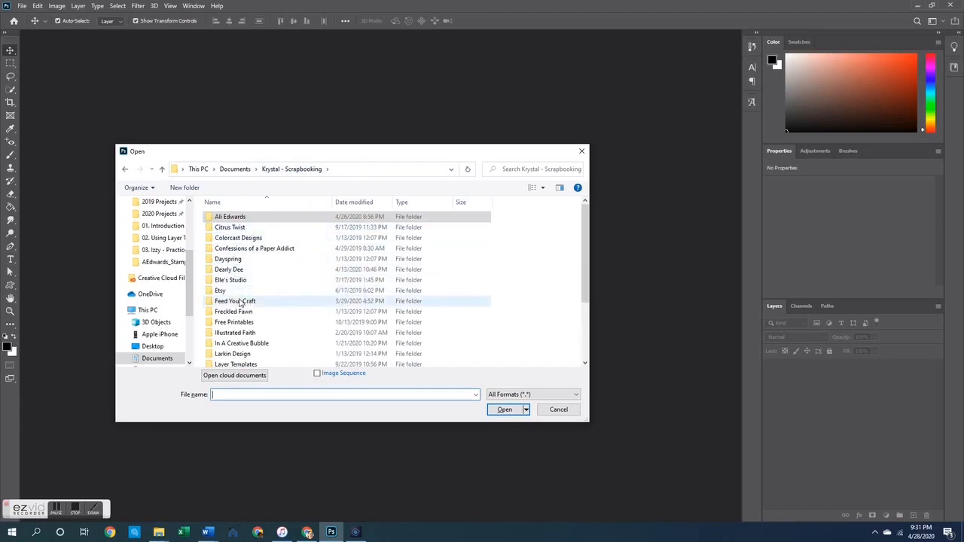
double_click(243, 345)
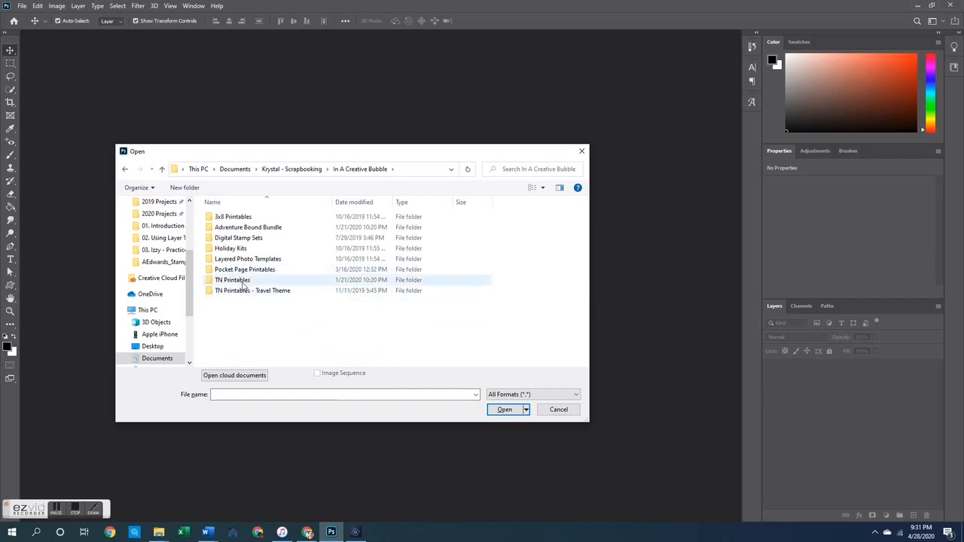
double_click(249, 259)
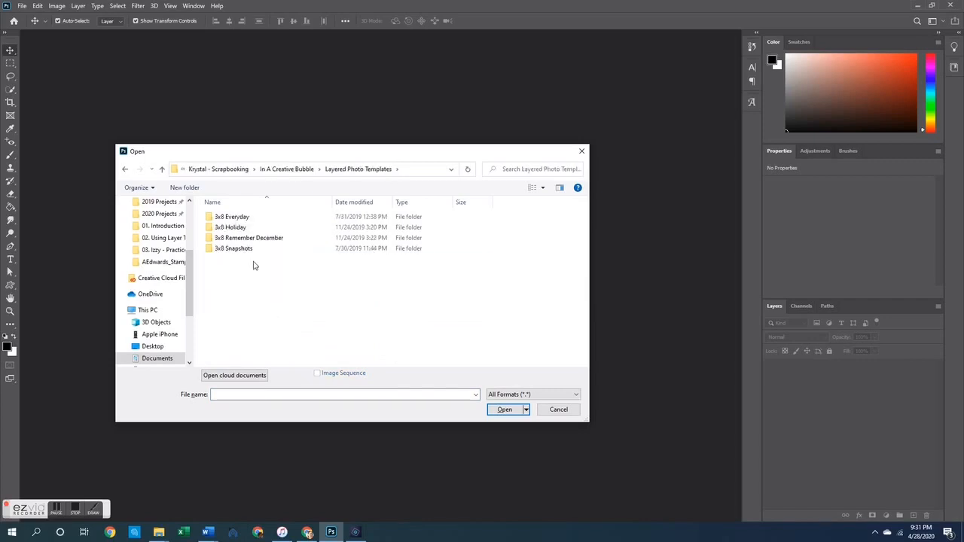
double_click(235, 219)
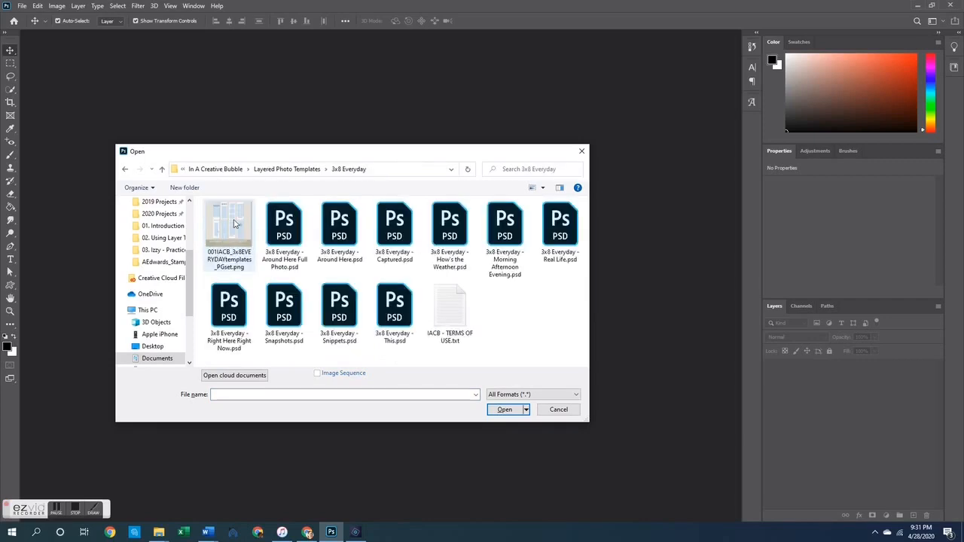
double_click(221, 231)
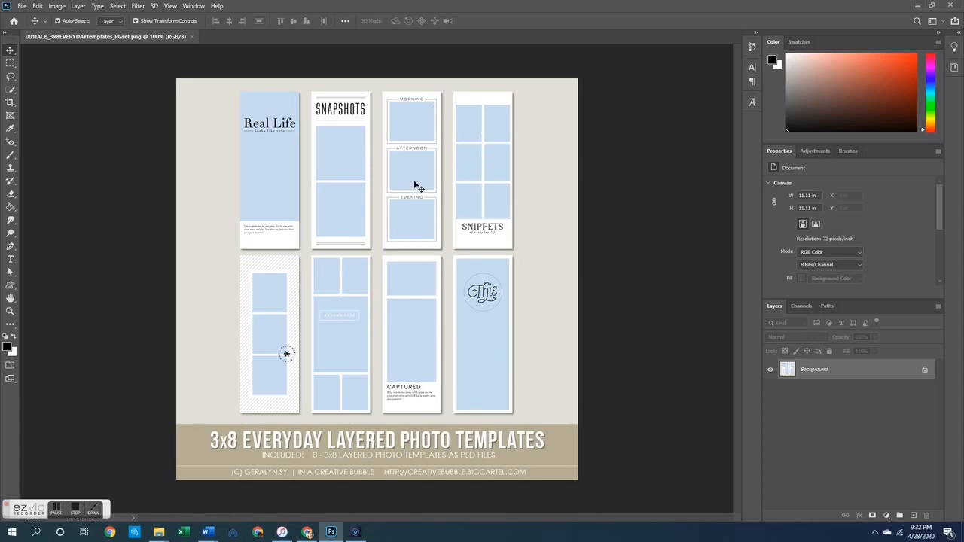
Replace the Everyday preview with the 3x8 Remember December templates preview, look it over and close it
click(192, 36)
key(ctrl+o)
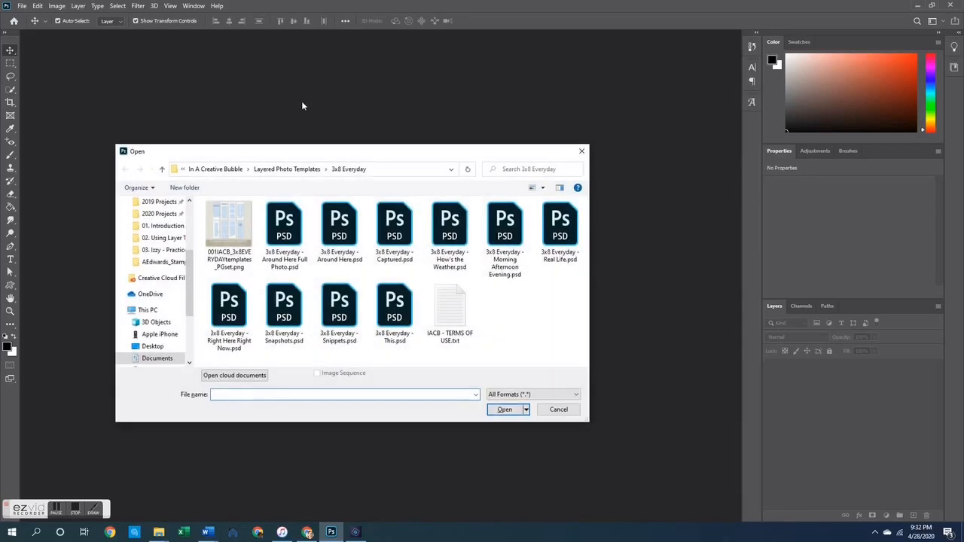
click(279, 170)
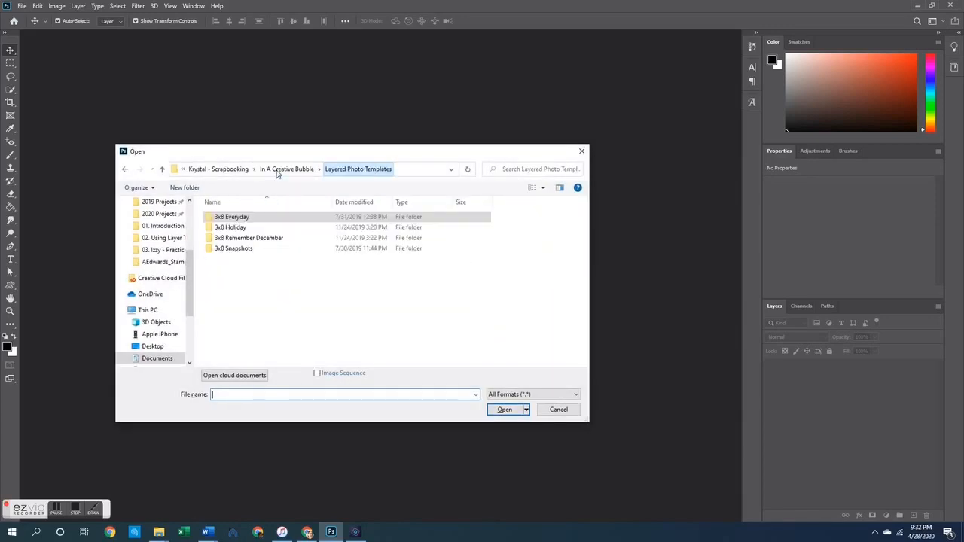
double_click(241, 238)
double_click(247, 238)
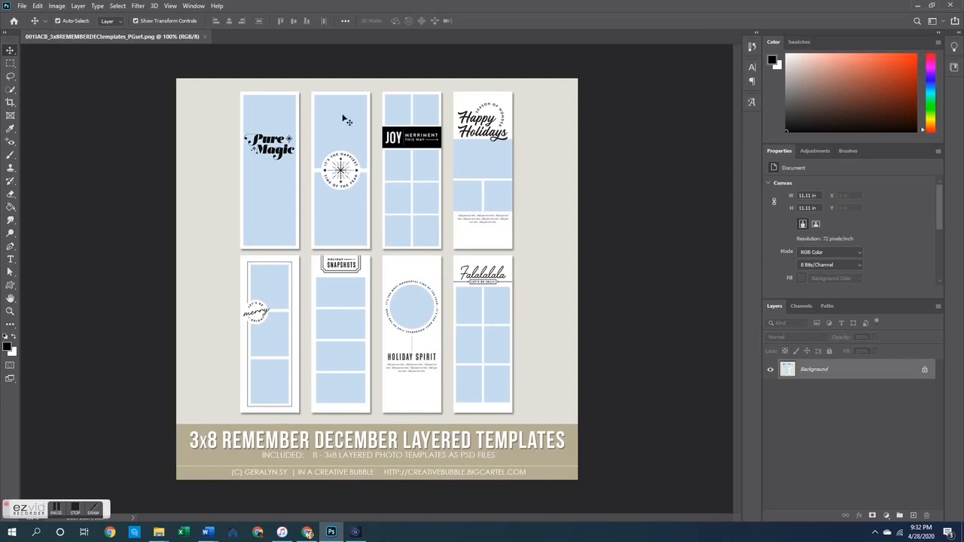
click(206, 38)
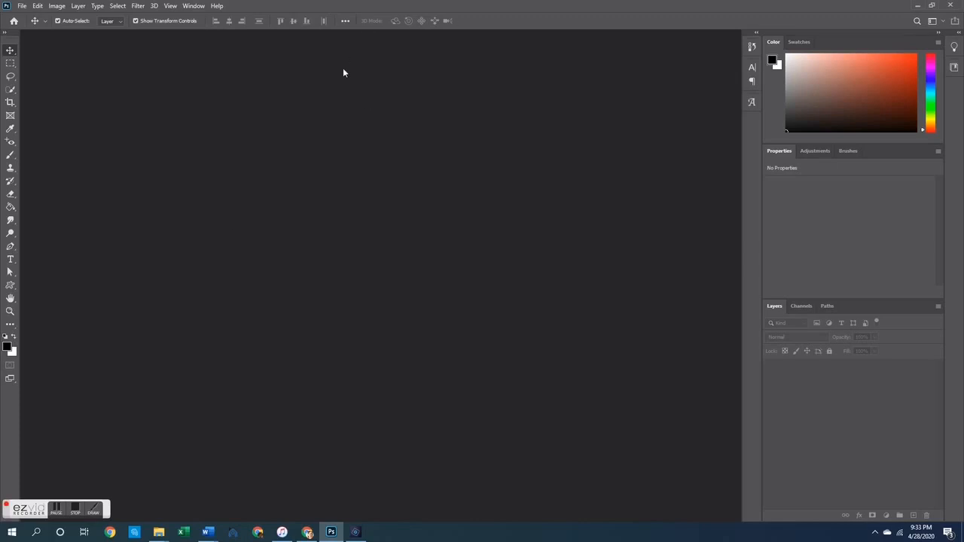
Switch to Photoshop Elements and open 3x4 Photo 1 to 4.png and 6x4 Photo 5.jpg from the 02. Using Layer Templates folder
click(356, 531)
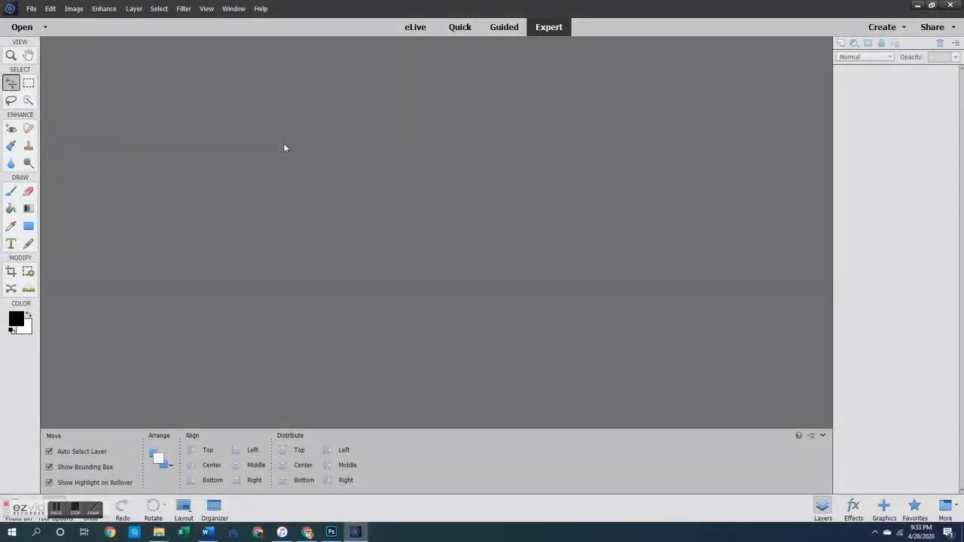
click(22, 27)
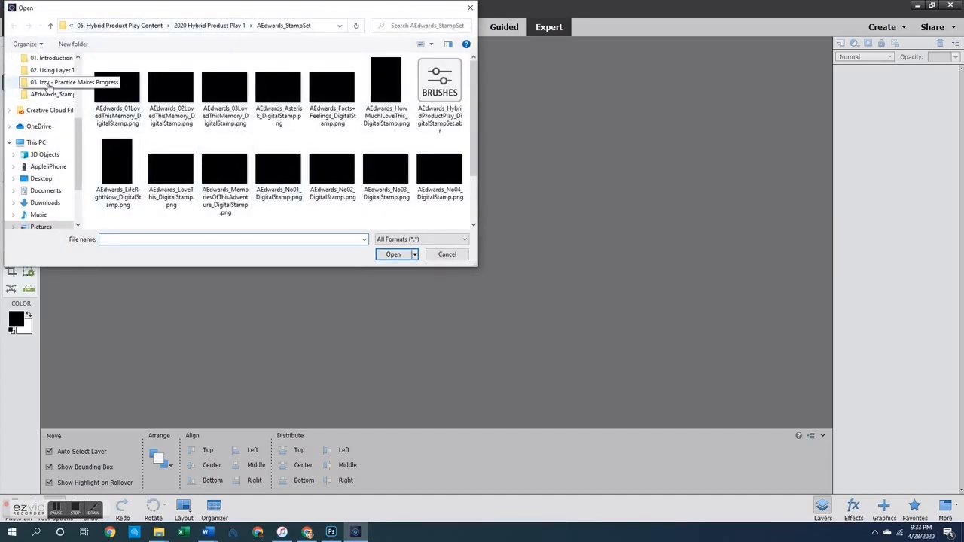
click(48, 71)
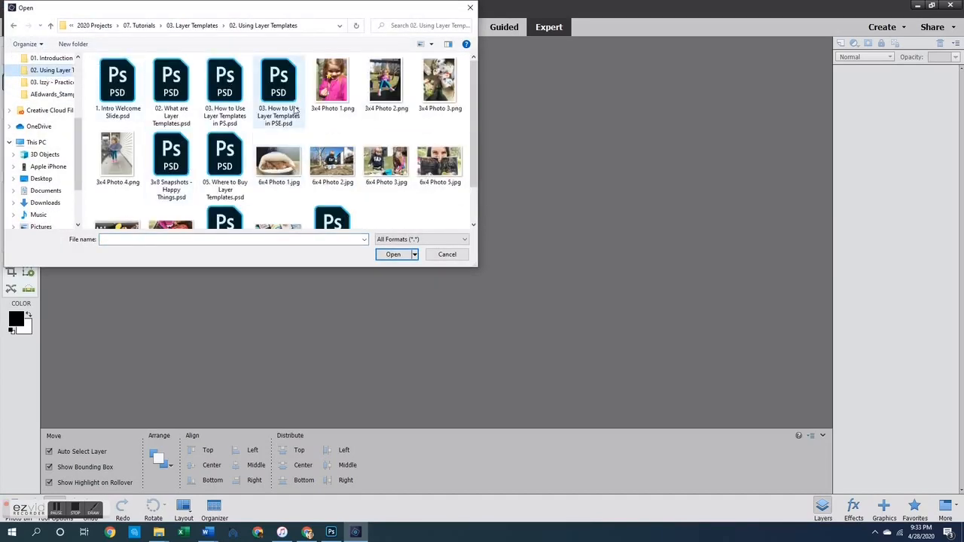
click(332, 89)
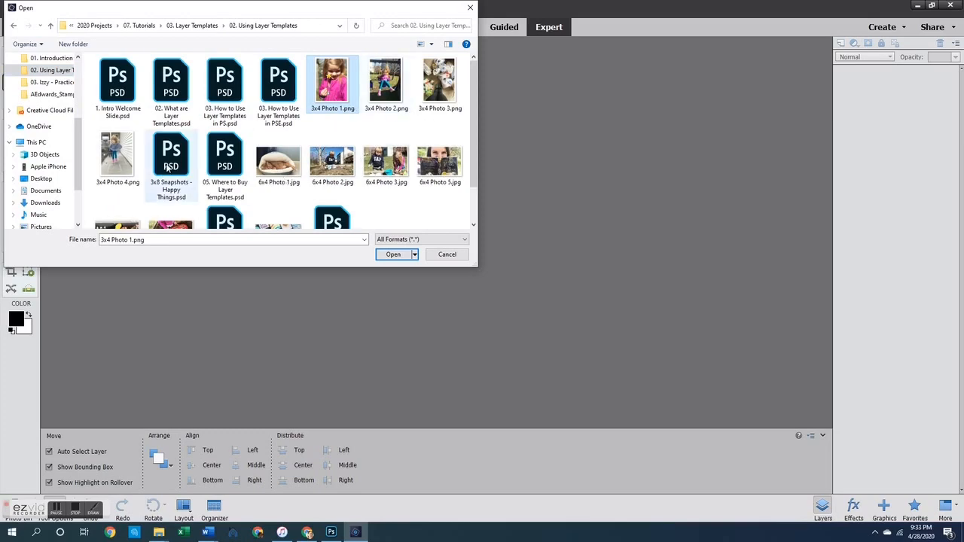
shift+click(122, 157)
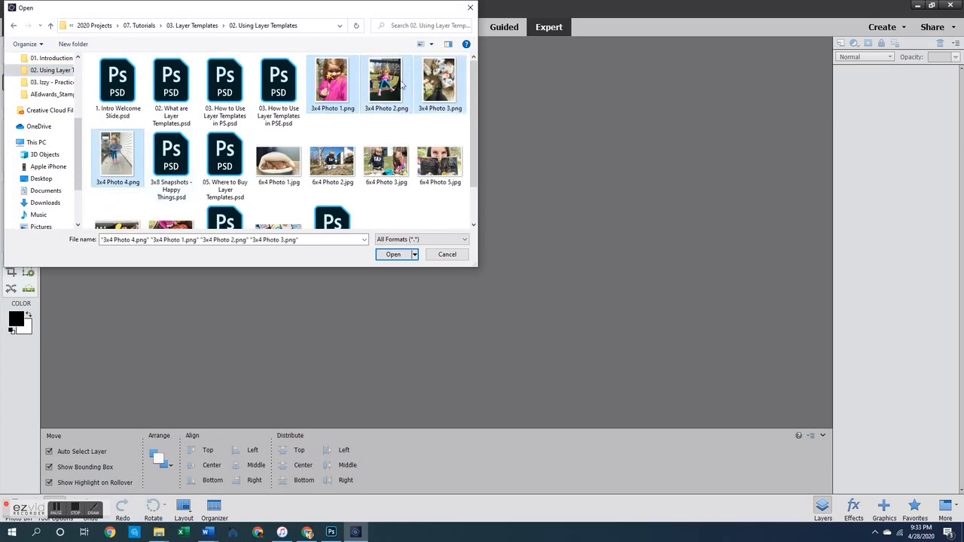
ctrl+click(443, 164)
key(Return)
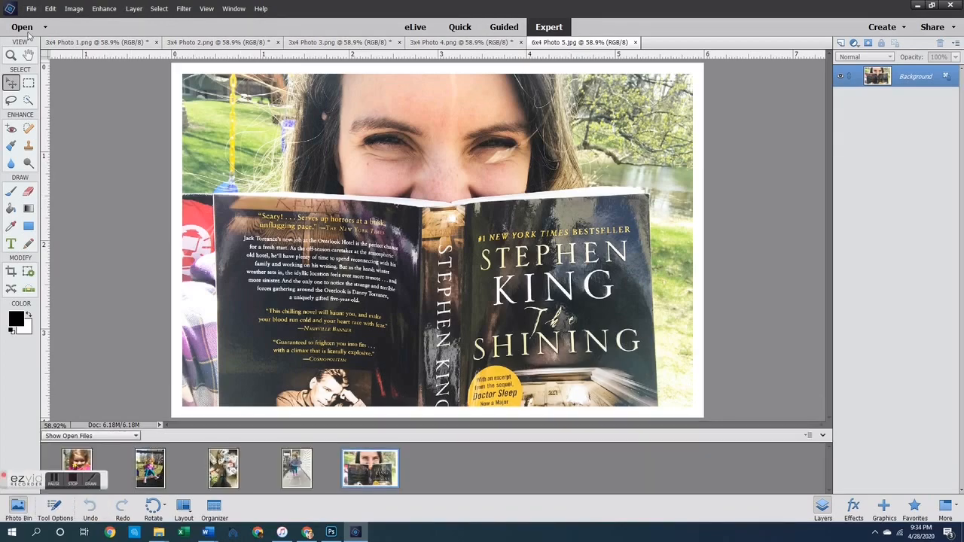
Open the template AEdwards_HolidayHome6x8LayeredTemplate.psd from the same folder as the photos
click(26, 29)
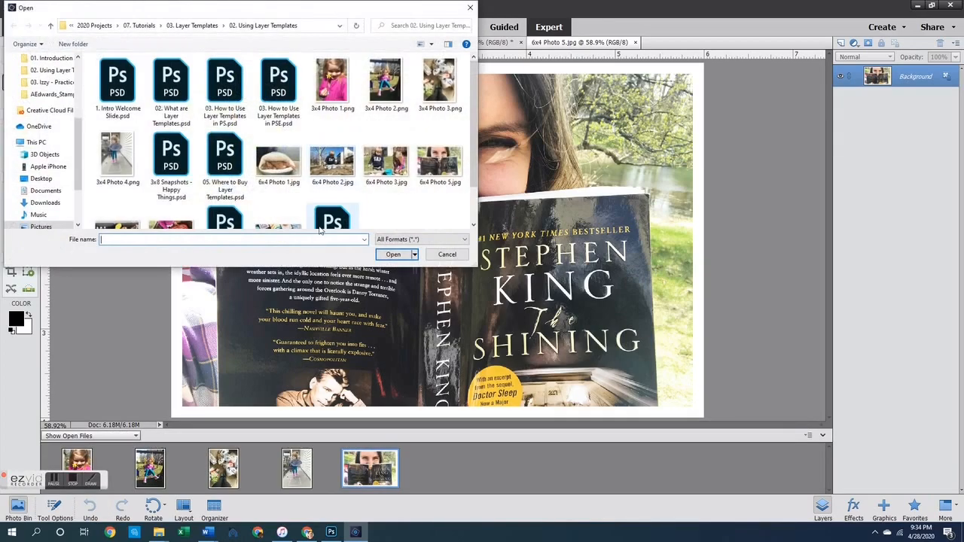
scroll(275, 187, down, 1)
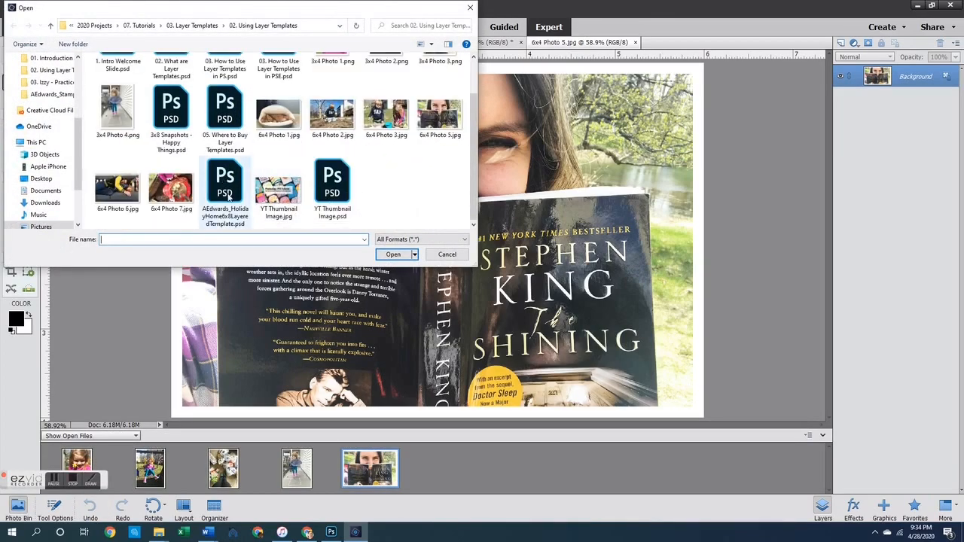
double_click(225, 185)
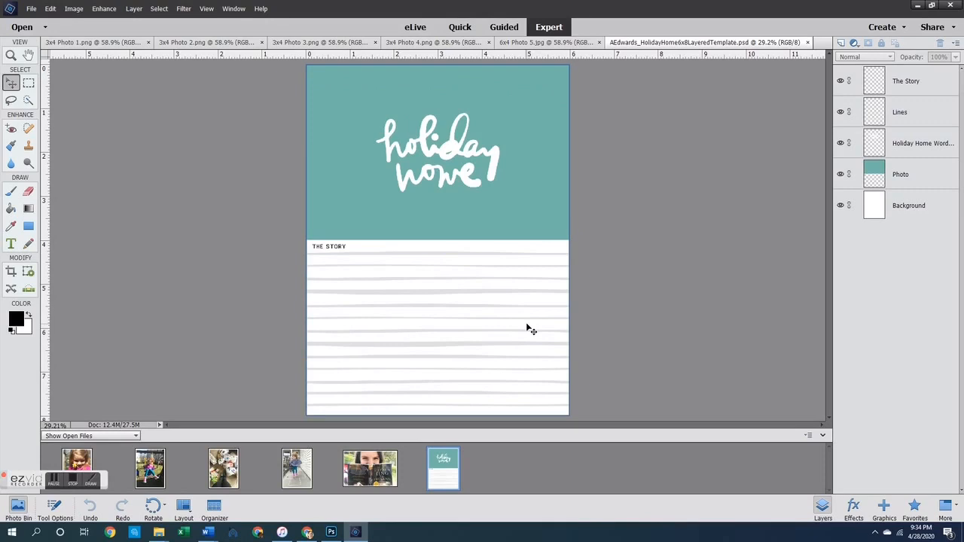
Go through the Holiday Home template's layers one by one from Background up to The Story to see what each contains, and deselect
click(896, 208)
click(908, 174)
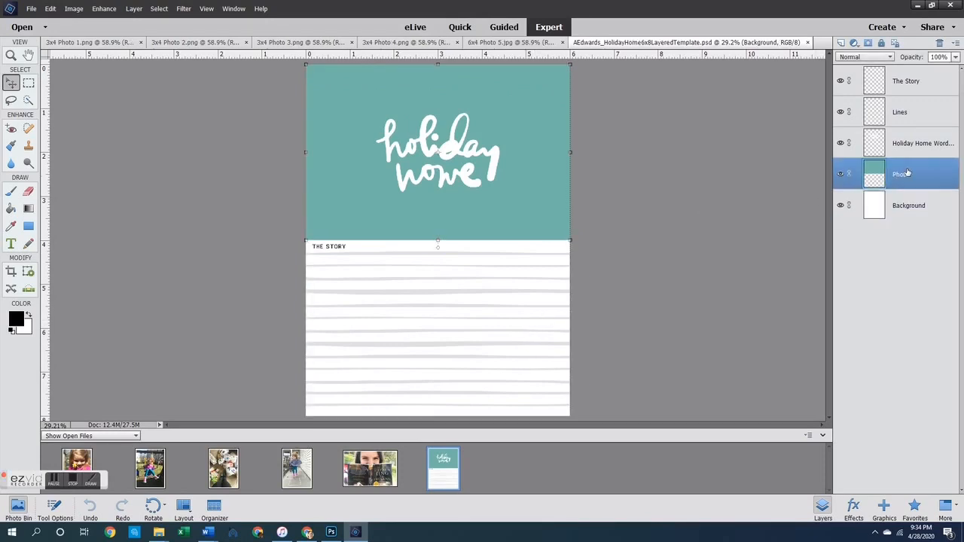
click(916, 146)
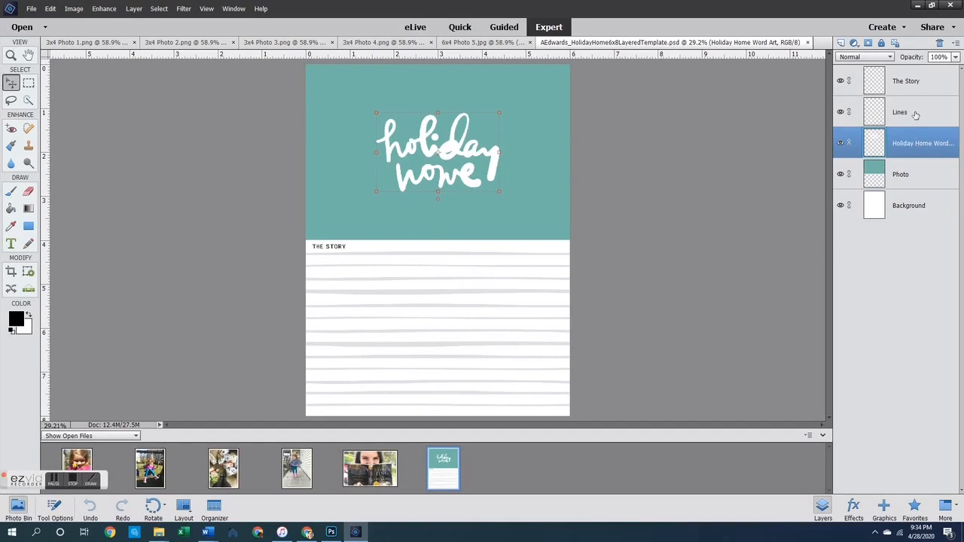
click(916, 113)
click(912, 80)
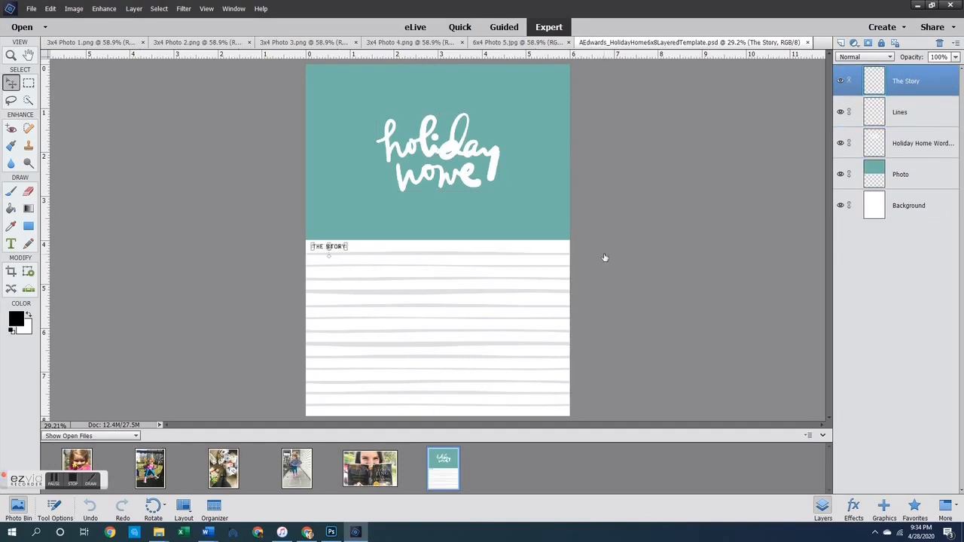
click(658, 260)
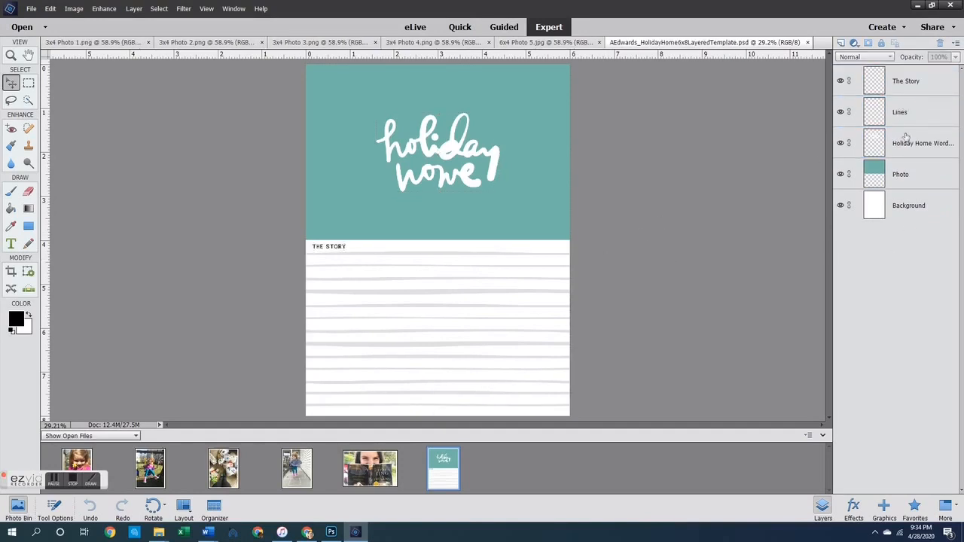
Copy the entire 6x4 Photo 5.jpg image and paste it directly above the Photo layer in the Holiday Home template
click(903, 175)
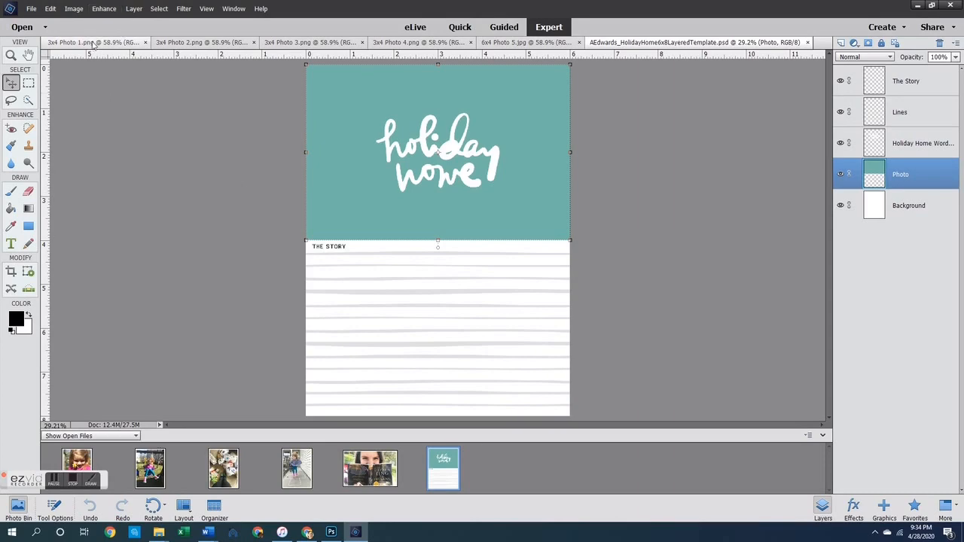
click(558, 42)
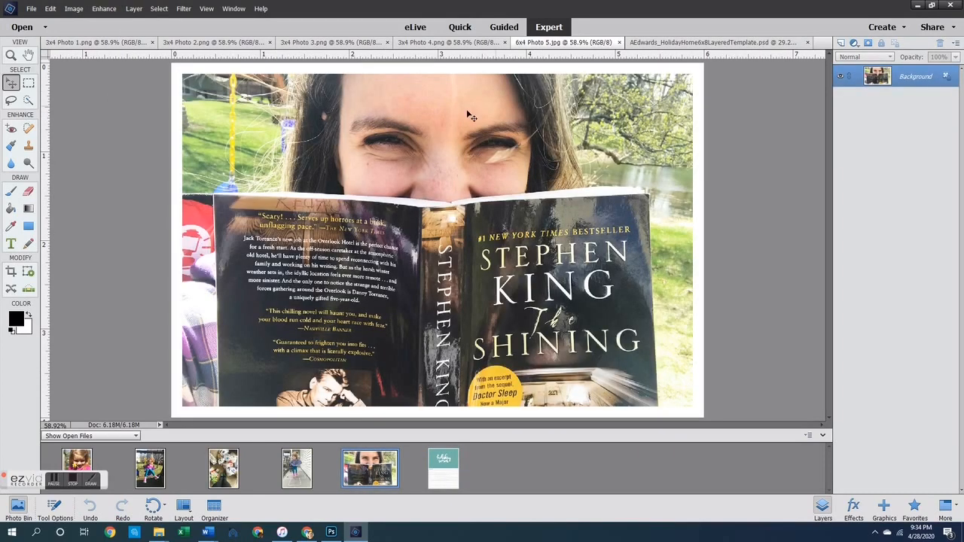
click(159, 9)
click(162, 21)
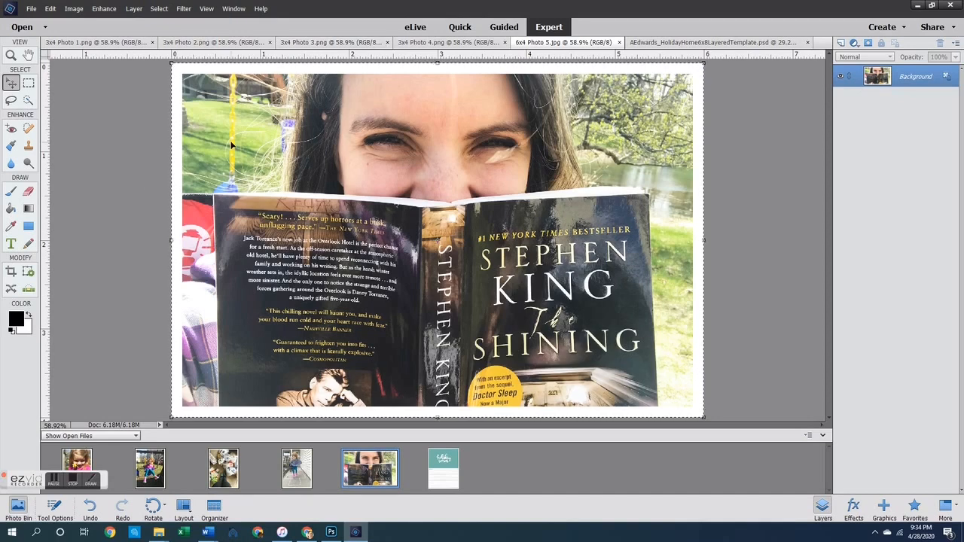
click(59, 10)
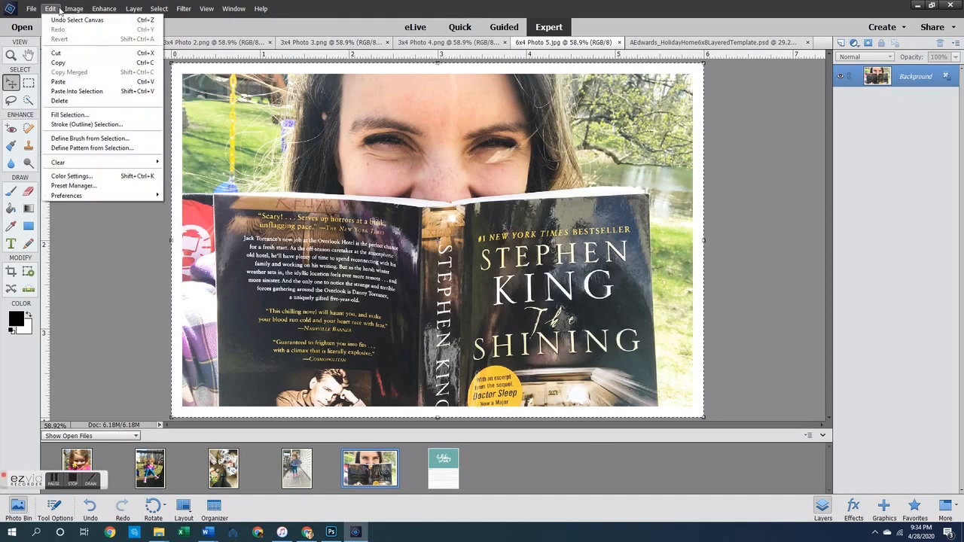
click(58, 62)
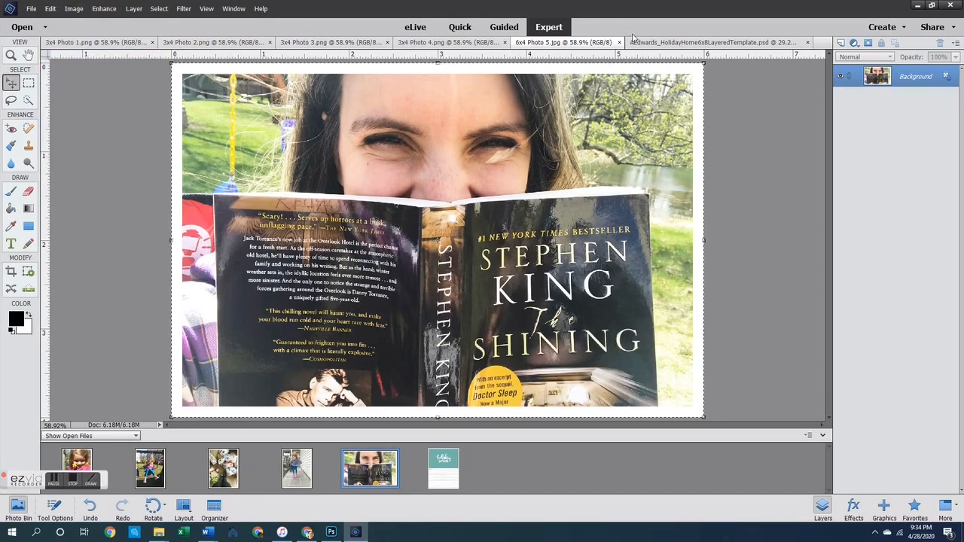
click(673, 42)
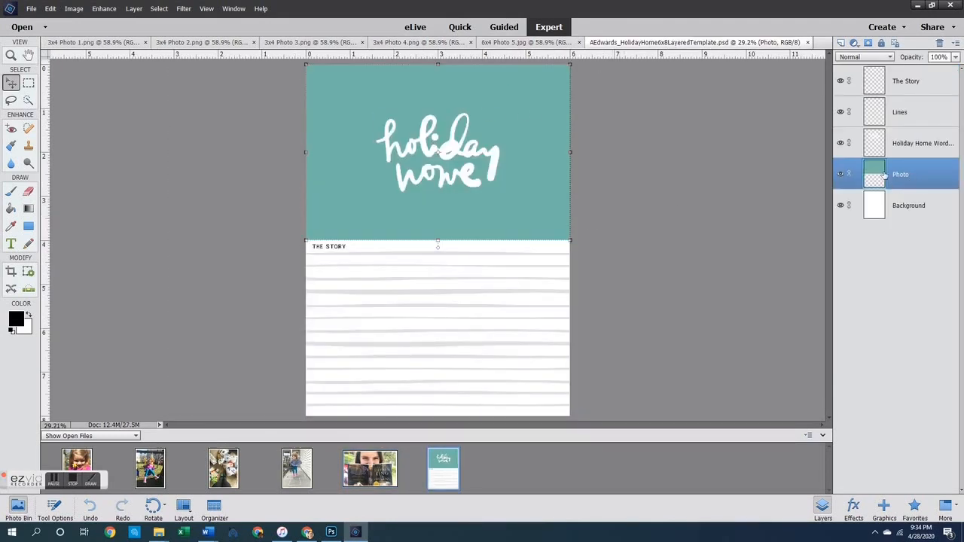
key(ctrl+v)
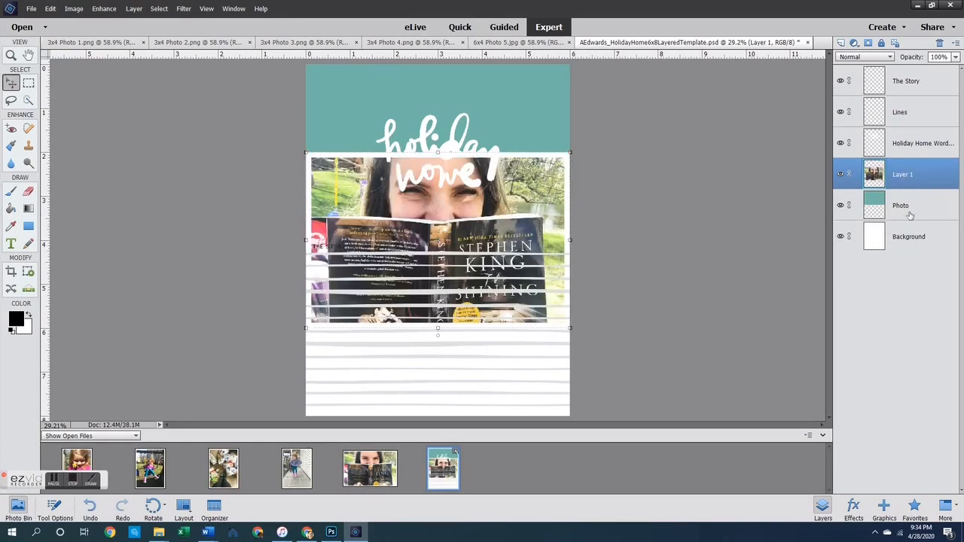
Clip the pasted photo to the Photo layer and position it to cover the teal area exactly
drag(530, 220, 528, 130)
click(719, 151)
drag(543, 166, 543, 177)
right_click(901, 180)
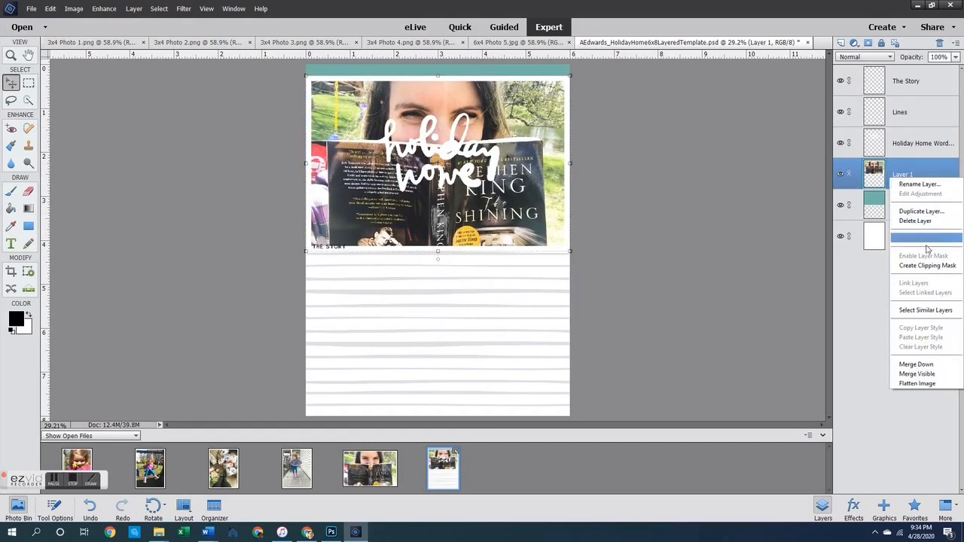
click(908, 265)
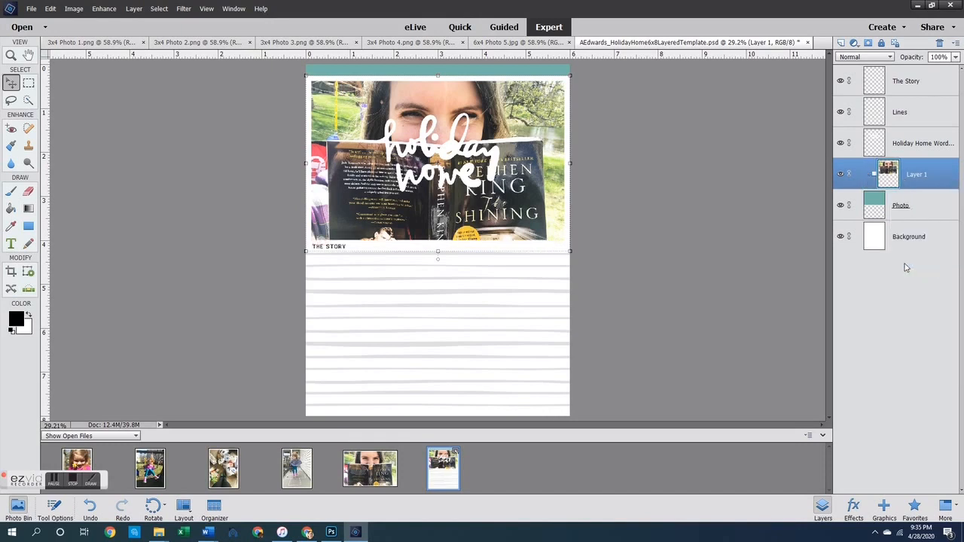
drag(532, 190, 538, 153)
click(688, 166)
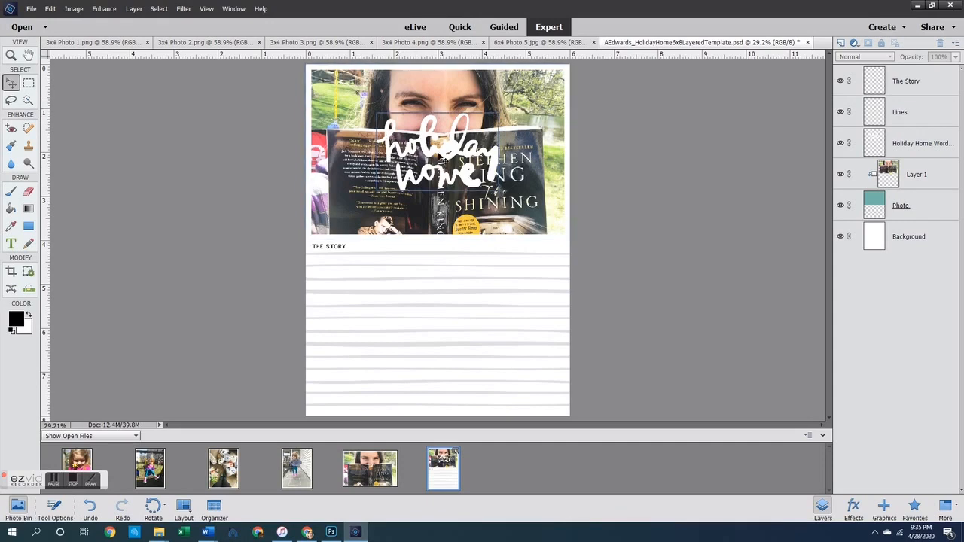
click(545, 158)
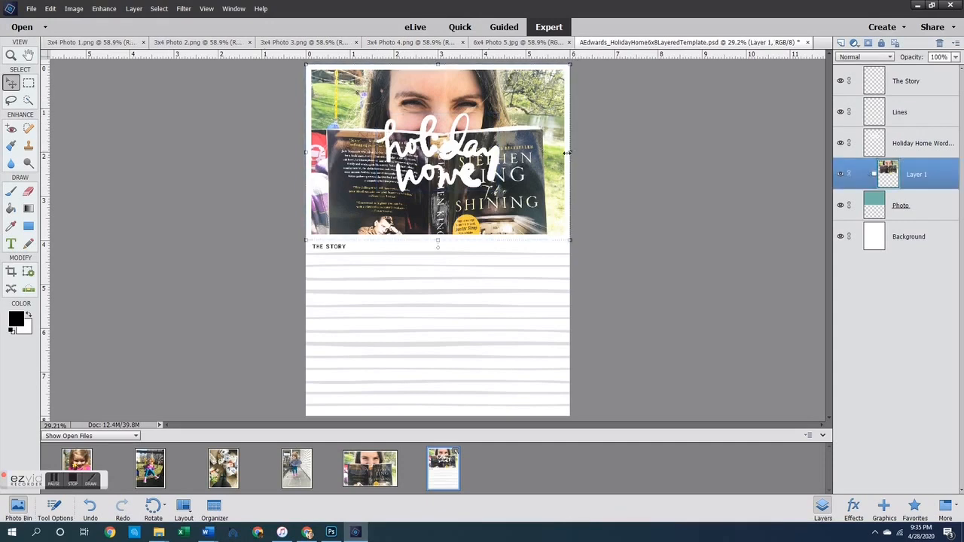
drag(568, 152, 587, 153)
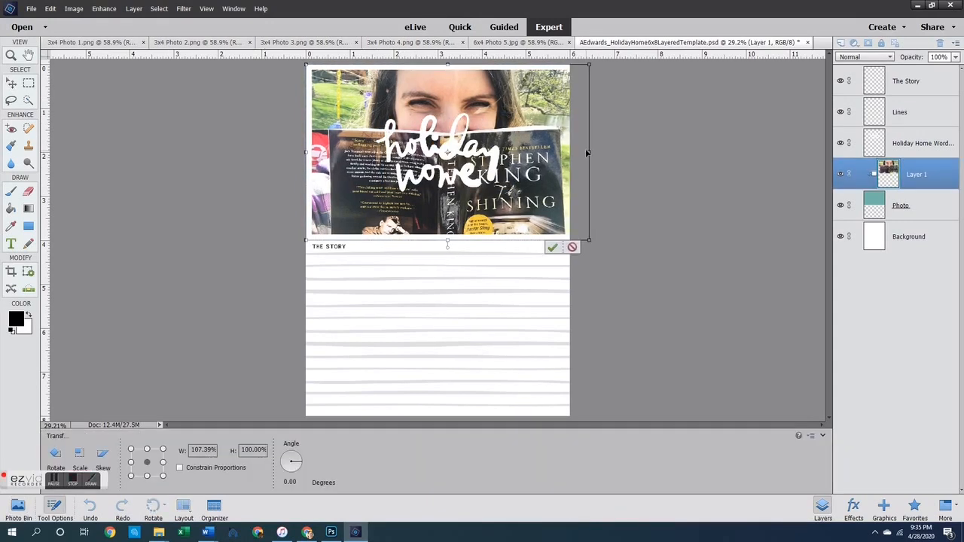
click(572, 247)
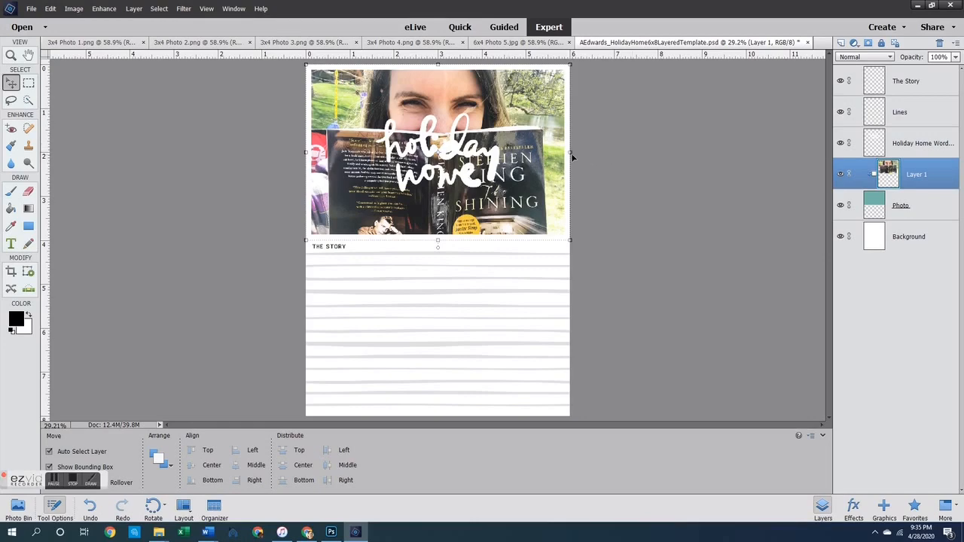
mouse_move(574, 152)
mouse_down()
mouse_move(699, 143)
mouse_move(537, 145)
mouse_move(645, 152)
mouse_move(587, 152)
mouse_up()
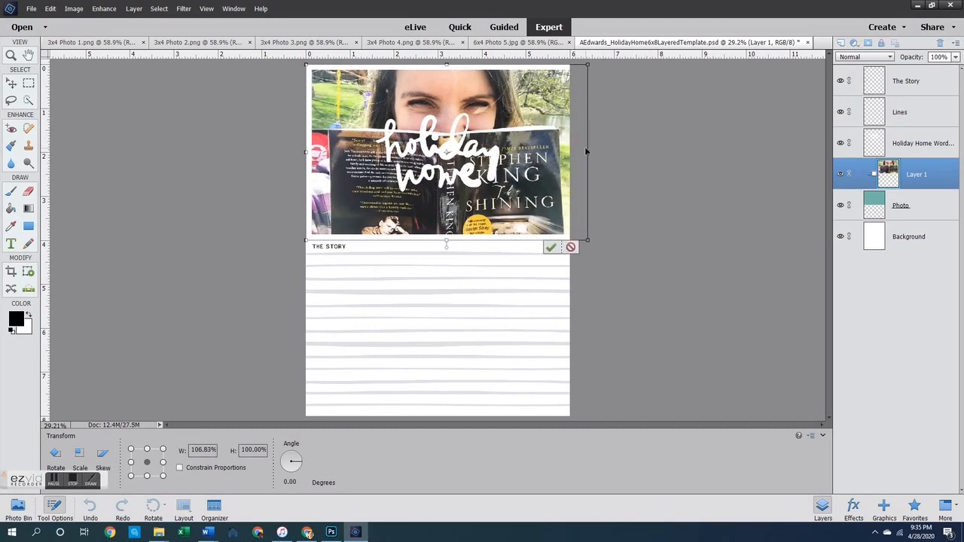
click(571, 248)
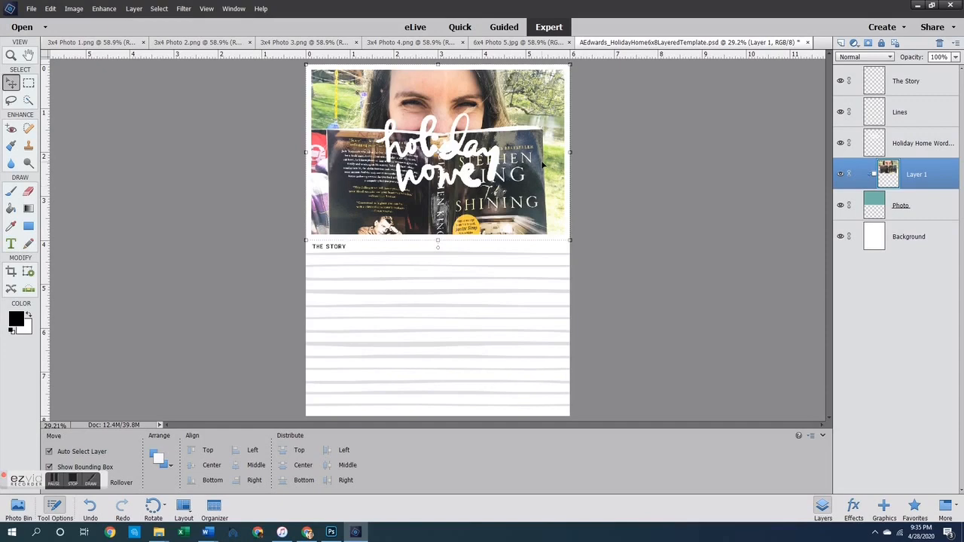
key(ctrl+t)
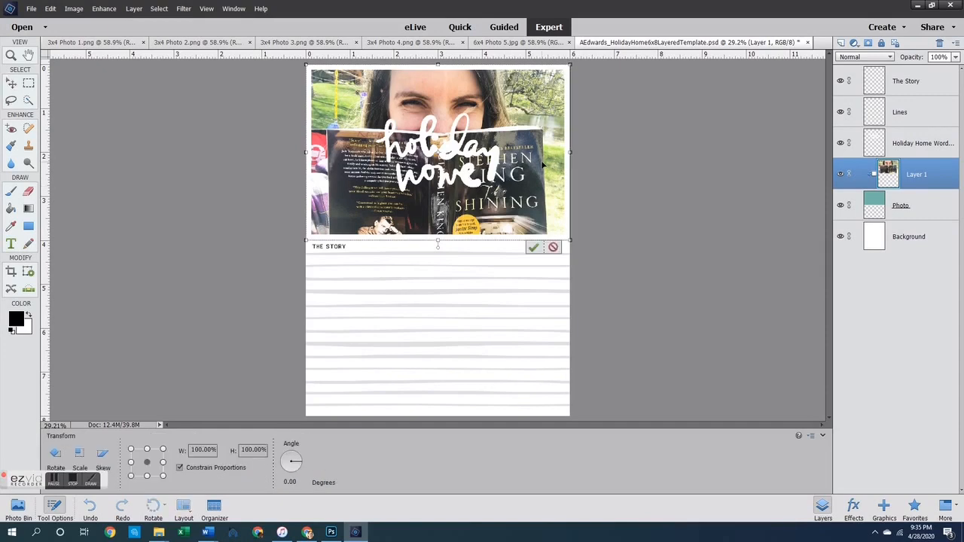
drag(569, 152, 580, 152)
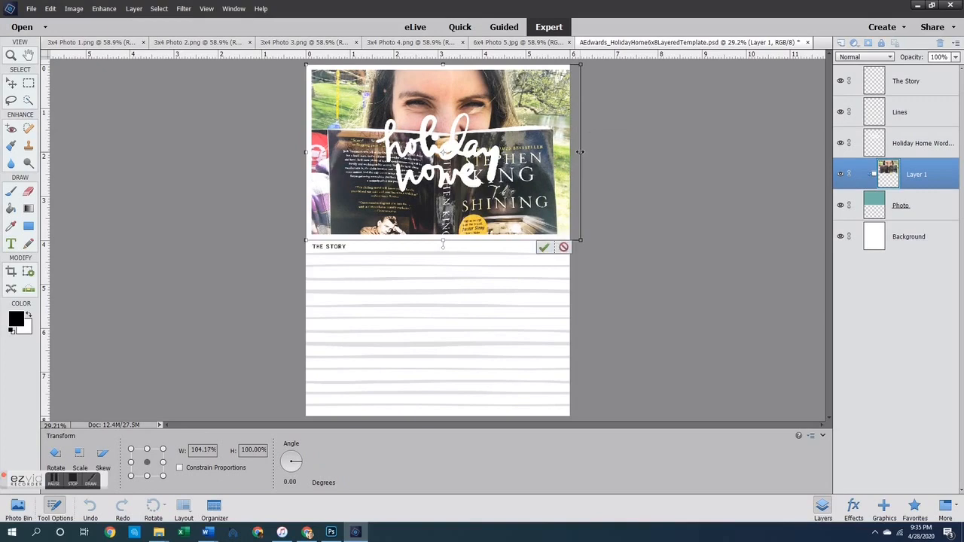
click(563, 248)
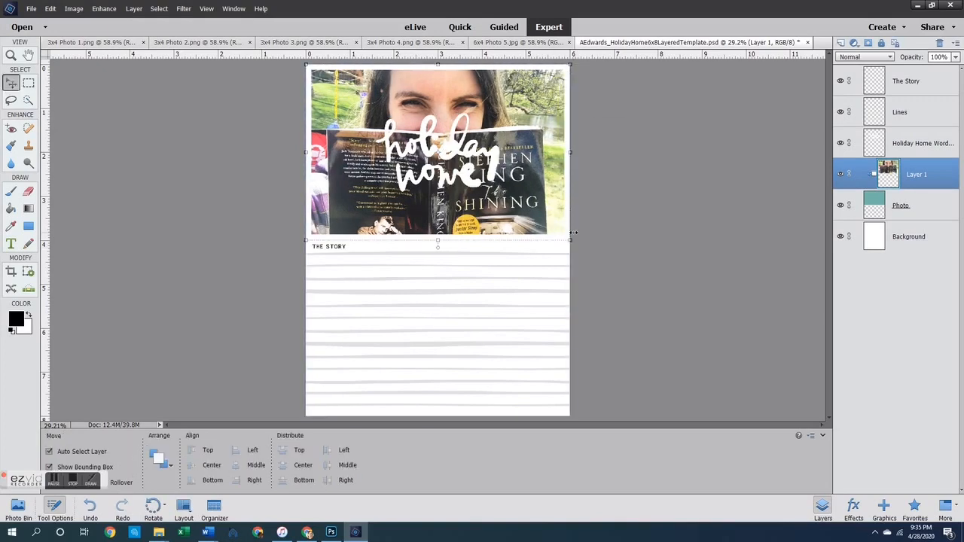
Scale the clipped photo proportionally to 108.43% and reposition it so its white border falls outside the photo area
drag(571, 240, 566, 284)
mouse_move(551, 207)
mouse_down()
mouse_move(541, 207)
mouse_move(546, 200)
mouse_up()
key(Left)
key(Left)
key(Left)
key(Left)
key(Left)
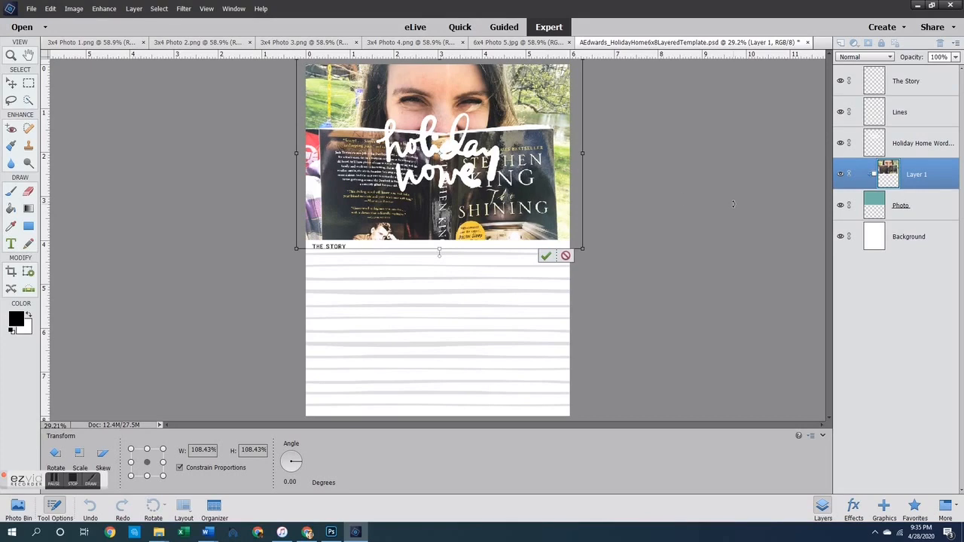
click(546, 256)
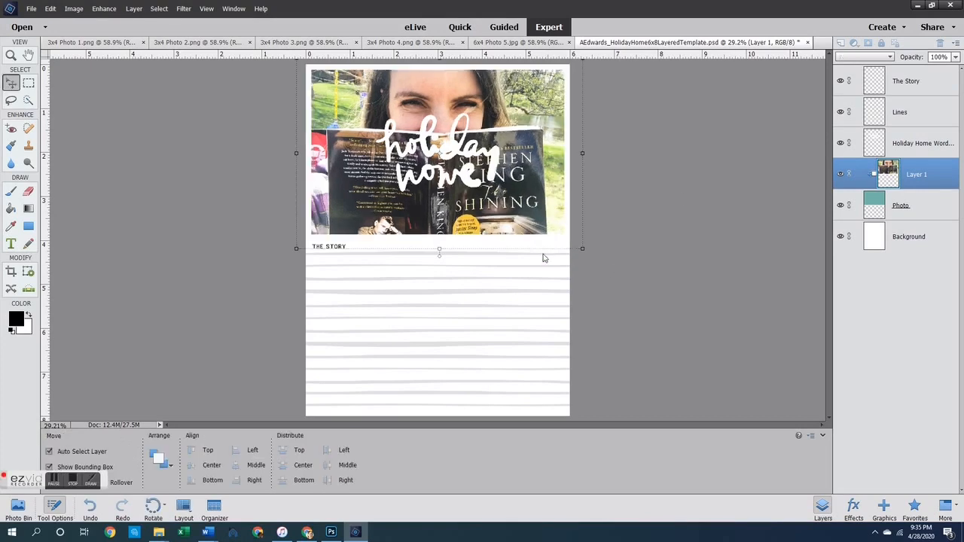
click(665, 193)
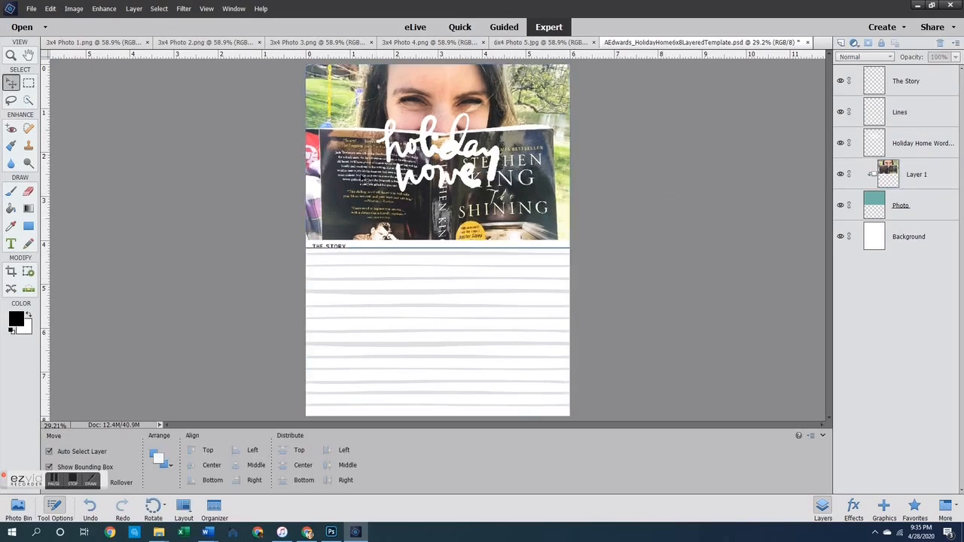
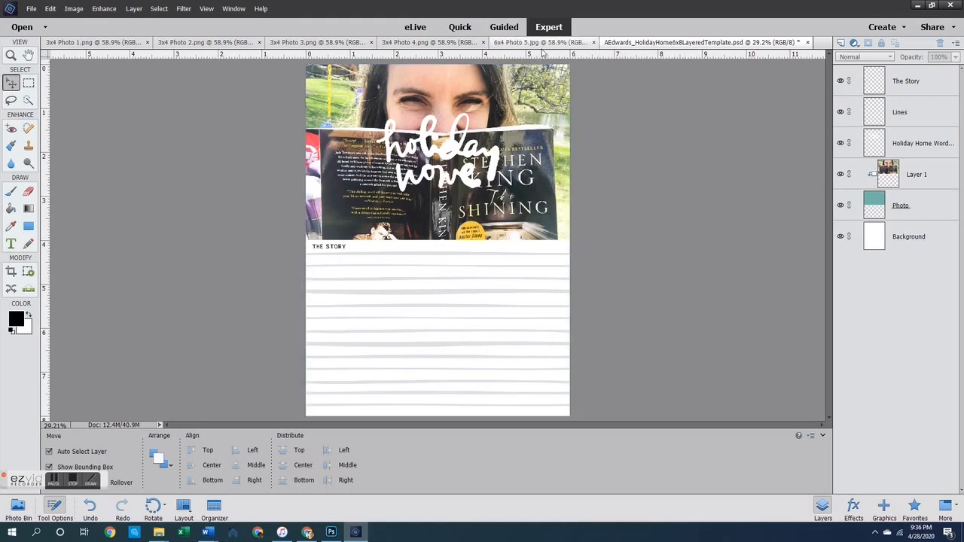
Create a new blank document 8.5 inches wide and 11 inches high at 300 pixels per inch
key(ctrl+n)
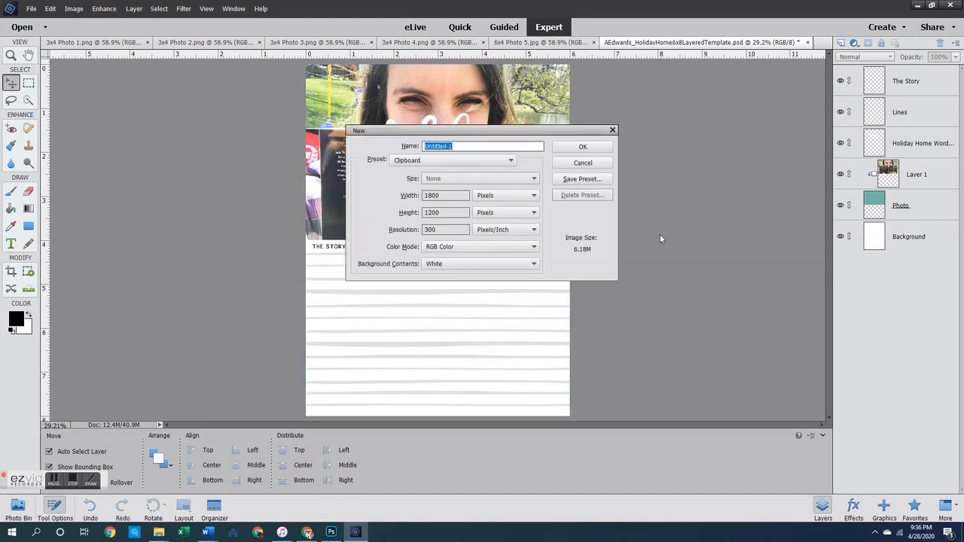
click(481, 198)
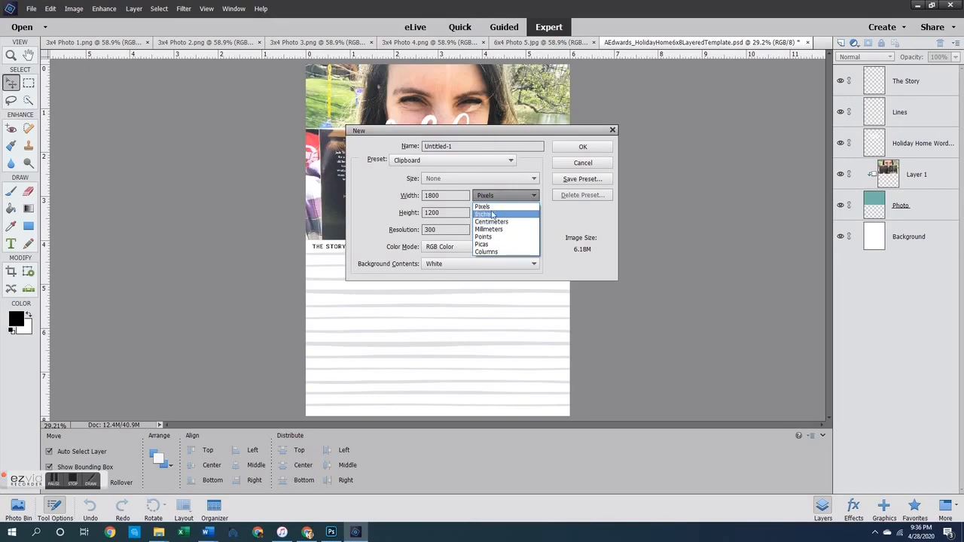
click(486, 212)
click(450, 196)
text(8.5)
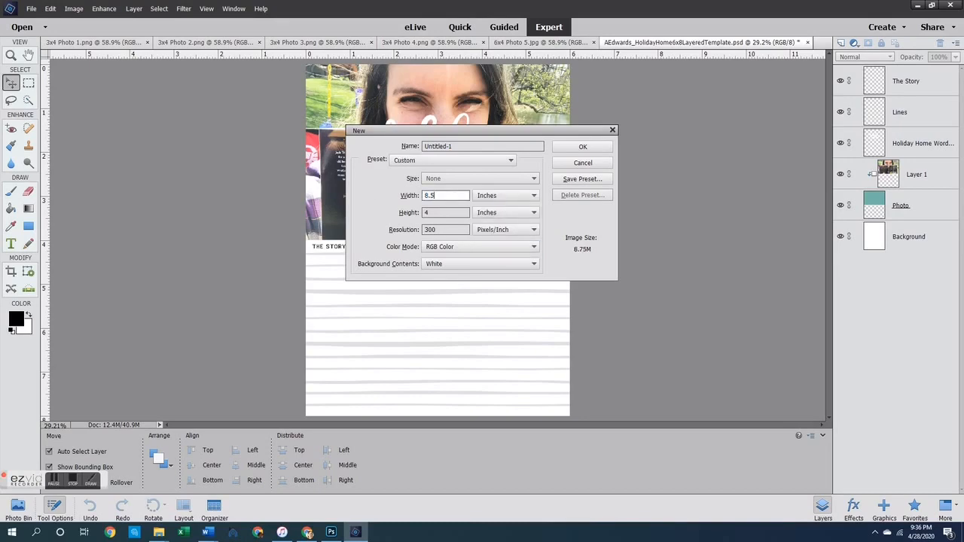
key(Tab)
key(Tab)
text(11)
key(Tab)
key(Tab)
key(End)
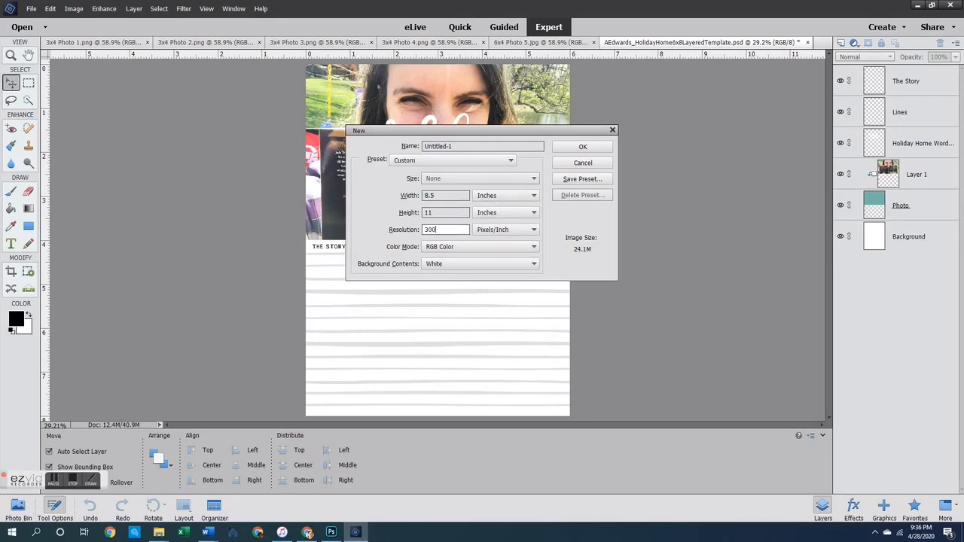
key(Return)
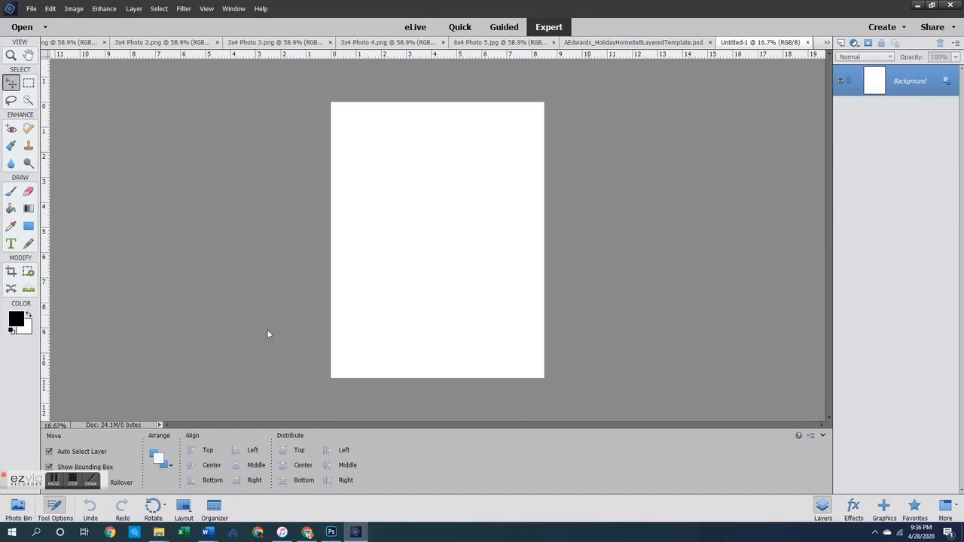
In the Holiday Home template, add a text box below The Story containing "JOURNALING" followed by a long row of hyphens
click(608, 43)
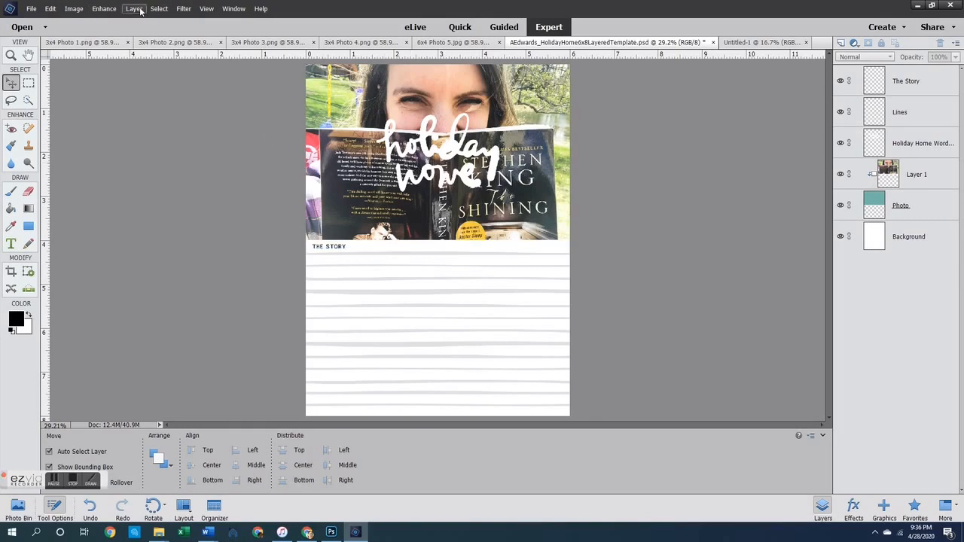
click(11, 243)
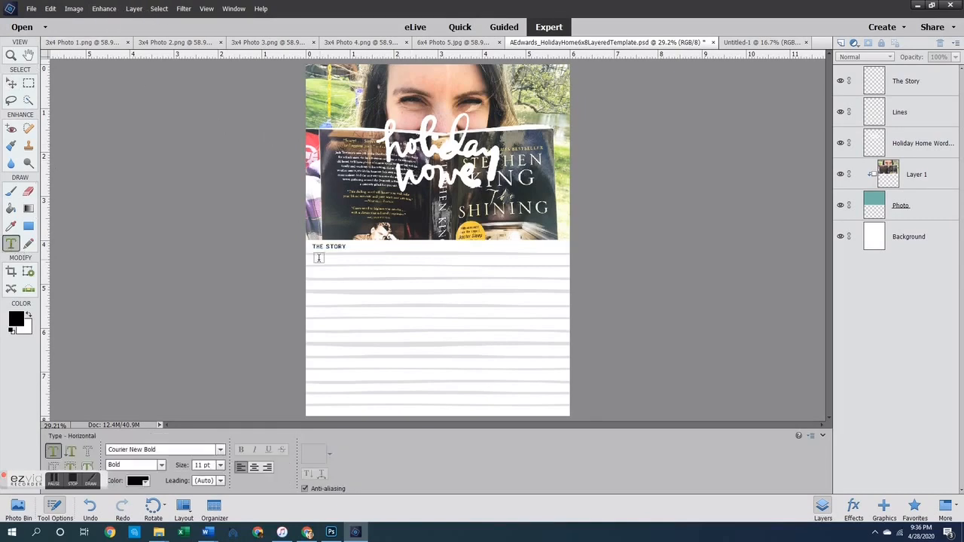
drag(319, 256, 557, 261)
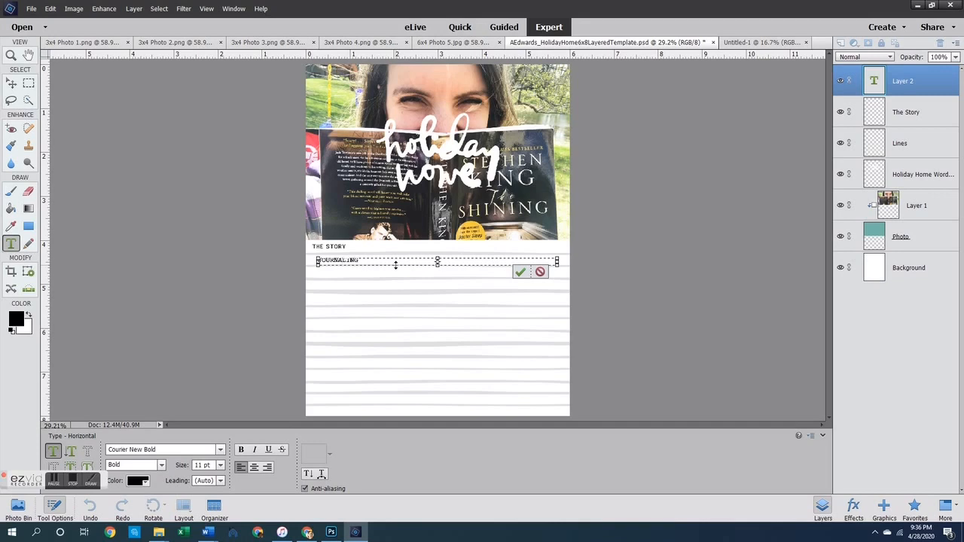
text(JOURNALING---------------------------------------)
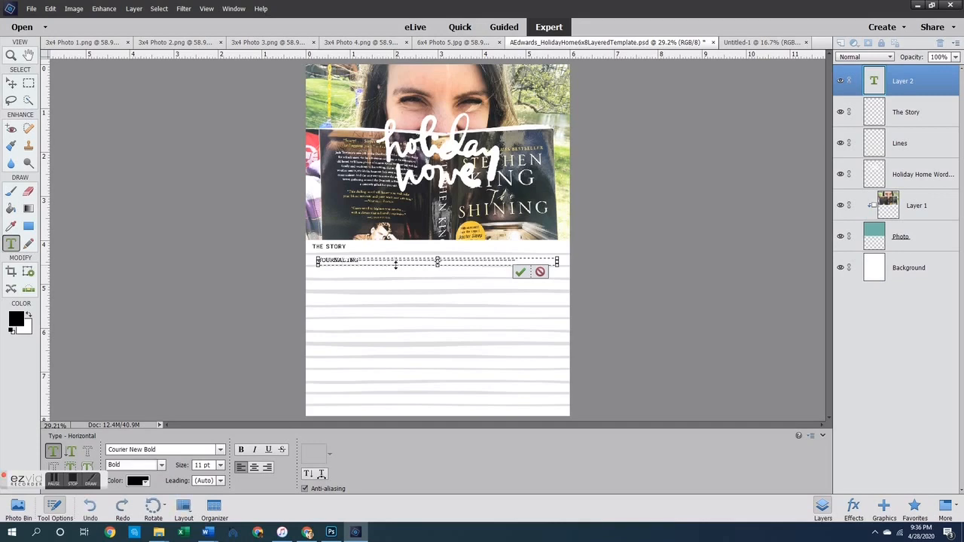
key(ctrl+Return)
click(633, 260)
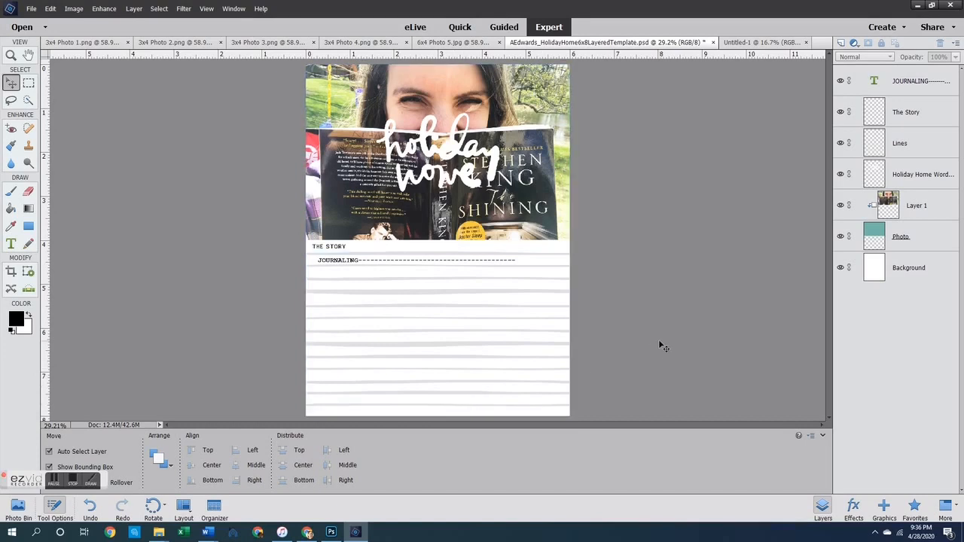
Merge all visible layers of the Holiday Home template and select the entire merged card for copying
click(135, 9)
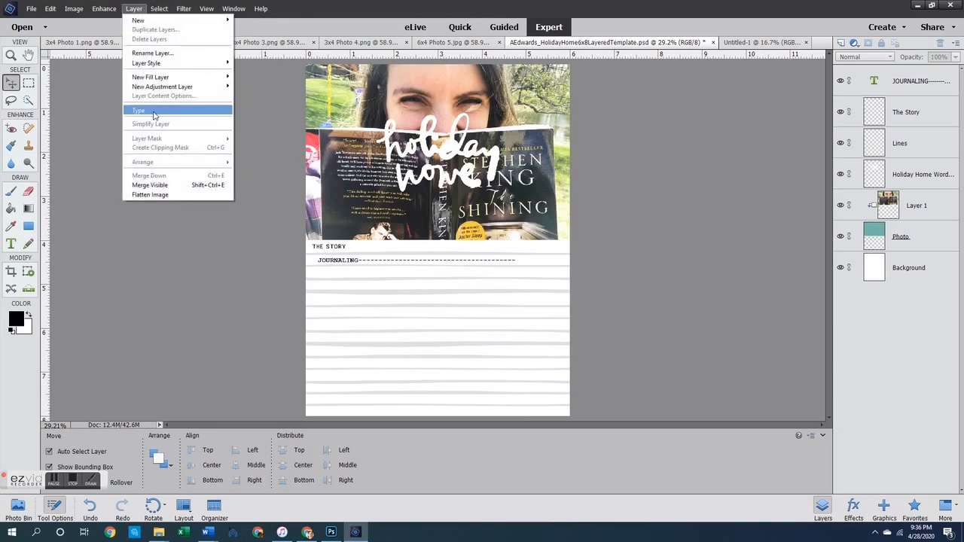
click(154, 185)
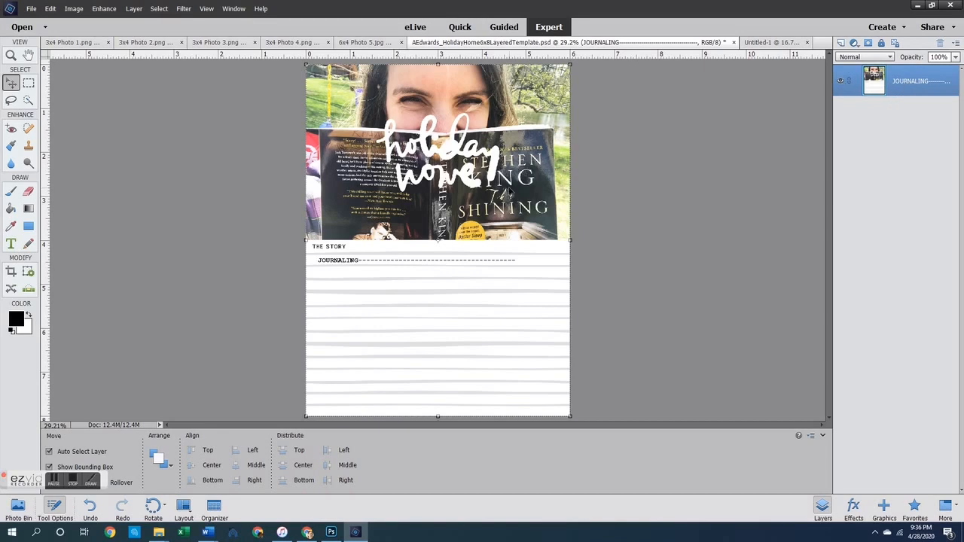
key(ctrl+a)
Paste the merged Holiday Home card into the blank 8.5 x 11 inch page and align it with the page's upper-left corner
click(769, 42)
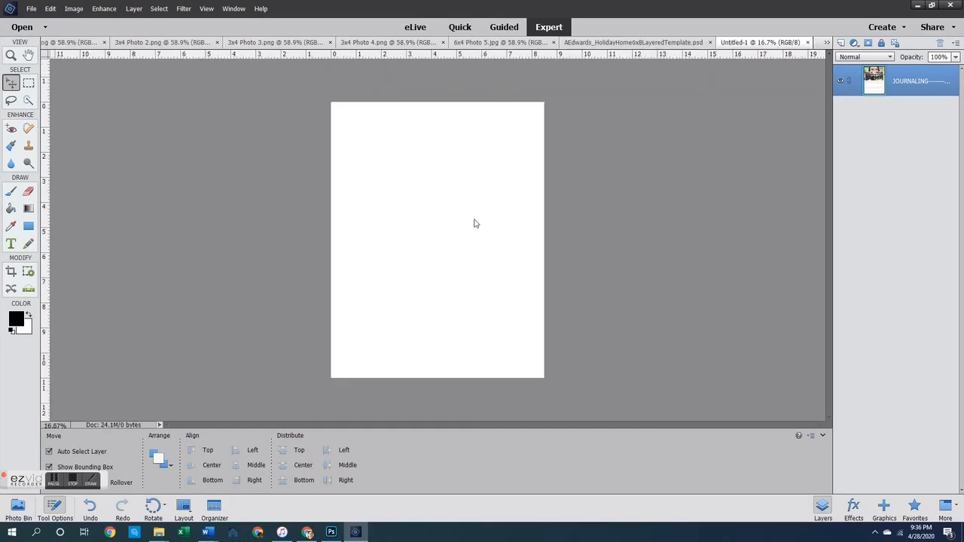
key(ctrl+v)
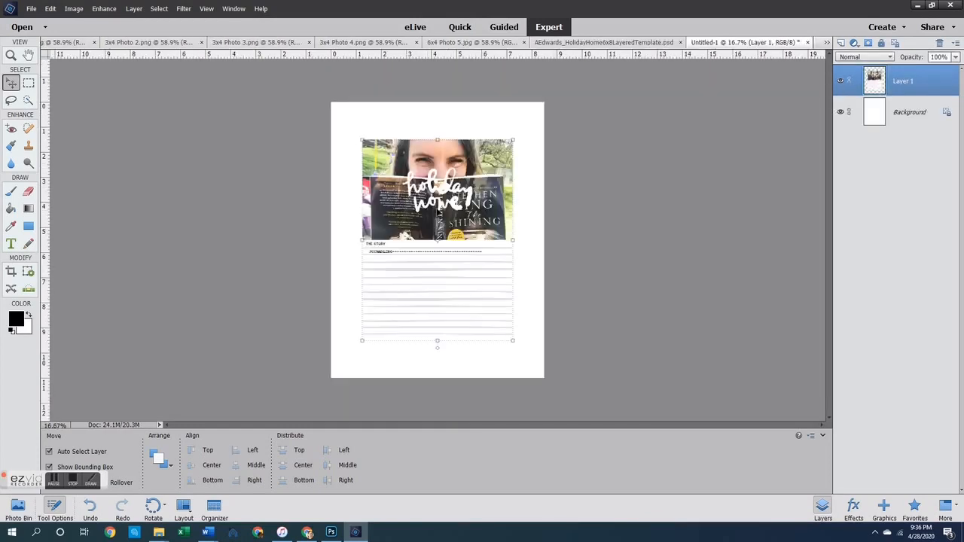
drag(453, 281, 423, 239)
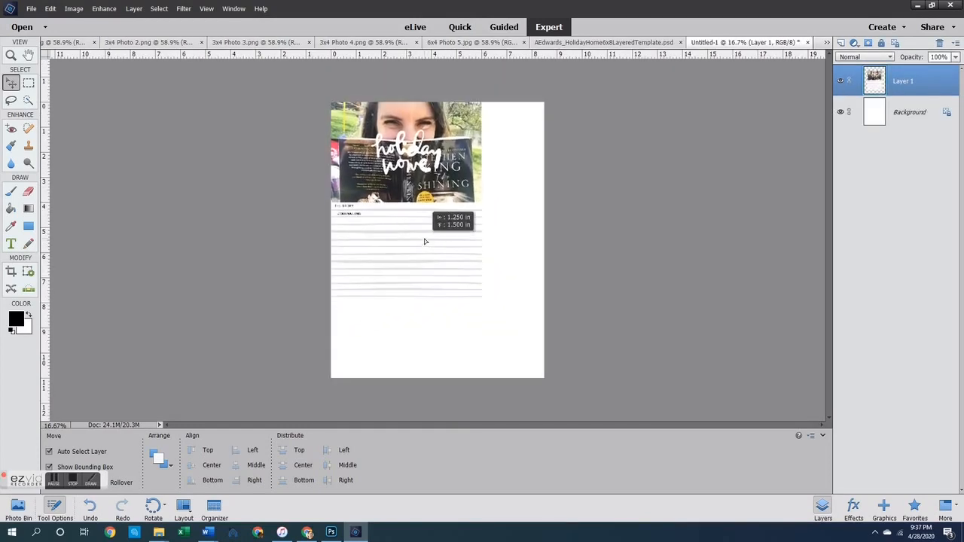
click(625, 182)
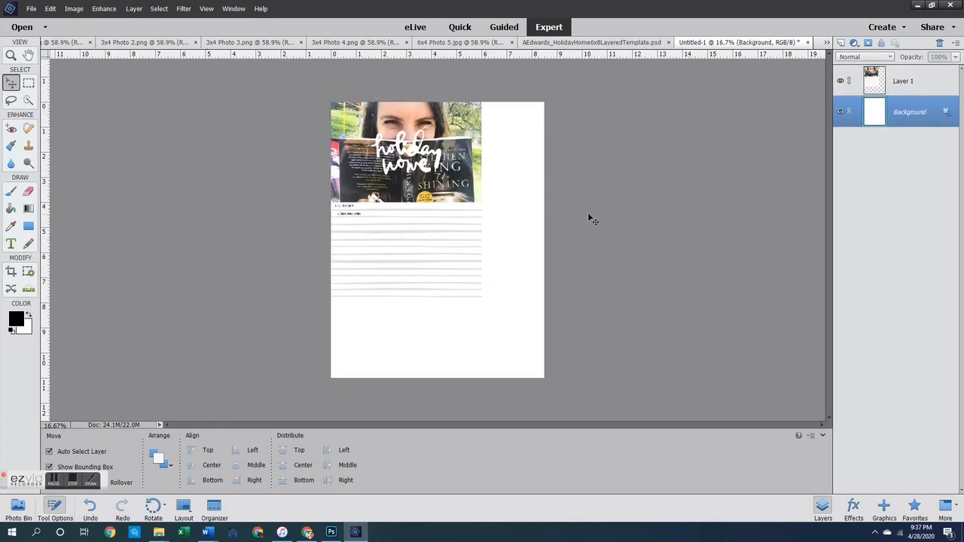
Close the Holiday Home template without saving its changes
click(566, 43)
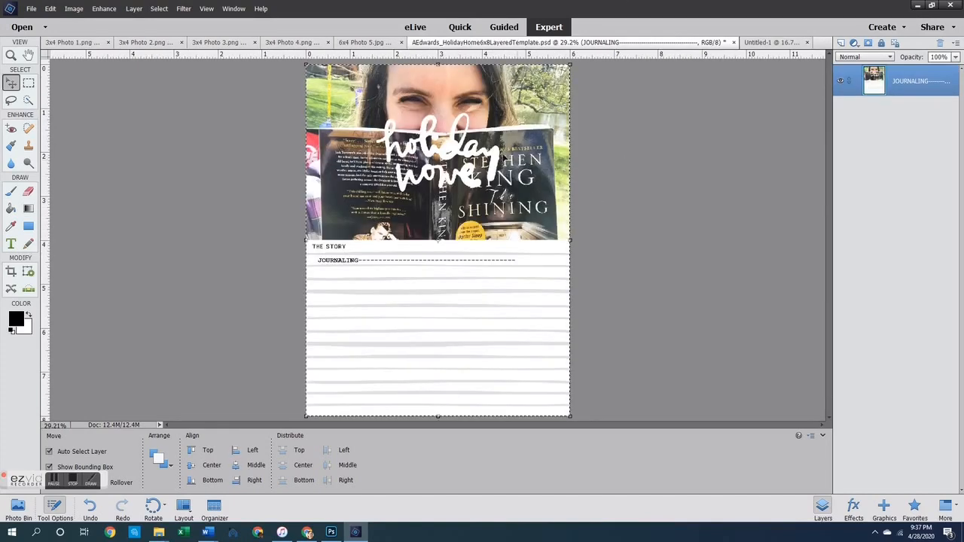
click(733, 43)
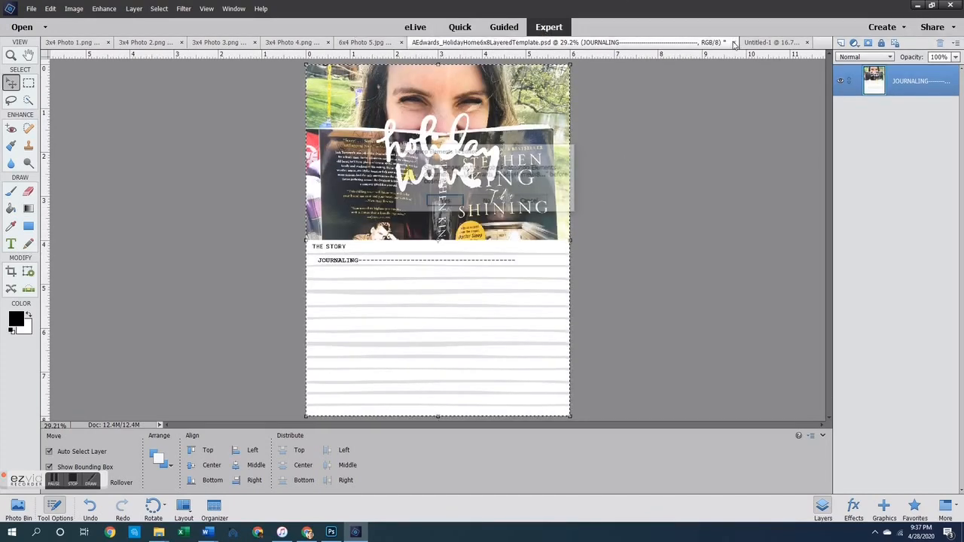
click(487, 201)
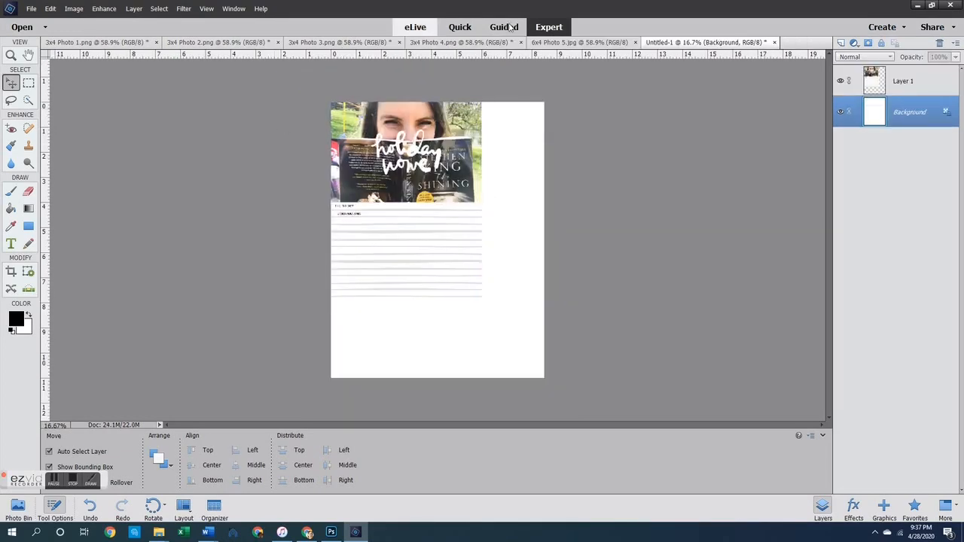
Open the template file 3x8 Snapshots - Happy Things.psd
key(ctrl+o)
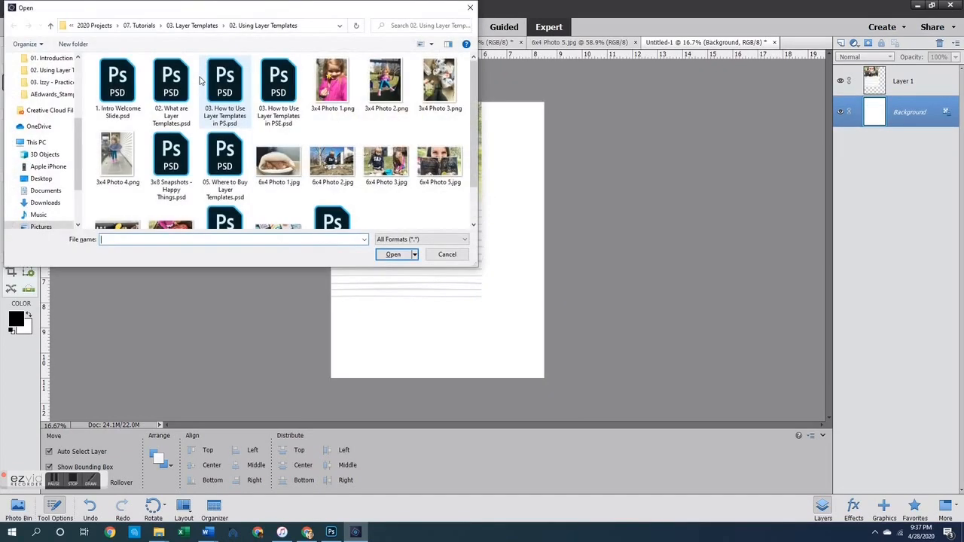
scroll(226, 157, down, 1)
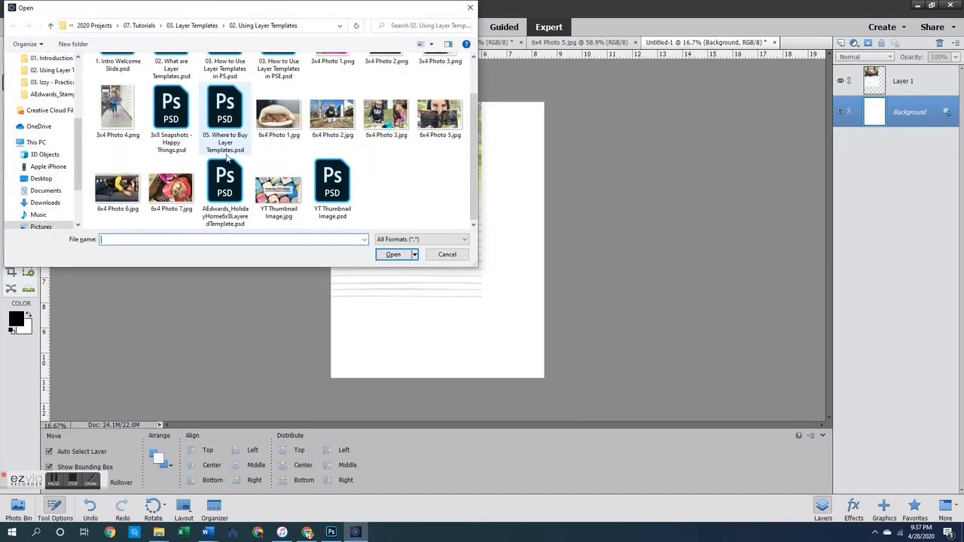
double_click(171, 121)
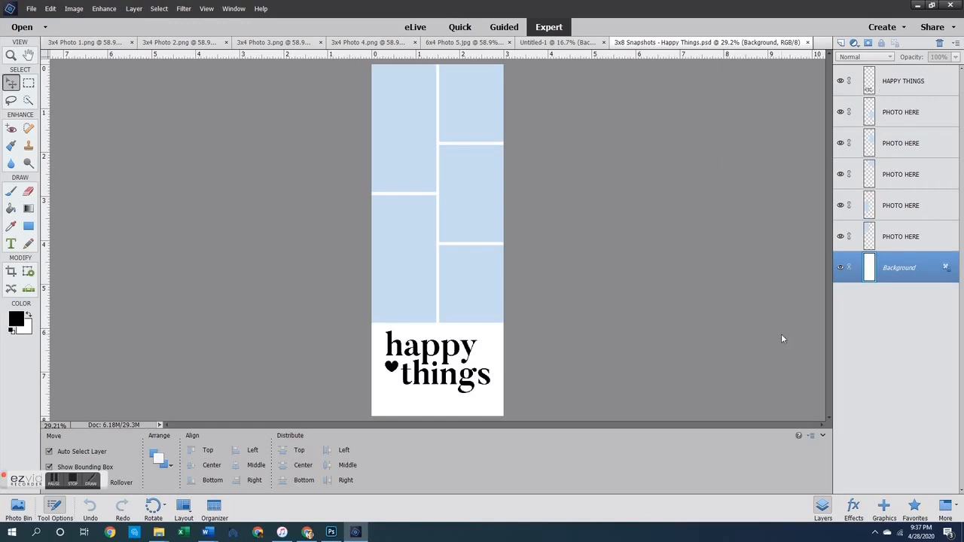
Select and copy all of 3x4 Photo 1.png and close that photo's document
click(83, 42)
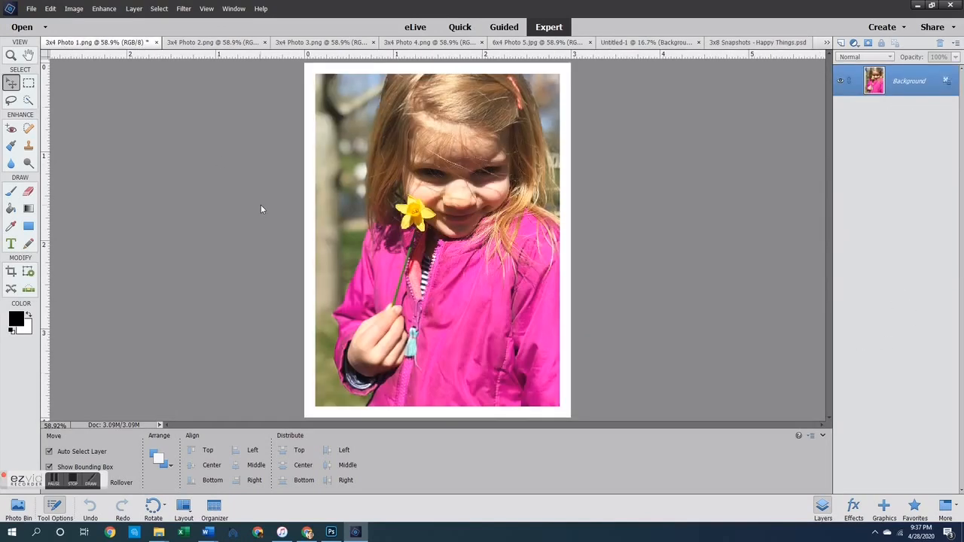
key(ctrl+a)
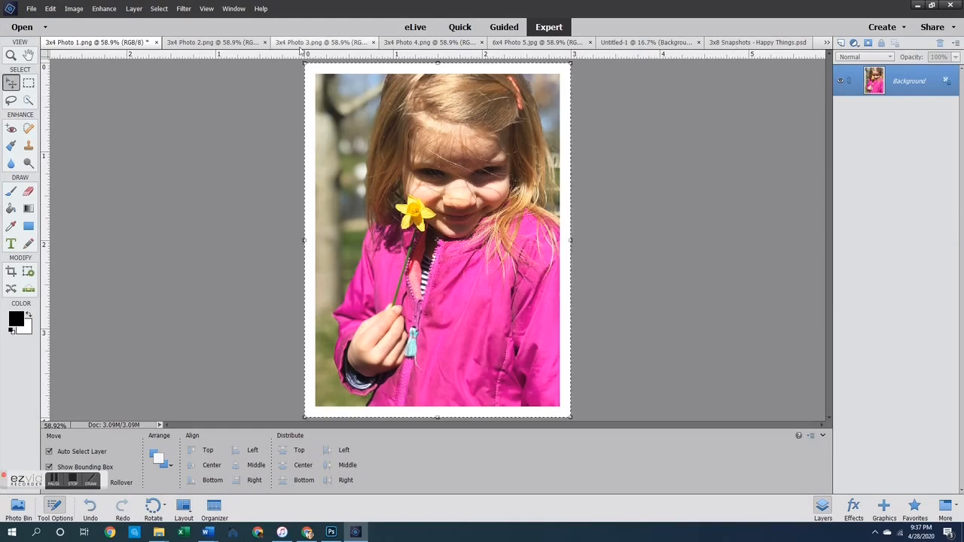
click(157, 43)
Paste the copied photo directly above the upper-left PHOTO HERE layer and move it over that placeholder
key(ctrl+v)
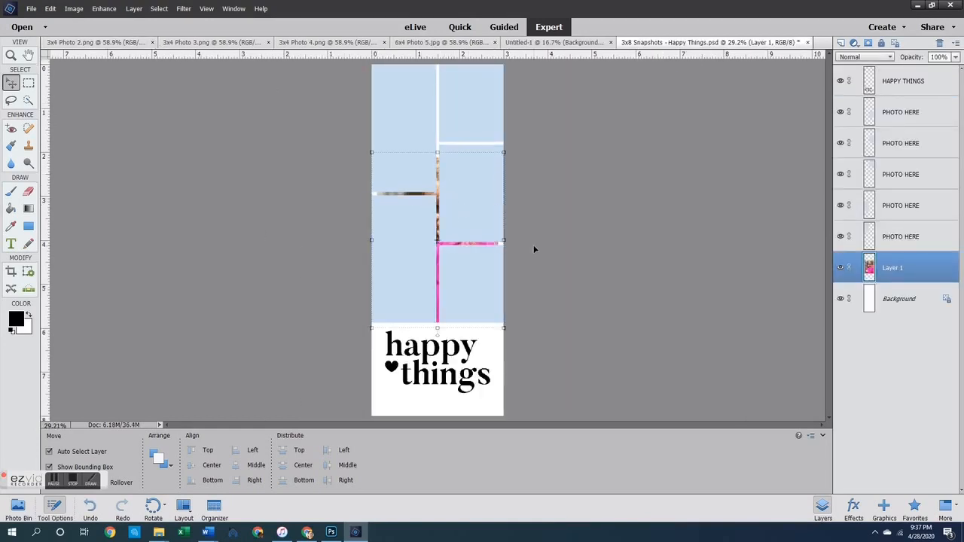
key(ctrl+z)
click(393, 143)
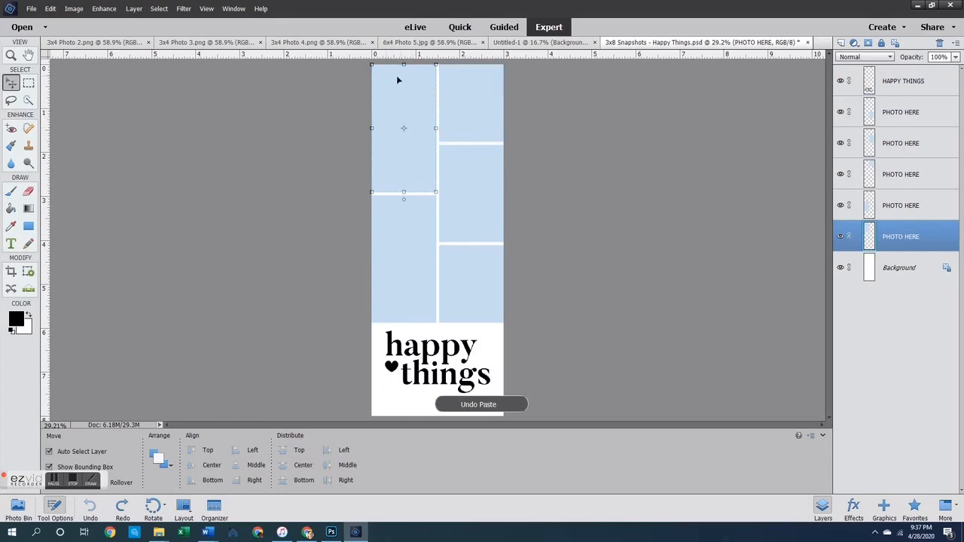
key(ctrl+v)
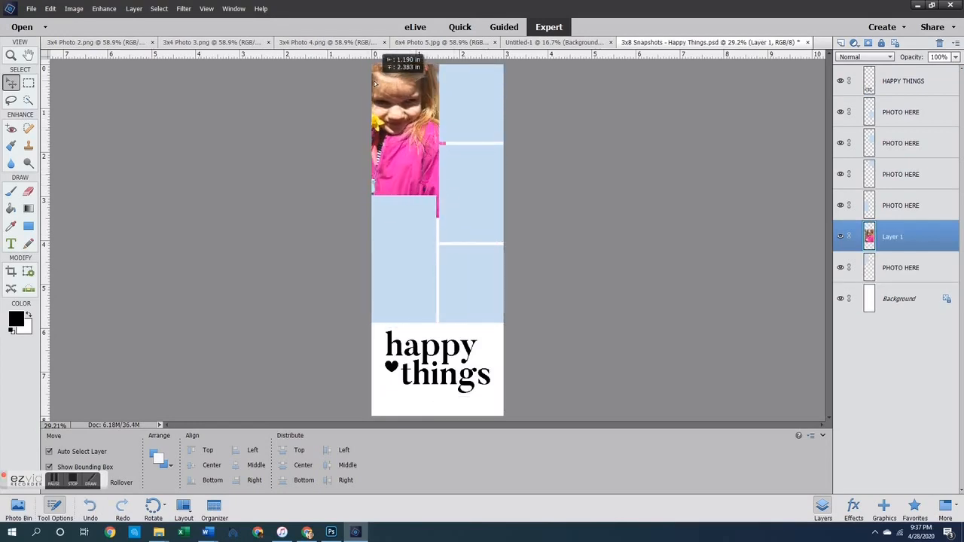
Clip the girl-with-flower photo to its placeholder, scale it proportionally to 82.06% and reposition it to fill the frame
right_click(890, 237)
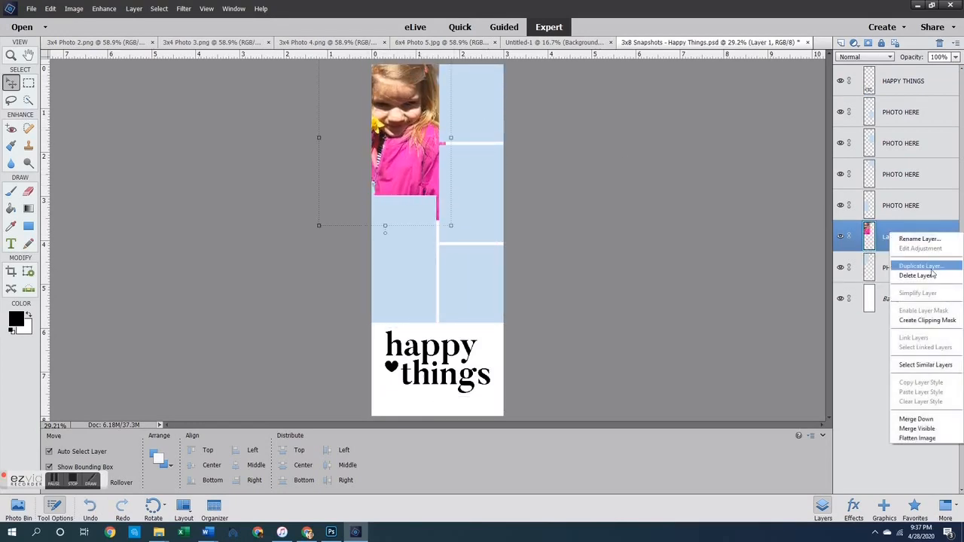
click(923, 315)
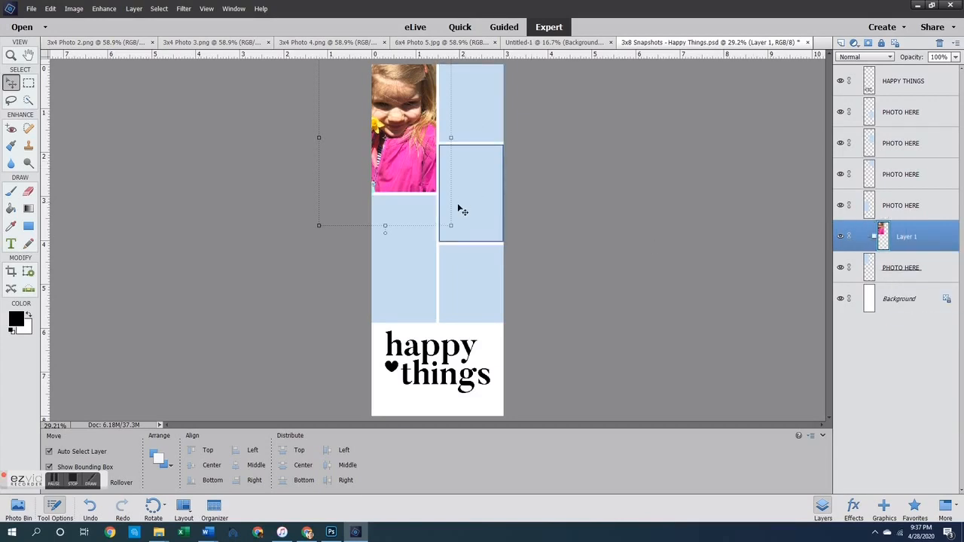
drag(318, 228, 349, 198)
drag(411, 137, 407, 145)
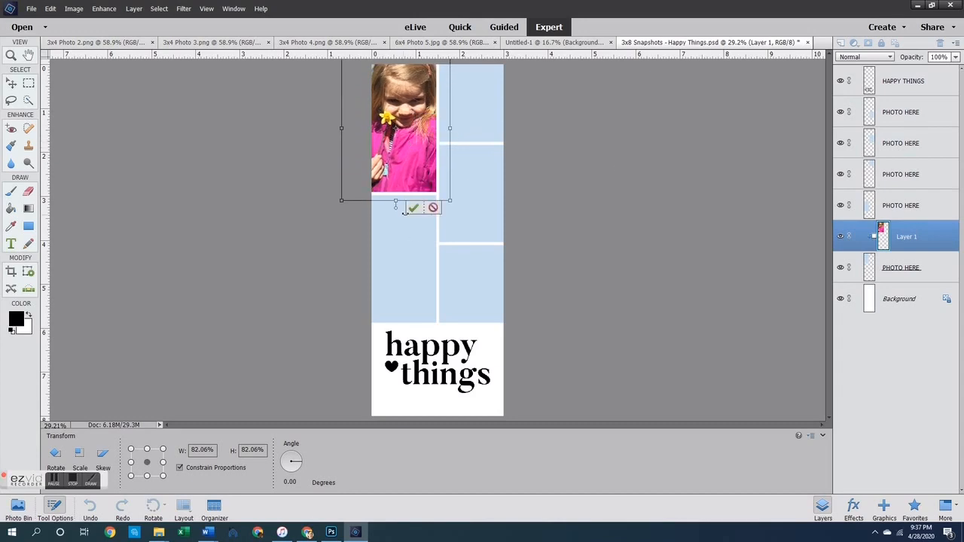
click(413, 208)
click(668, 209)
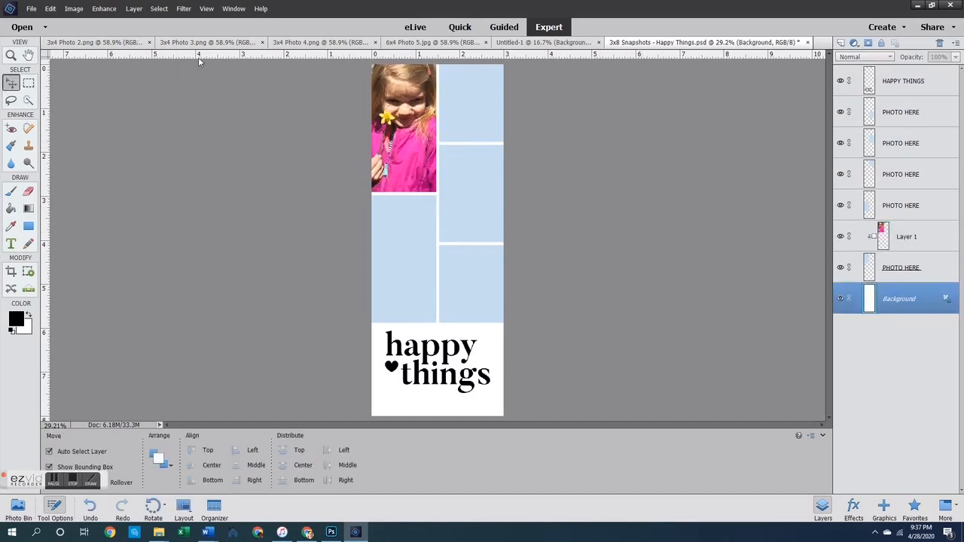
Select and copy all of 3x4 Photo 2.png and close that photo's document
click(101, 43)
key(ctrl+a)
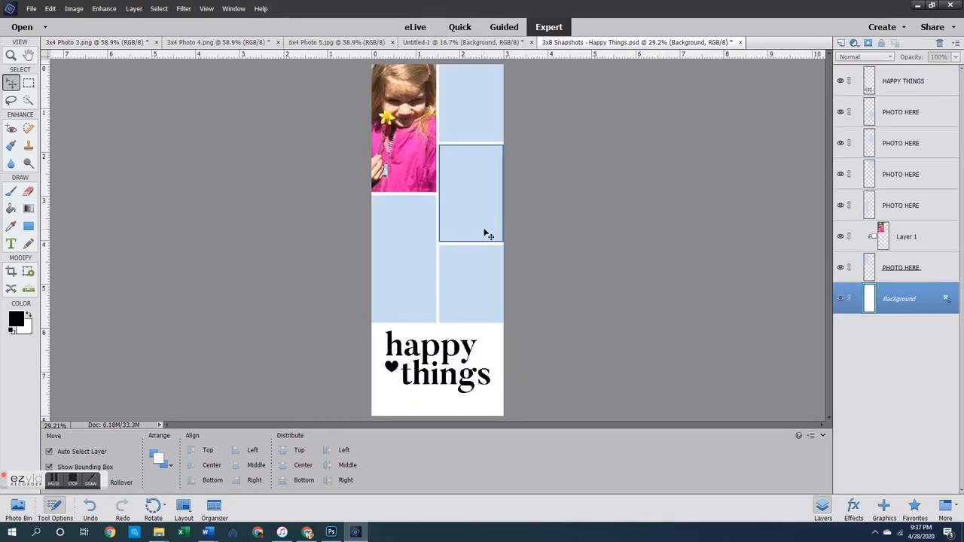
key(ctrl+v)
key(Delete)
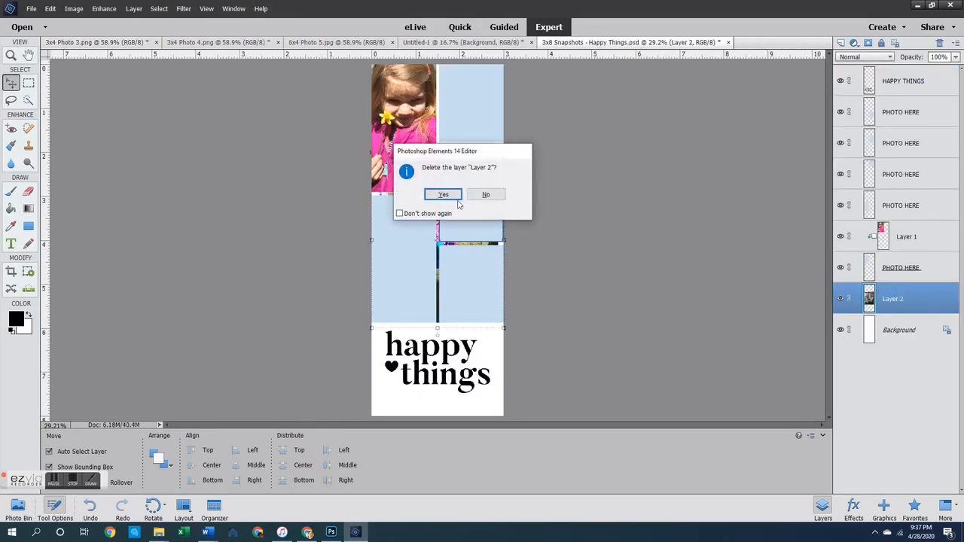
click(443, 194)
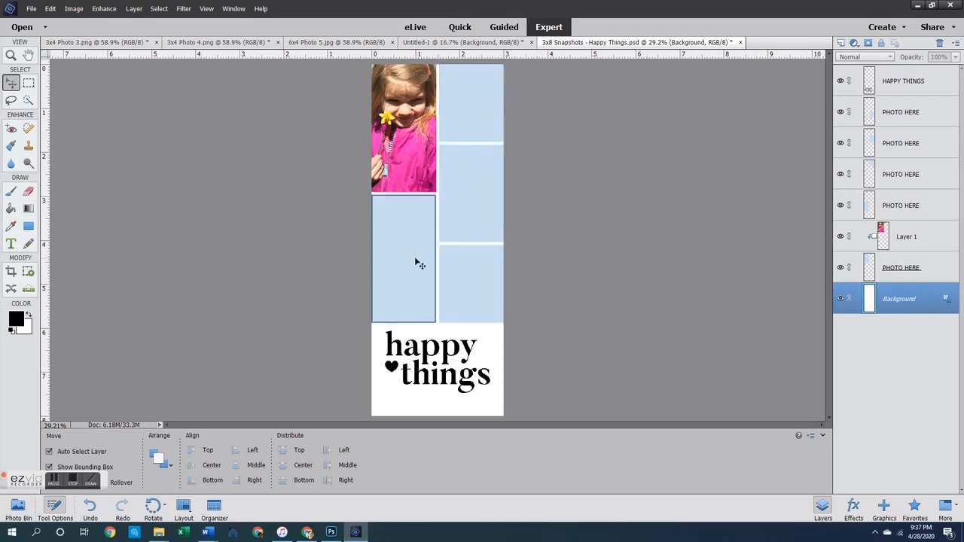
Paste the swing photo directly above the middle-right PHOTO HERE layer and position it over that placeholder
click(465, 201)
key(ctrl+v)
drag(464, 200, 498, 165)
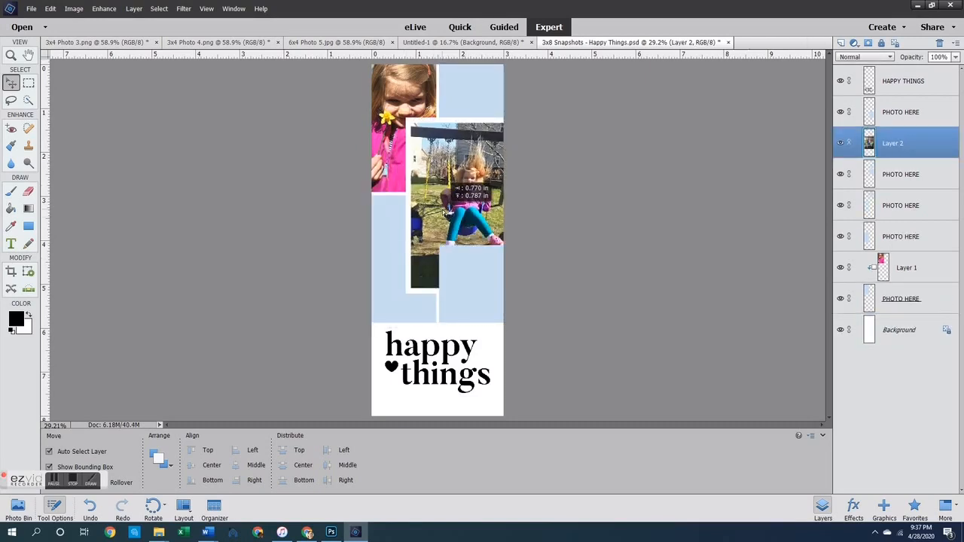
right_click(905, 275)
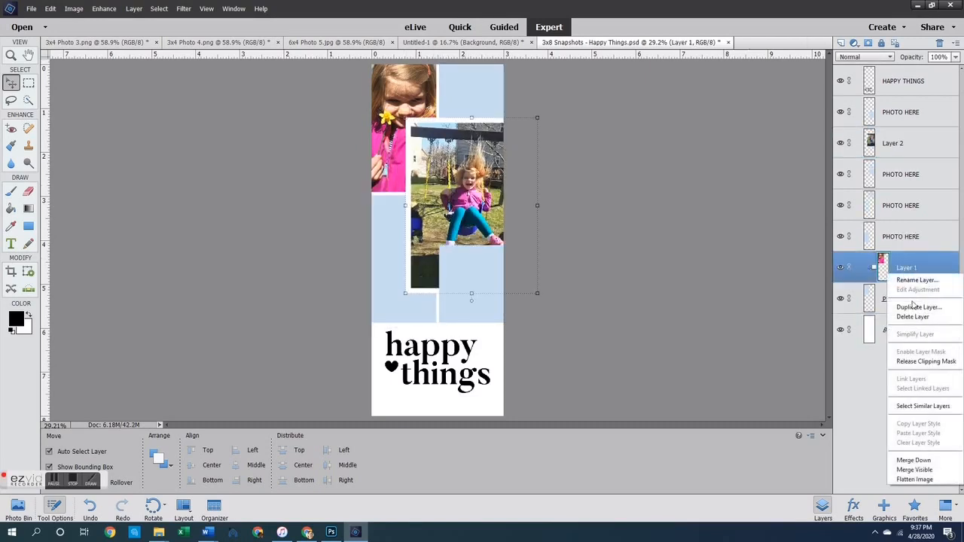
click(907, 362)
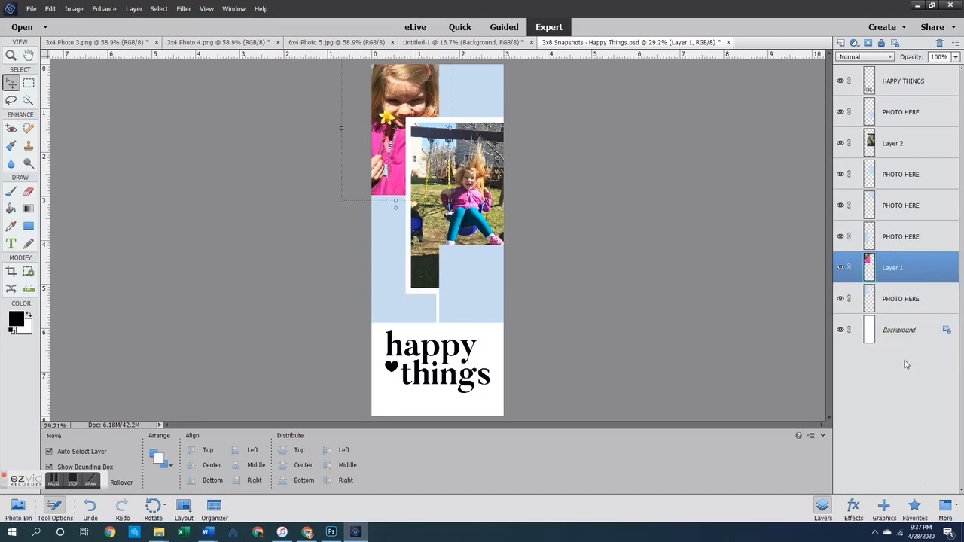
key(ctrl+z)
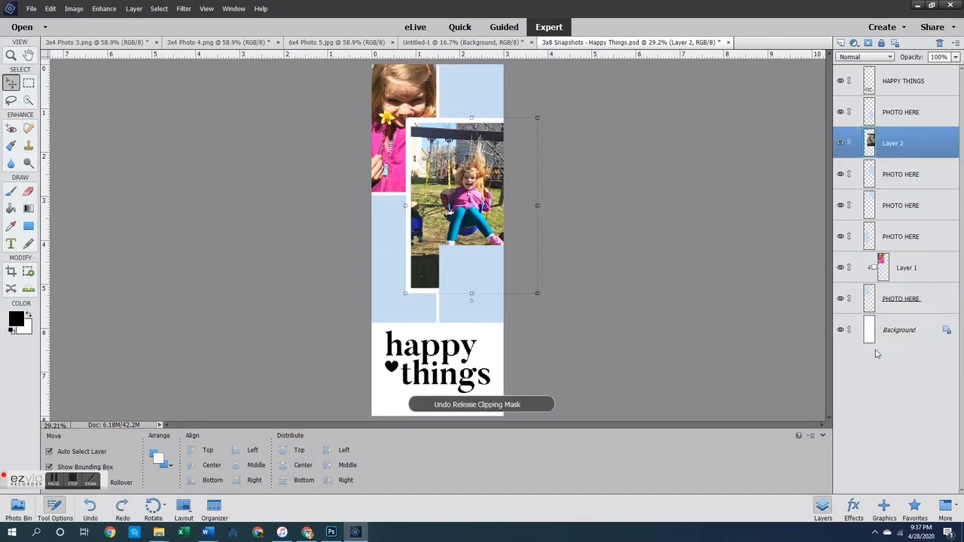
click(907, 272)
Clip the swing photo to the middle-right placeholder, scale it proportionally to 82.52% and center the girl in the frame
right_click(886, 145)
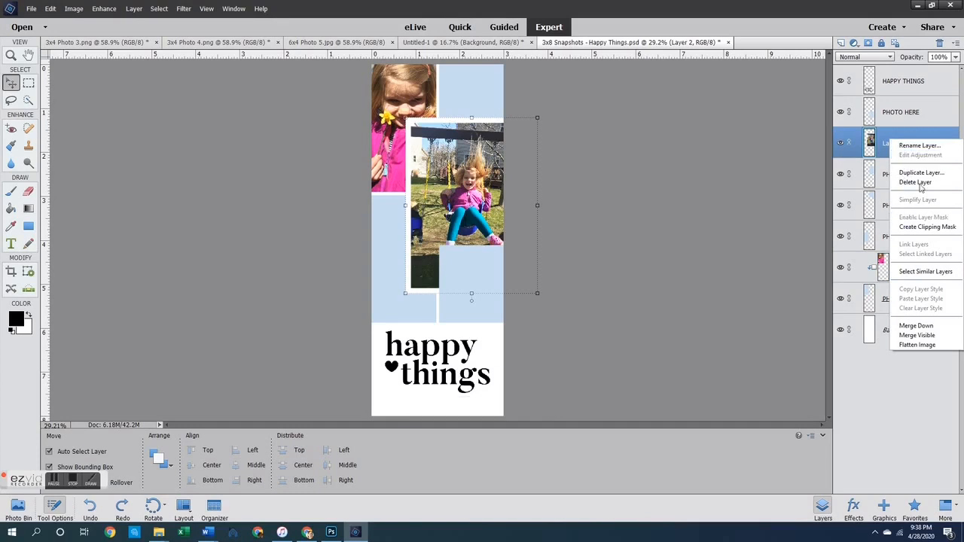
click(928, 227)
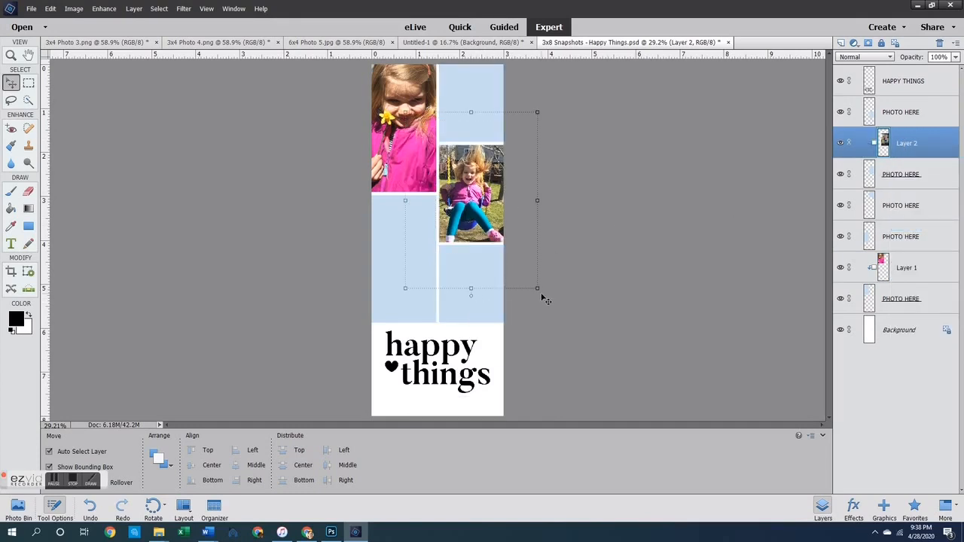
drag(539, 289, 514, 260)
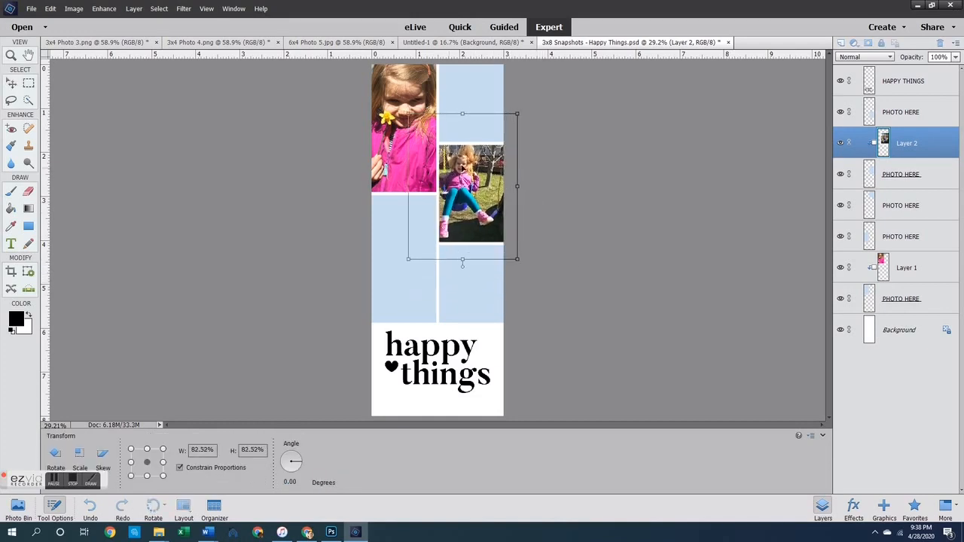
drag(450, 173, 461, 180)
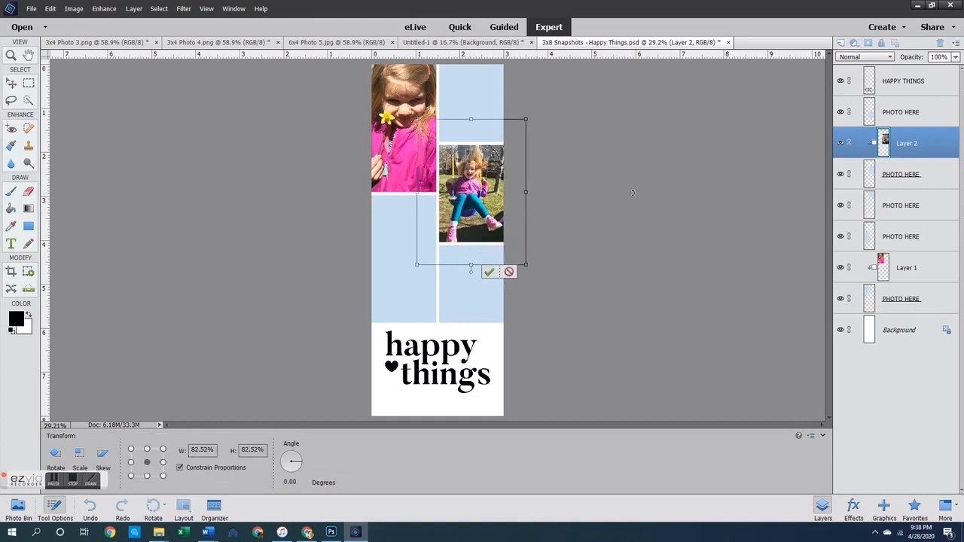
click(488, 272)
click(617, 208)
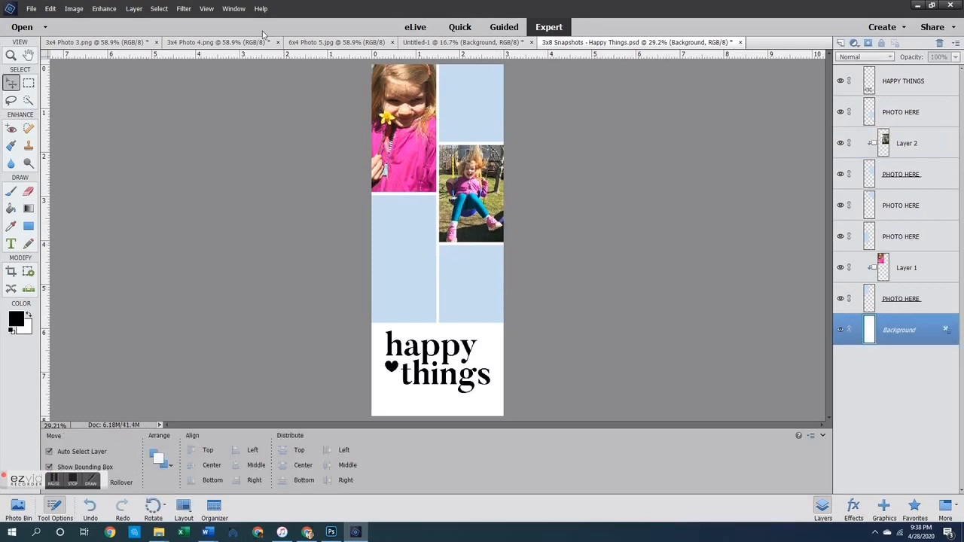
Copy 3x4 Photo 3.png, close its document and paste the photo directly above the lower-left PHOTO HERE layer
click(143, 42)
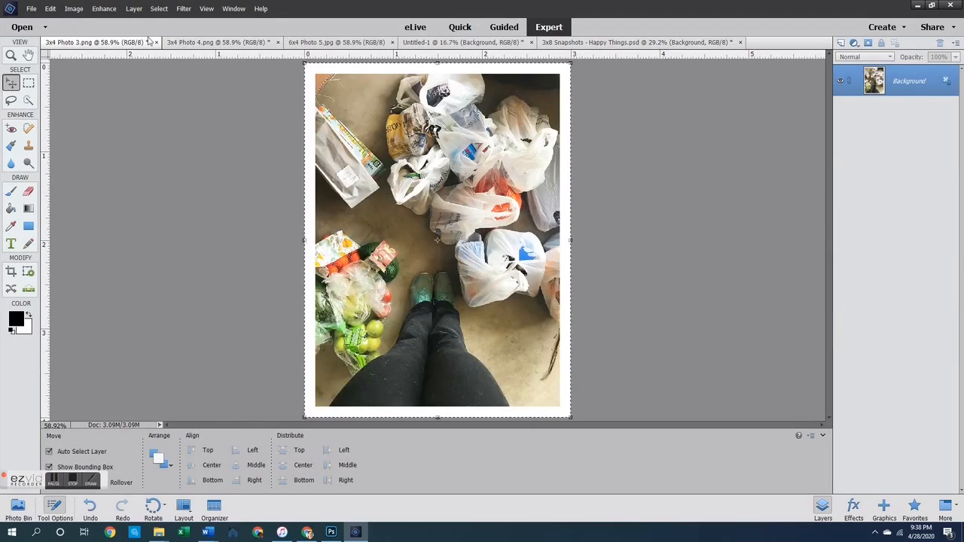
click(156, 42)
click(407, 280)
key(ctrl+v)
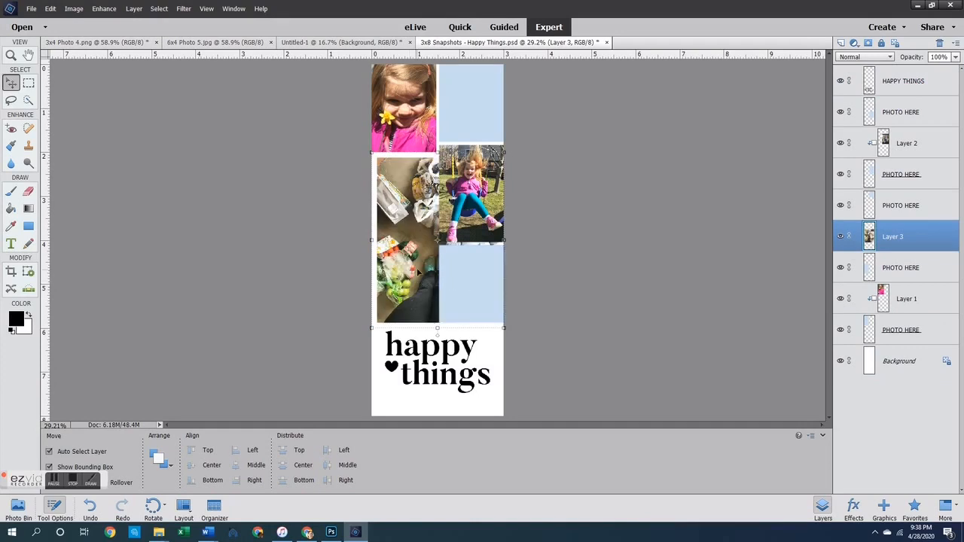
Position the grocery-bags photo over the lower-left placeholder and clip it to that PHOTO HERE layer
drag(418, 272, 386, 274)
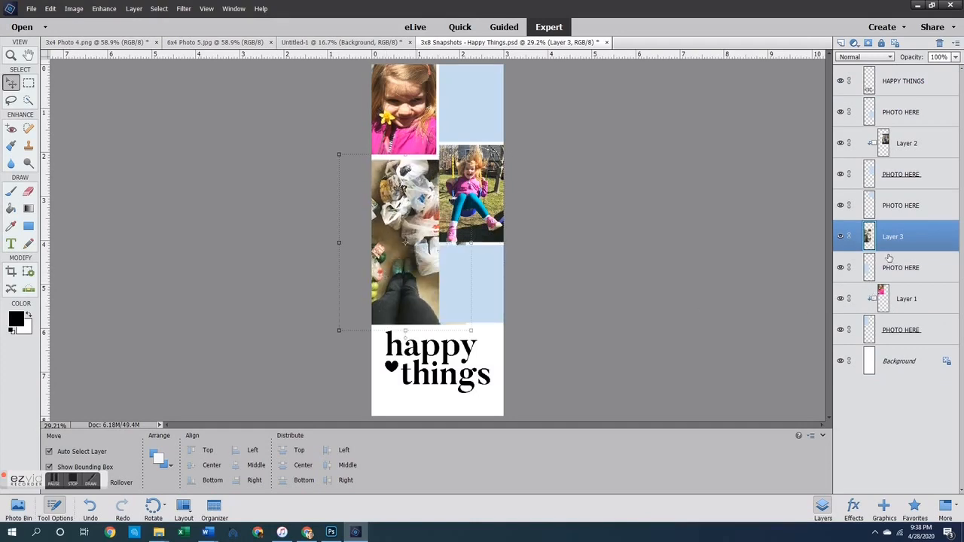
right_click(890, 245)
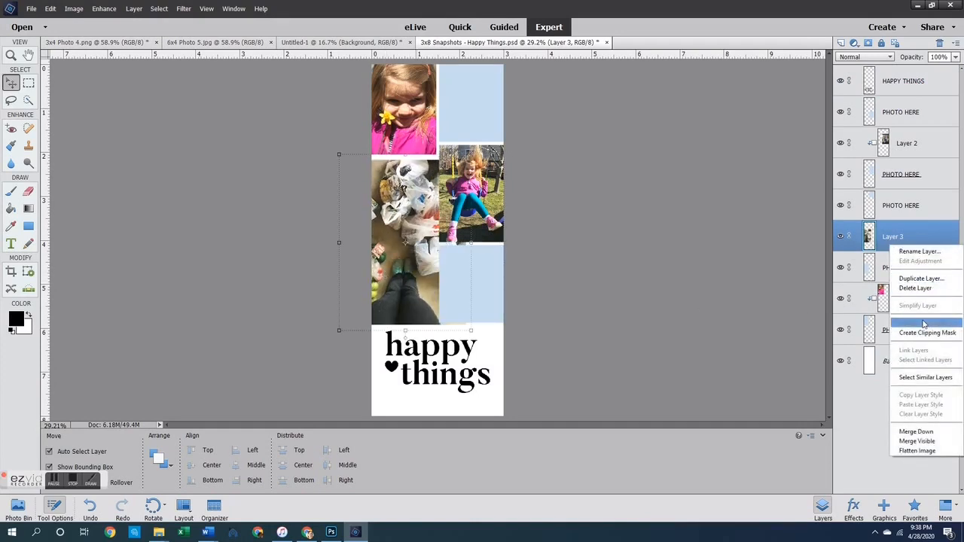
click(926, 332)
drag(407, 261, 407, 260)
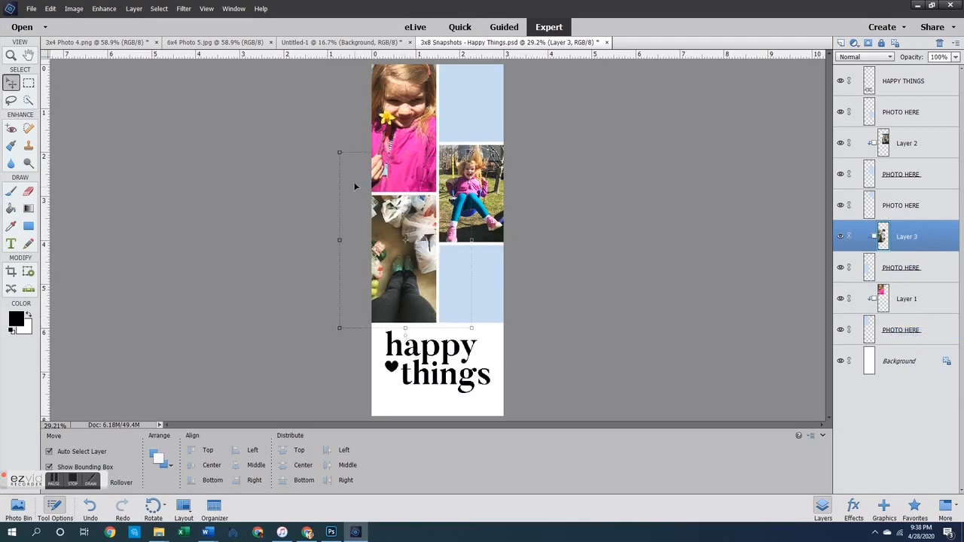
Scale the grocery-bags photo proportionally to 84.33% and shift it so it fills the lower-left placeholder
drag(339, 152, 362, 185)
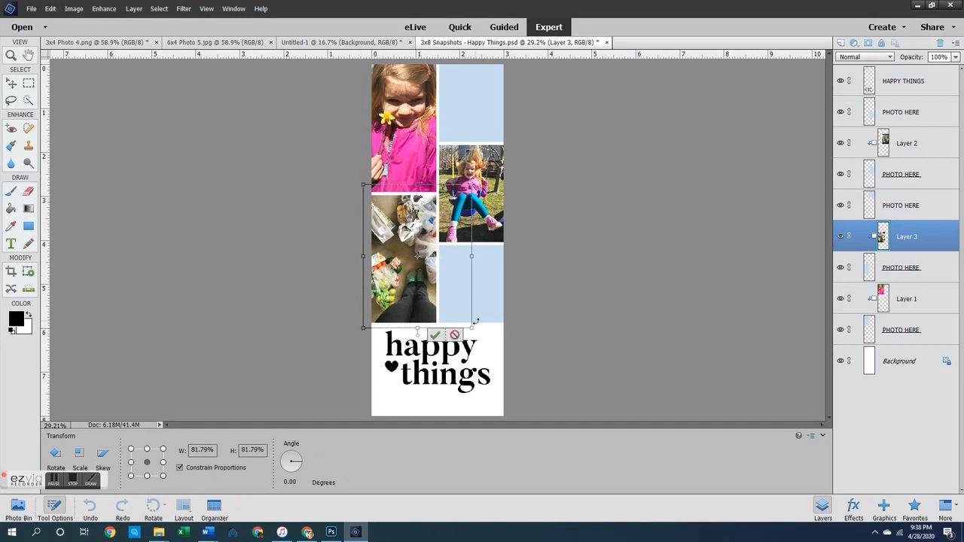
mouse_move(473, 328)
mouse_down()
mouse_move(466, 296)
mouse_move(475, 332)
mouse_up()
drag(407, 274, 392, 274)
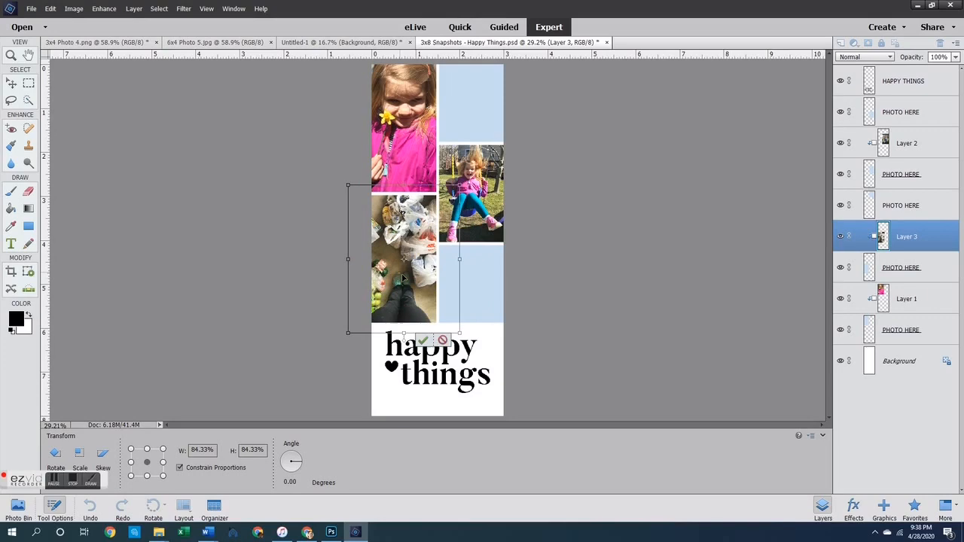
click(426, 342)
click(603, 303)
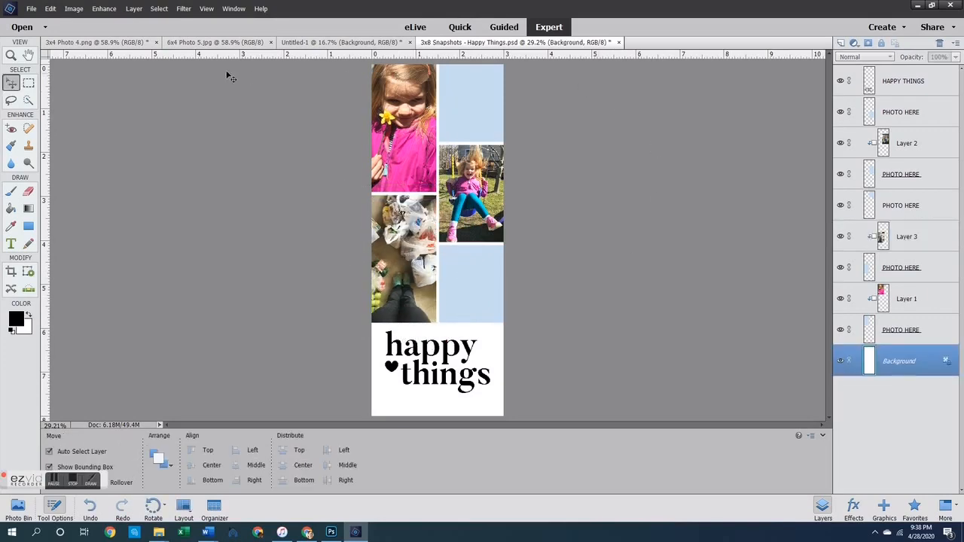
Copy 3x4 Photo 4.png, close its document and paste the photo directly above the lower-right PHOTO HERE layer
click(94, 43)
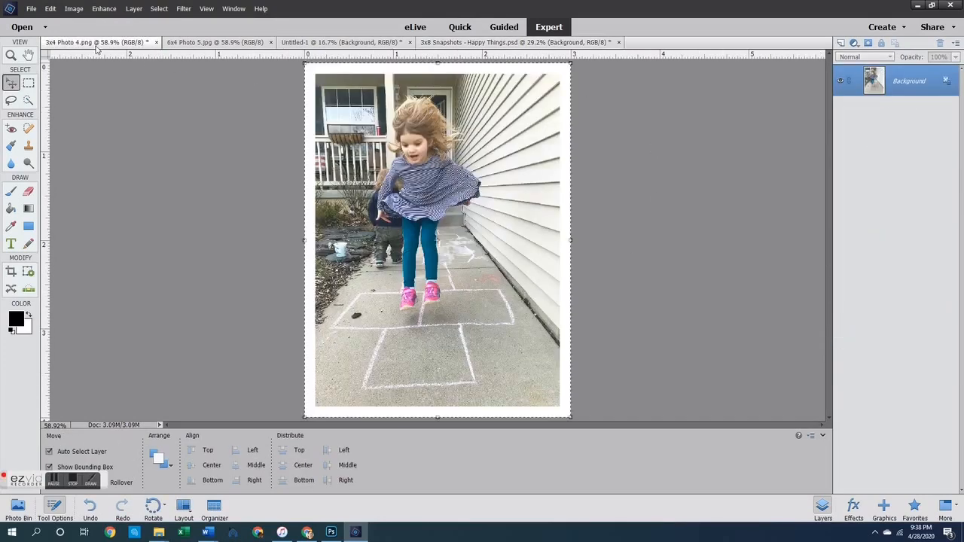
click(155, 43)
click(482, 278)
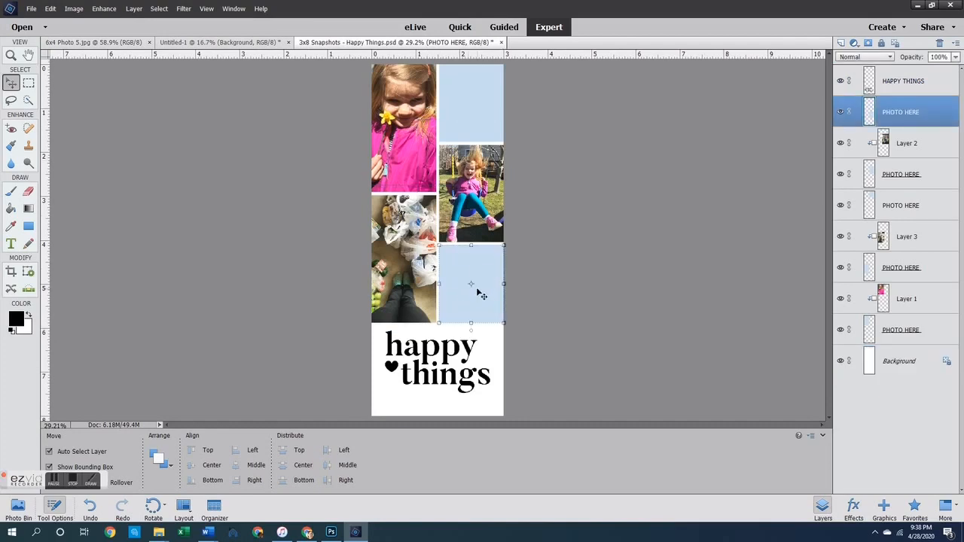
key(ctrl+v)
drag(481, 280, 484, 264)
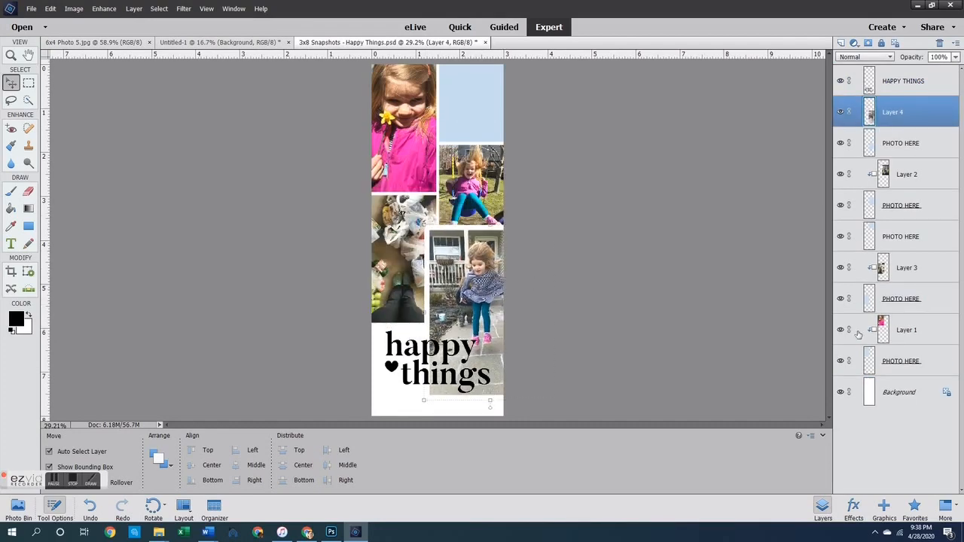
Clip the jumping photo to the lower-right placeholder, then shrink and position it so the whole girl fits in the frame
right_click(885, 110)
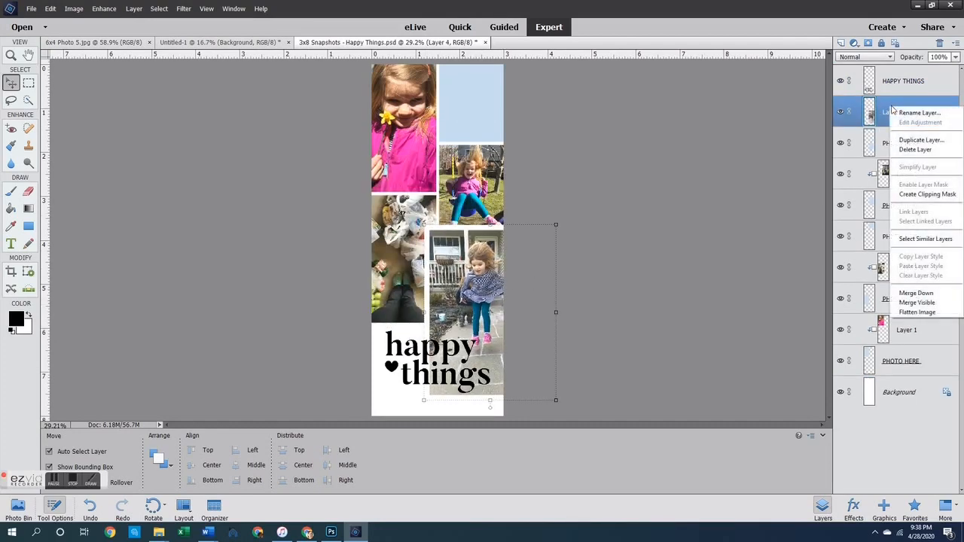
click(918, 194)
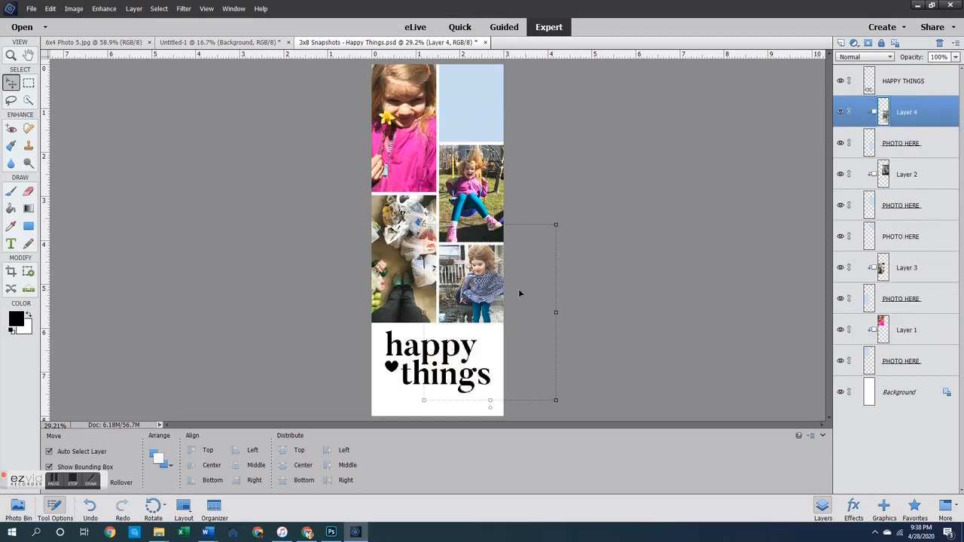
drag(555, 225, 514, 256)
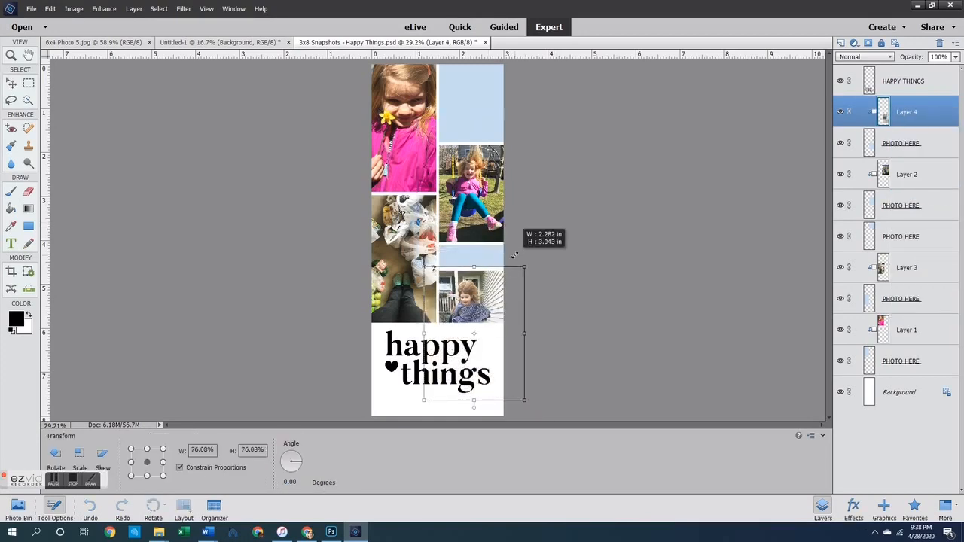
drag(486, 295, 487, 268)
drag(526, 241, 491, 263)
click(477, 363)
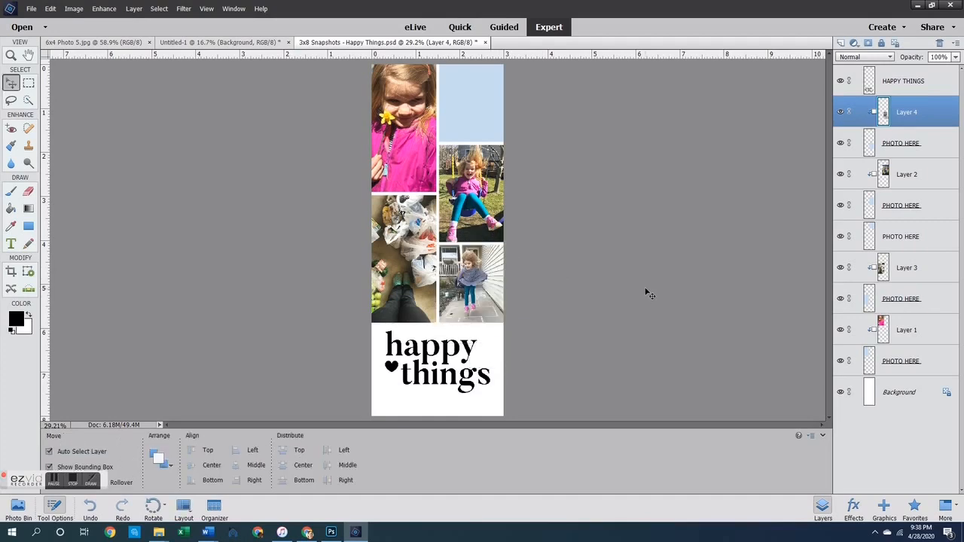
click(600, 286)
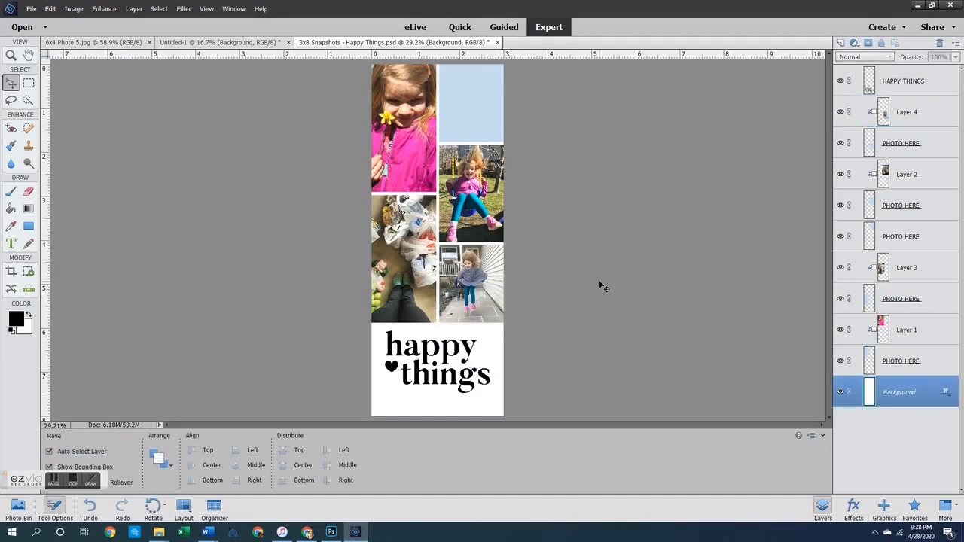
Copy 6x4 Photo 5.jpg, close its document and delete the copy pasted directly above the Background layer
click(124, 43)
click(149, 42)
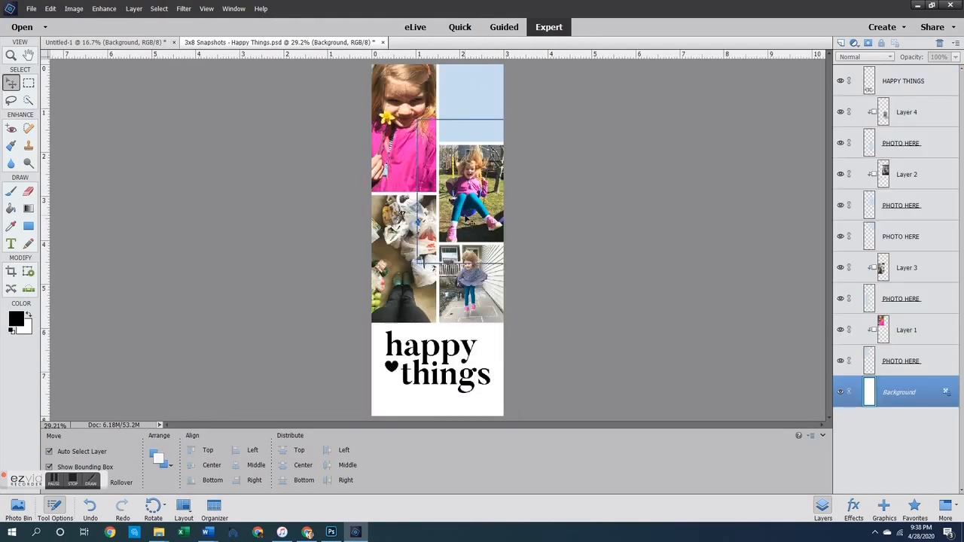
key(Delete)
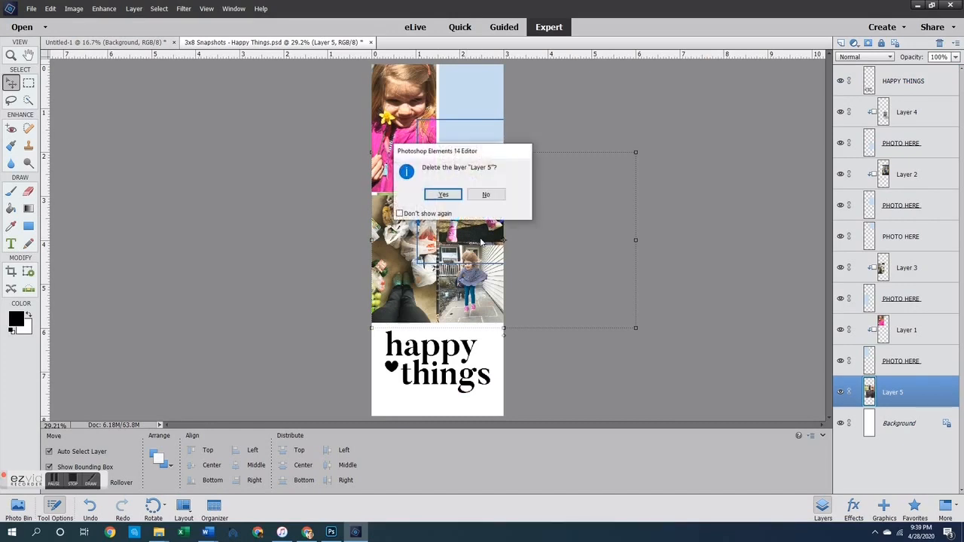
key(Return)
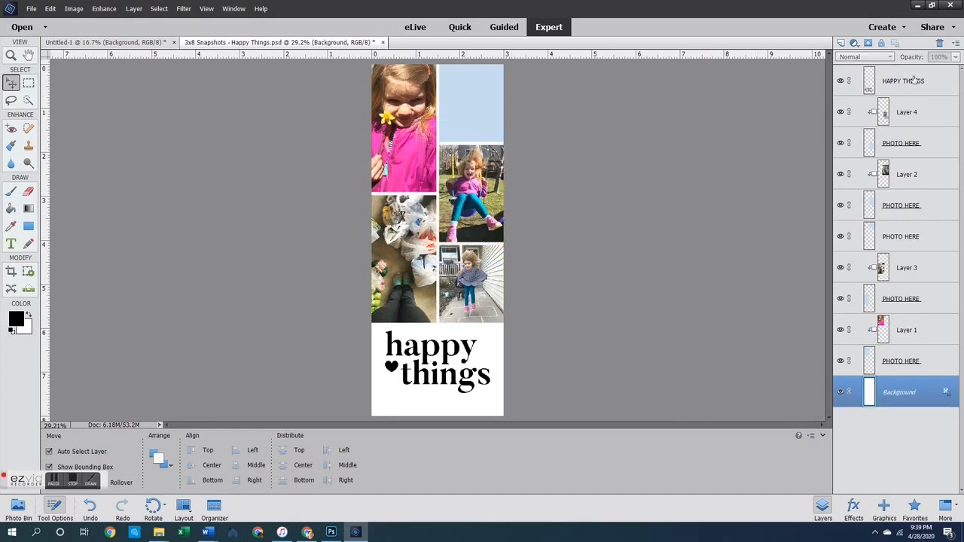
Paste the reading photo directly above the upper-right PHOTO HERE layer and clip it to that placeholder
click(483, 95)
key(ctrl+v)
drag(432, 214, 400, 103)
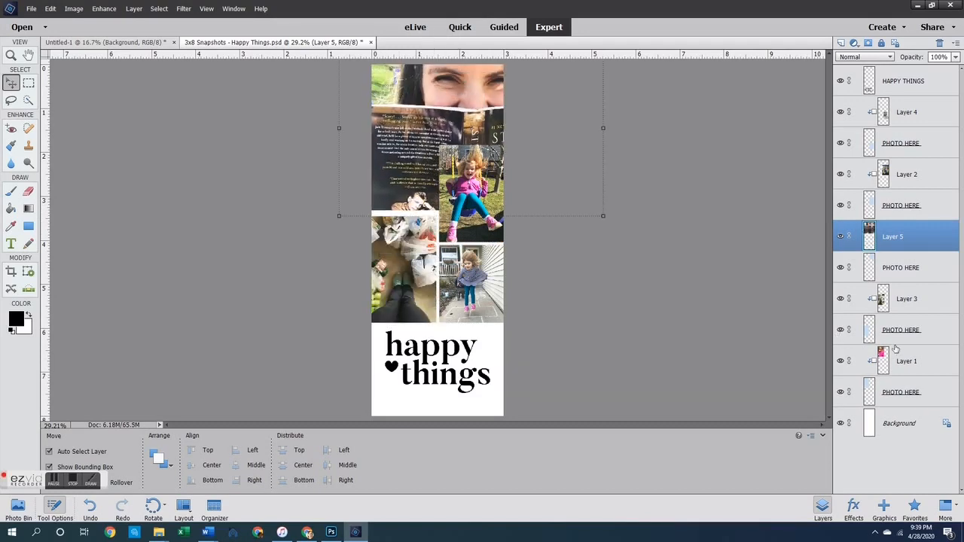
right_click(892, 234)
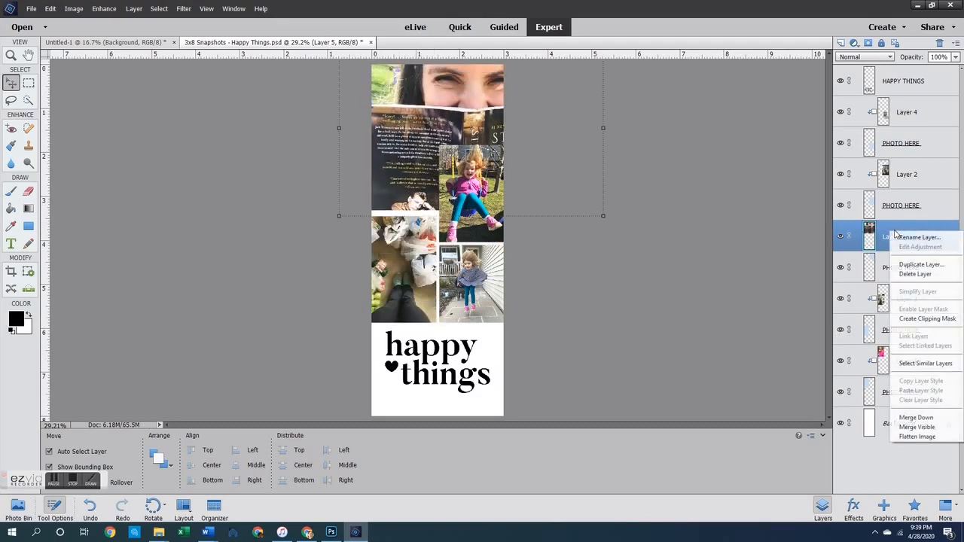
click(927, 318)
Scale the reading photo proportionally to 54.18% and position it so the eyes and book show in the upper-right placeholder
click(603, 225)
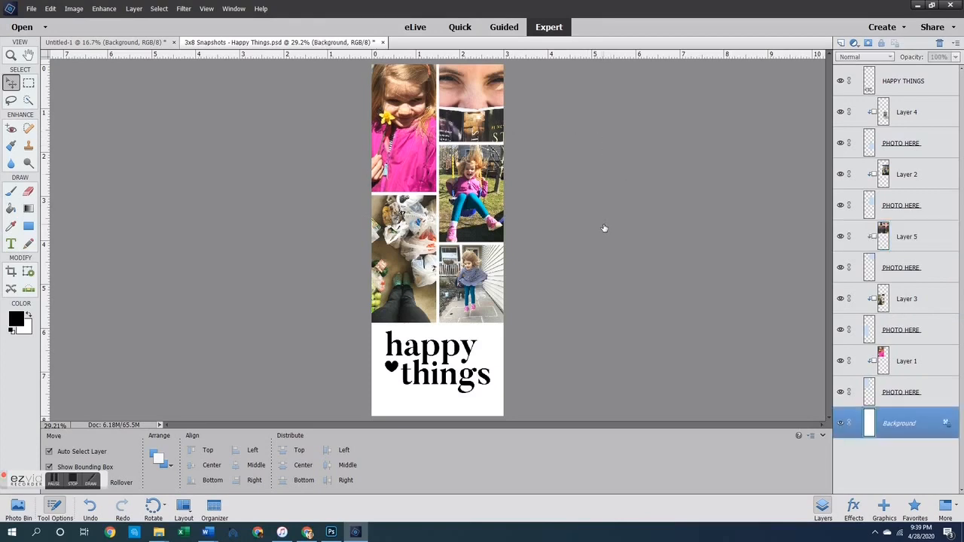
drag(478, 113, 481, 113)
drag(605, 217, 530, 149)
drag(486, 114, 494, 114)
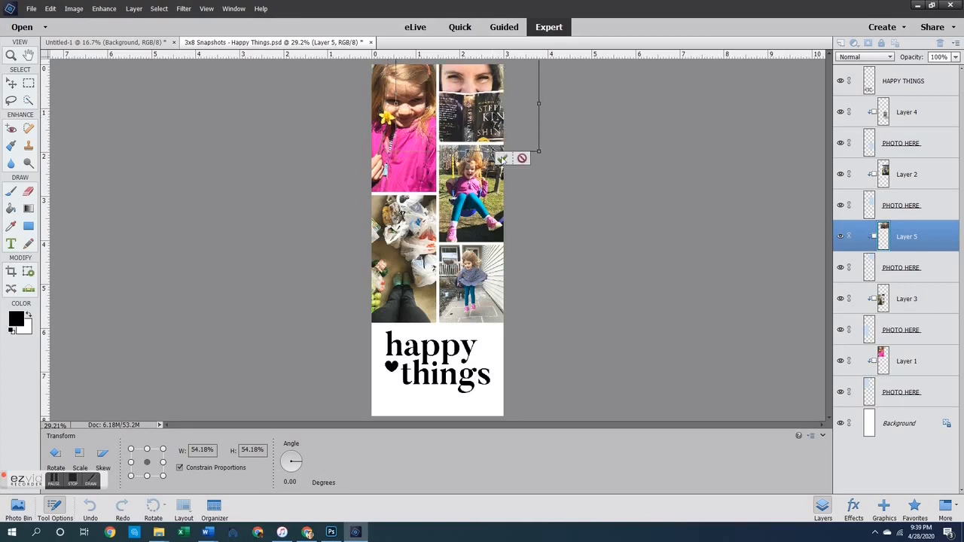
click(502, 158)
click(641, 167)
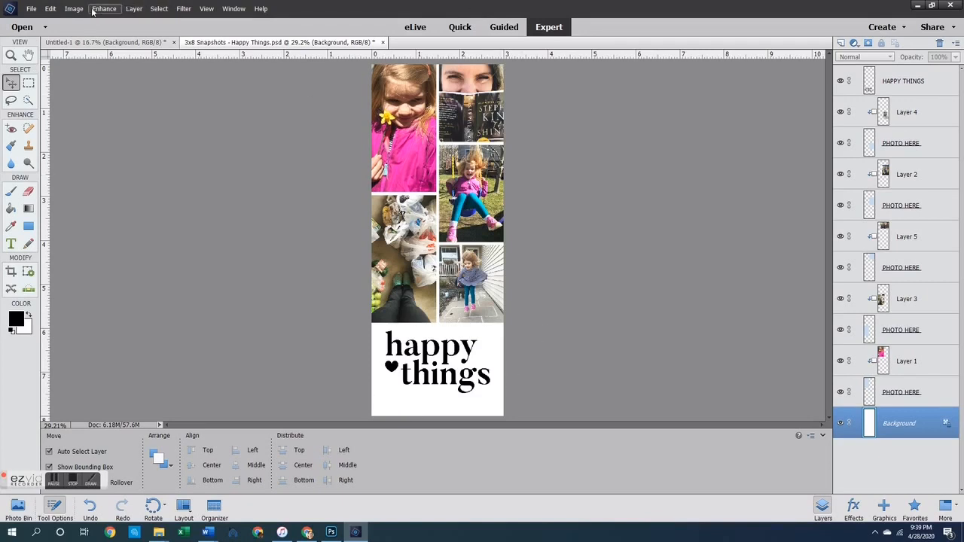
Merge all visible layers of the Happy Things template and copy the whole merged image
click(133, 9)
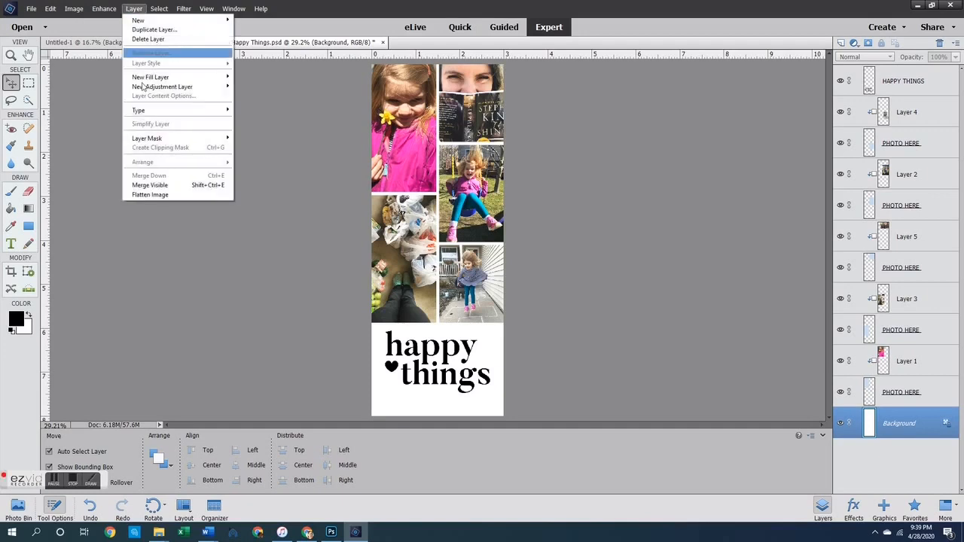
click(196, 186)
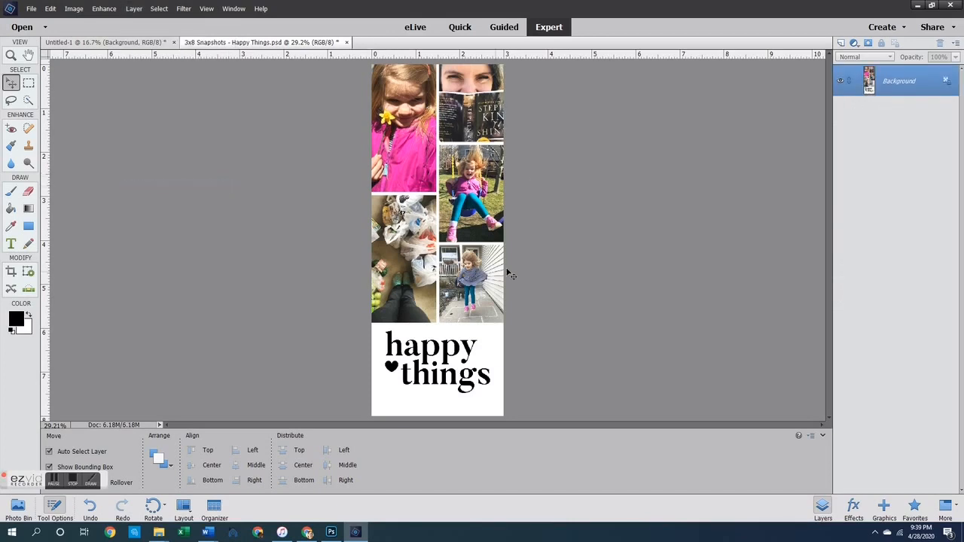
key(ctrl+a)
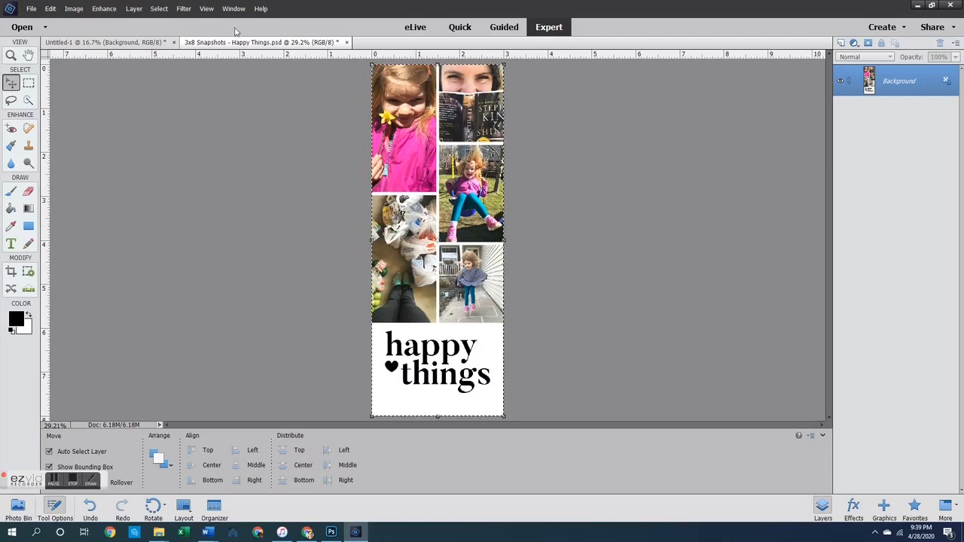
Paste the Happy Things strip into the Untitled-1 page and move it down toward the lower part of the page
click(134, 43)
key(ctrl+v)
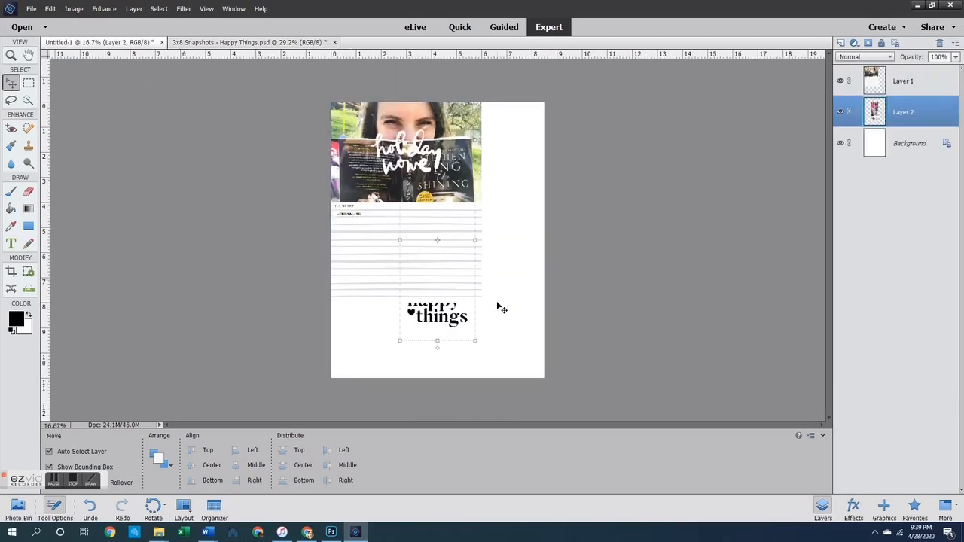
drag(459, 327, 434, 351)
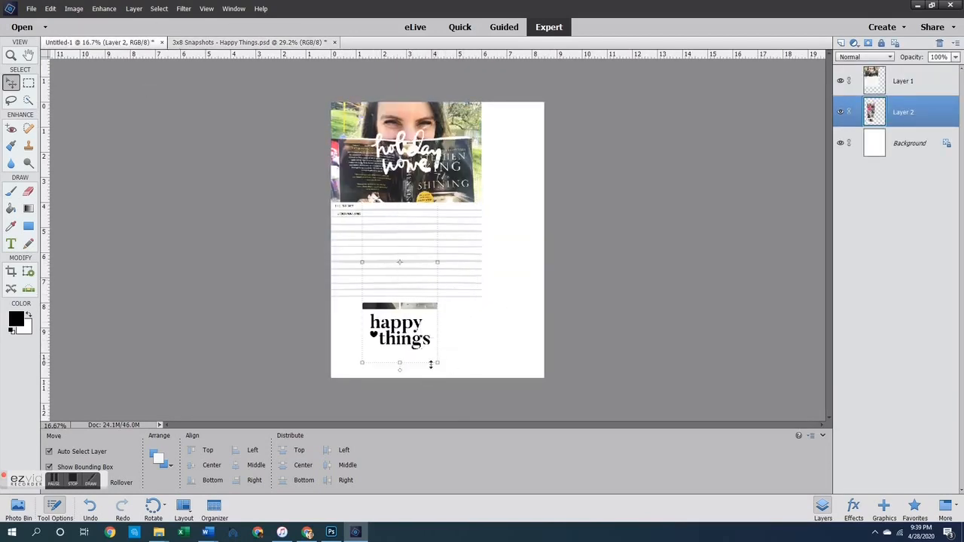
Rotate the Happy Things strip 90 degrees and place it across the bottom of the page below the Holiday Home card
click(439, 364)
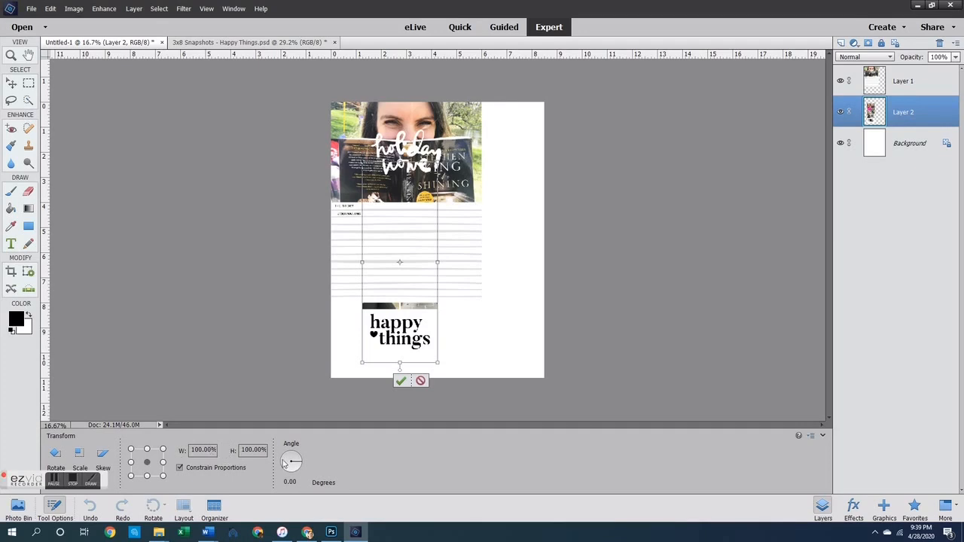
click(285, 482)
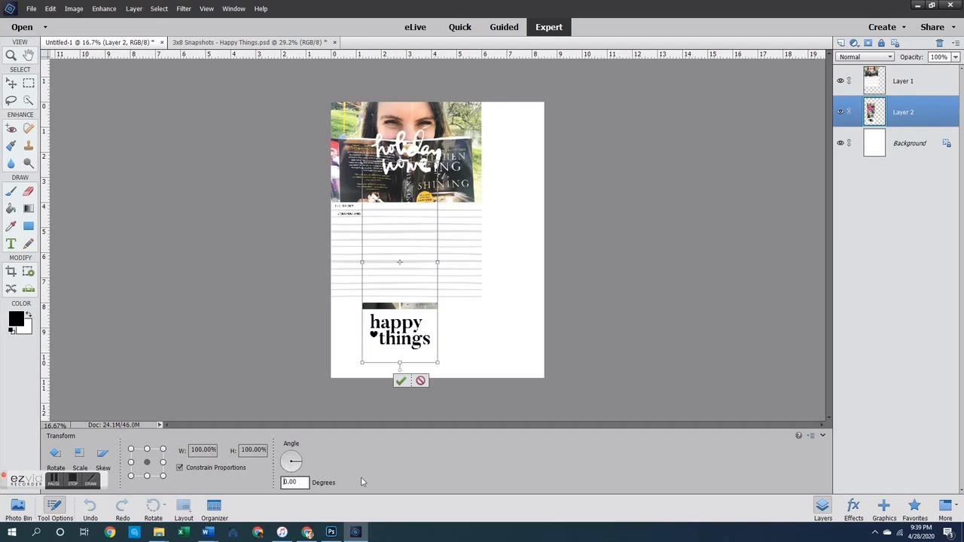
text(90)
key(Return)
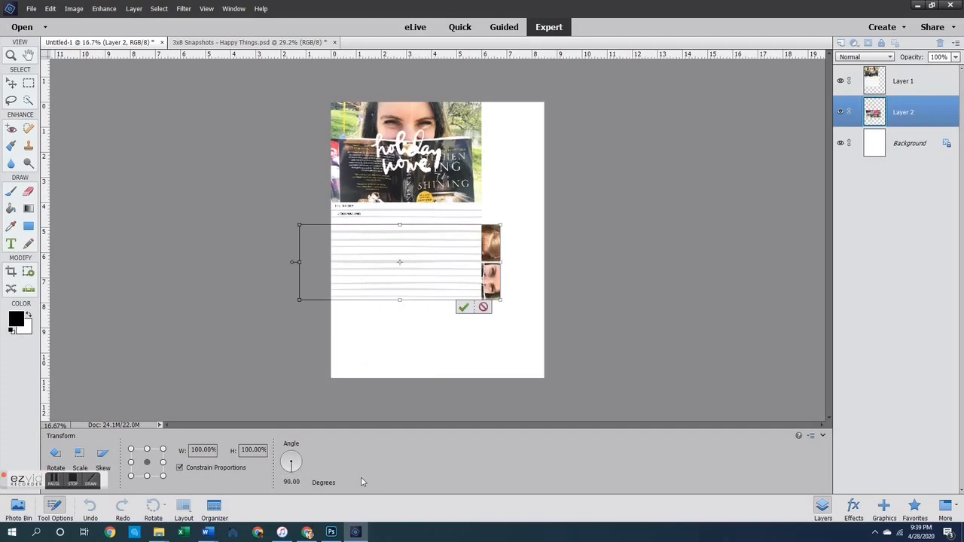
click(465, 309)
drag(492, 255, 524, 335)
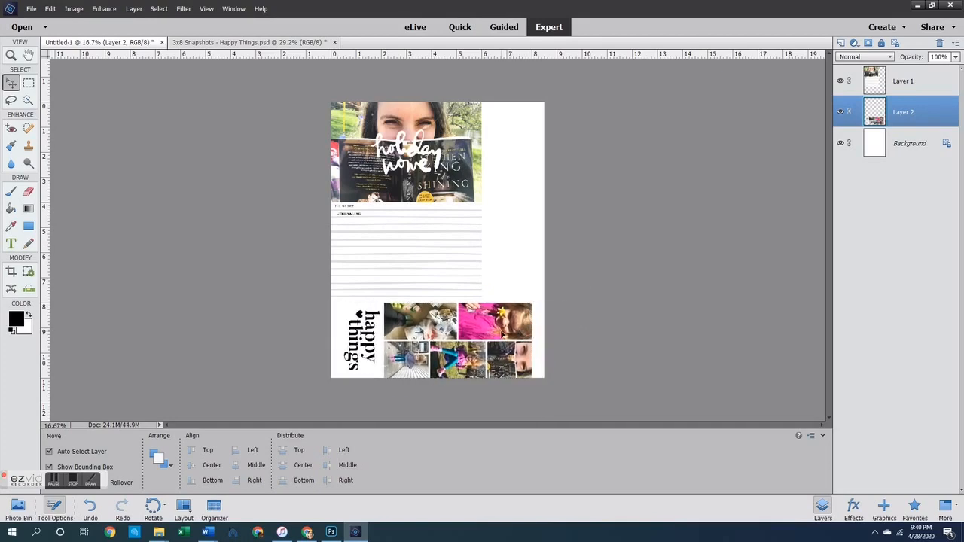
click(633, 303)
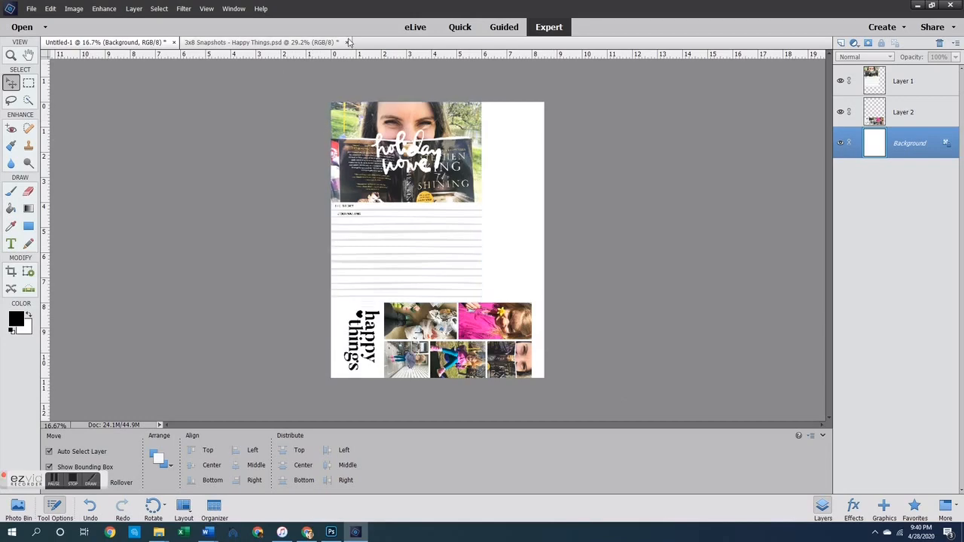
Close the 3x8 Snapshots - Happy Things.psd document without saving its changes
click(297, 42)
click(347, 42)
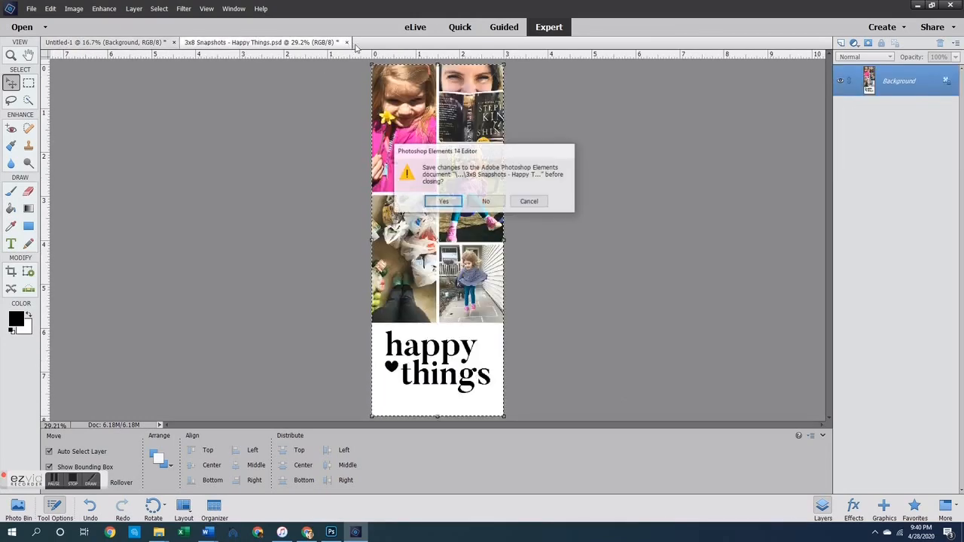
click(497, 200)
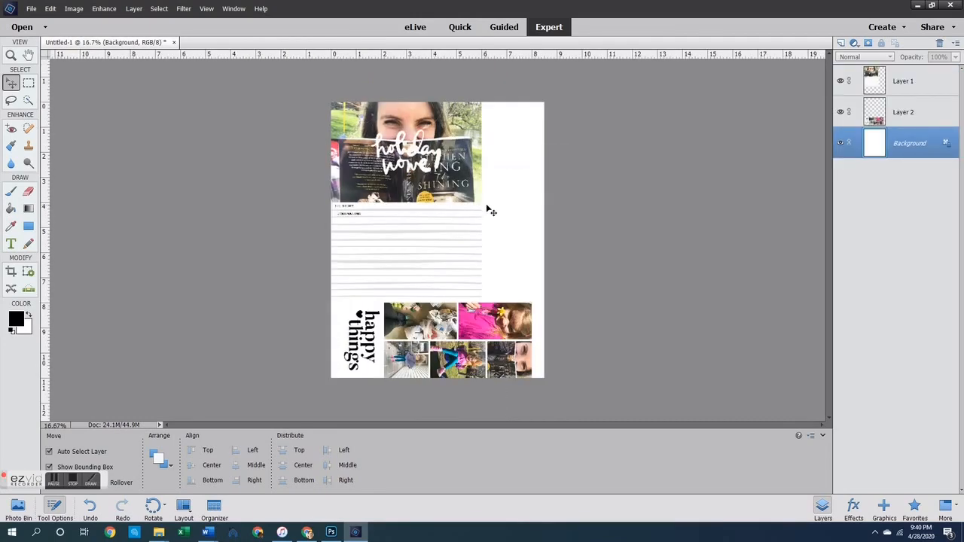